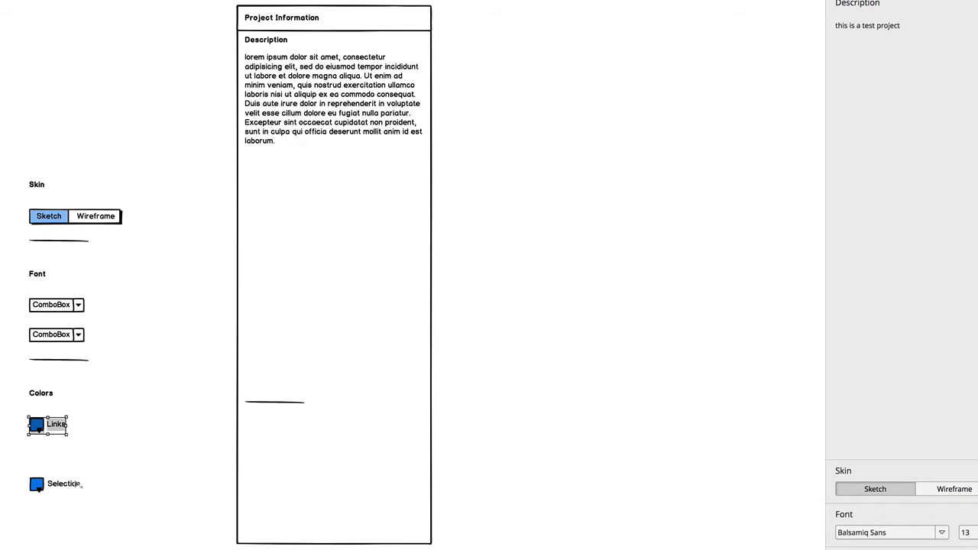
Move the Links and Selection colour controls, the Colors label and the rule above it into the bottom of the Project Information panel
left_click_drag(35, 483, 324, 525)
left_click_drag(120, 459, 252, 526)
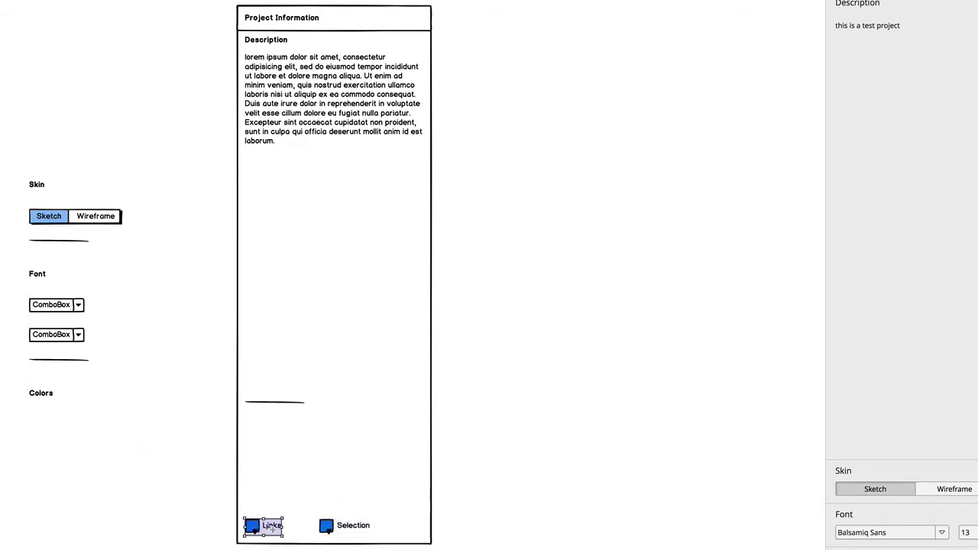
left_click_drag(40, 393, 256, 506)
left_click_drag(58, 359, 422, 494)
Change the combo box texts to Balsamiq Sans and 13, and place both boxes side by side near the panel's bottom
double_click(49, 336)
type("13")
left_click(37, 306)
double_click(37, 306)
type("Balsamiq Sans")
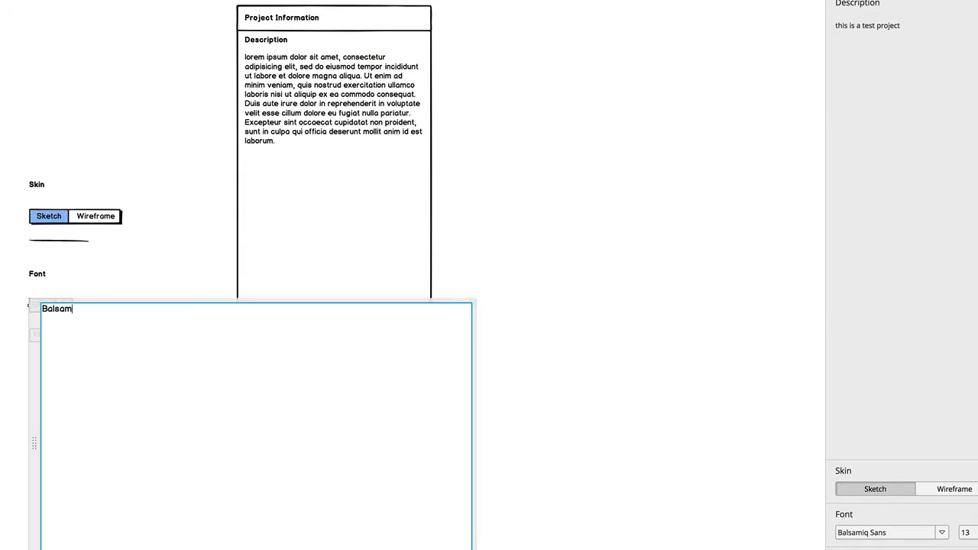
left_click(84, 316)
left_click_drag(48, 335, 410, 476)
left_click_drag(53, 304, 336, 471)
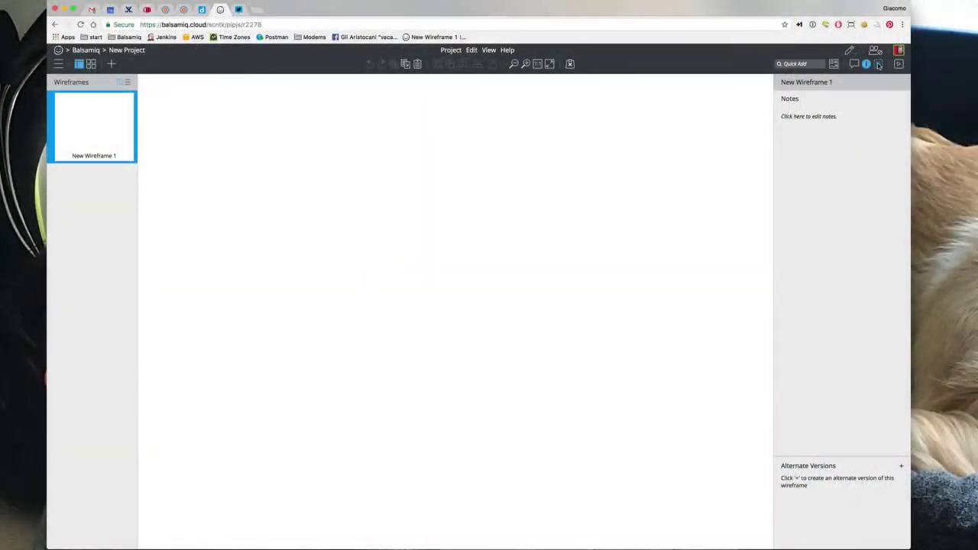
Show the project information and save the project description as "this is a test project"
left_click(878, 63)
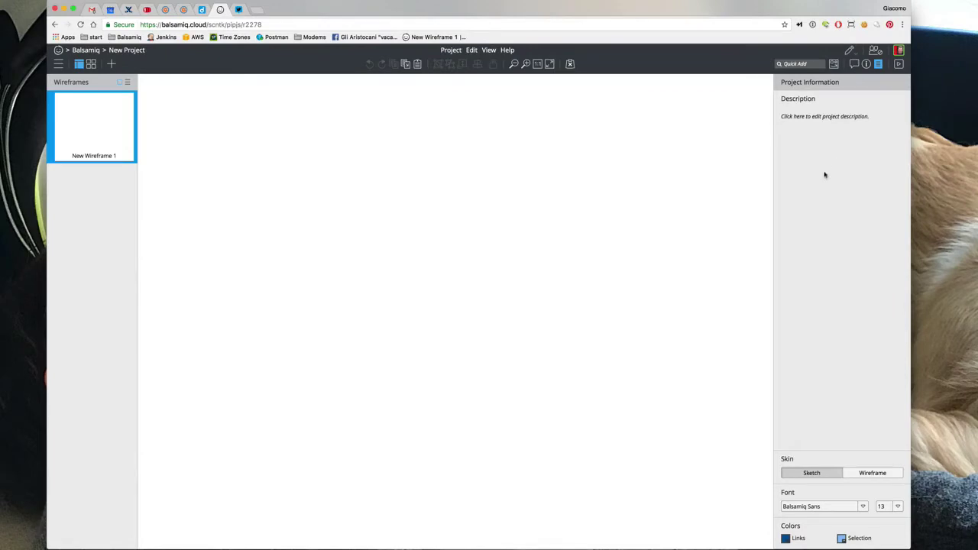
left_click(803, 119)
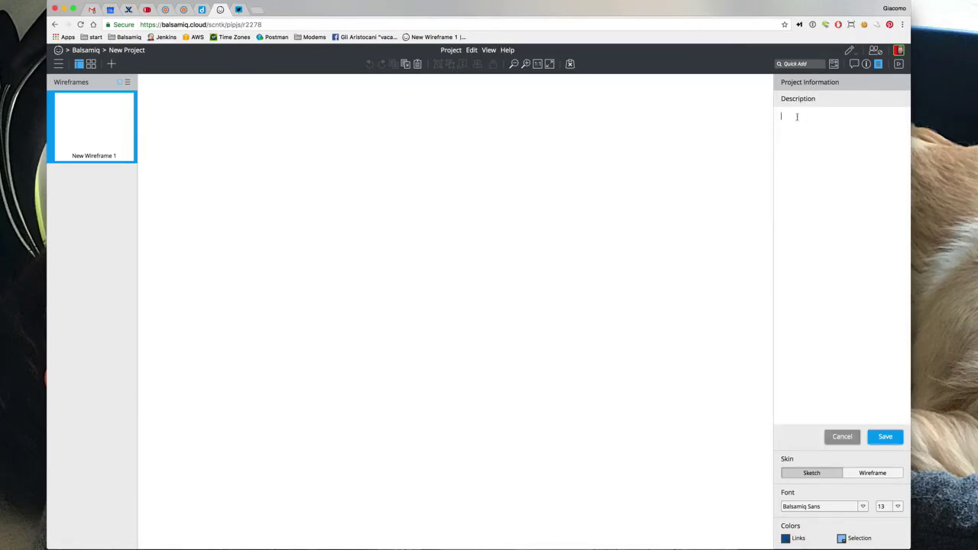
type("this is a test project")
left_click(885, 436)
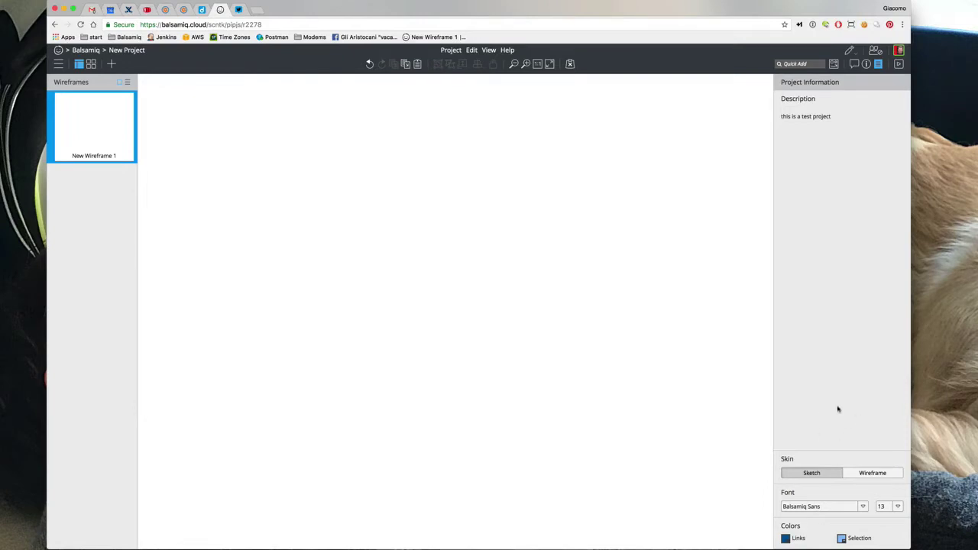
Review the project's sharing settings, allowing public reviews and disallowing them again before closing the dialog
left_click(875, 52)
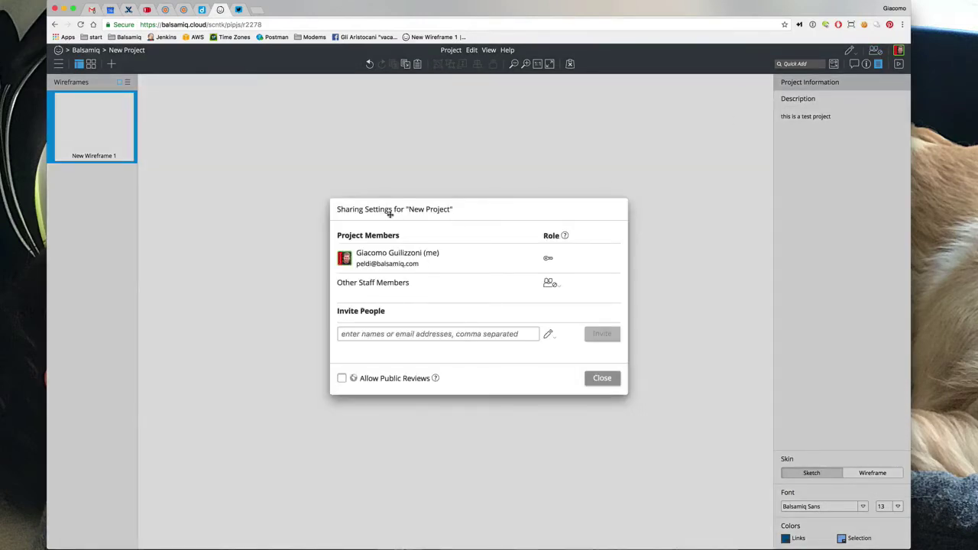
left_click(594, 379)
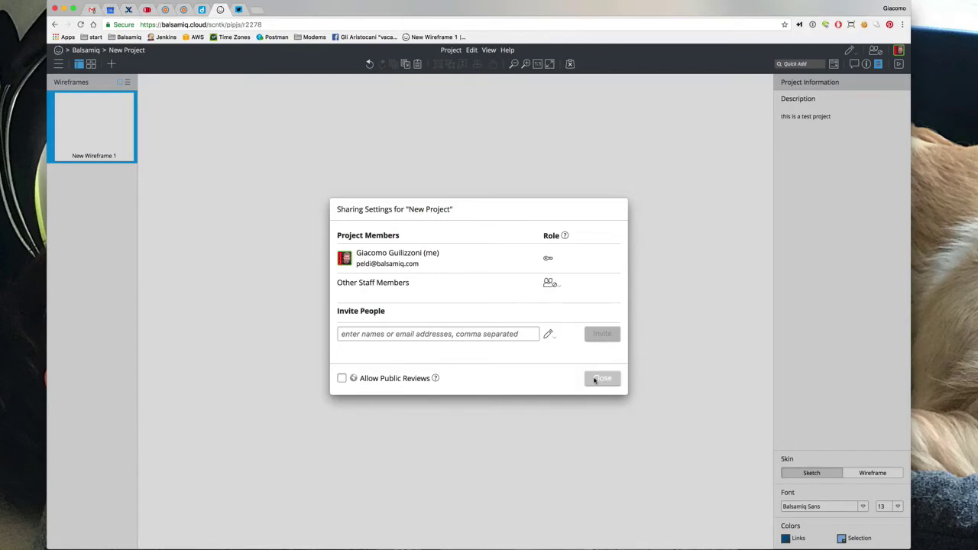
left_click(341, 379)
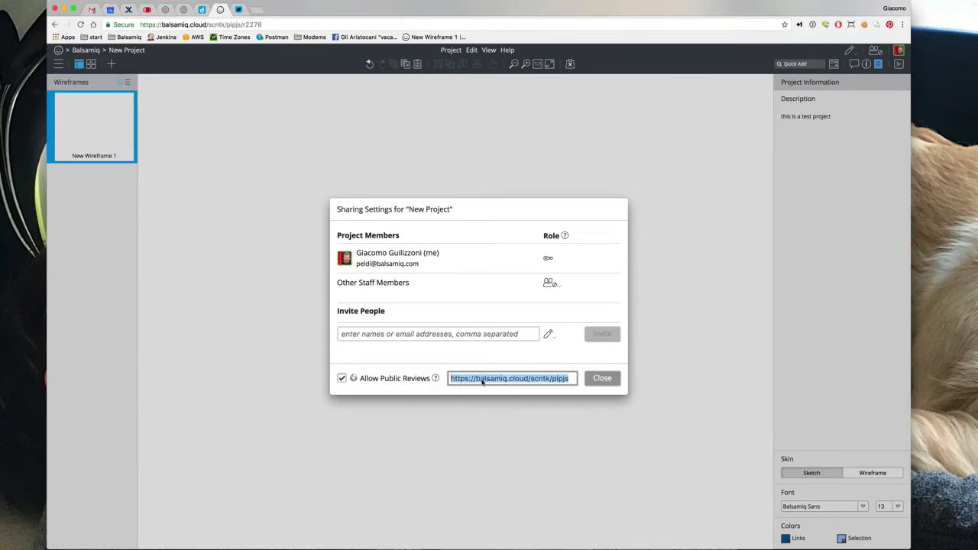
left_click(341, 379)
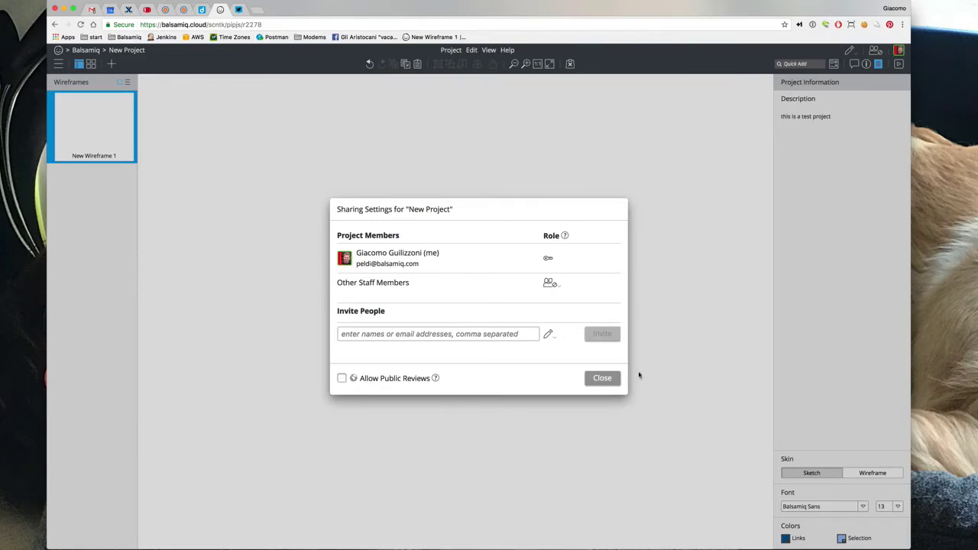
left_click(612, 380)
Highlight the wireframe part of the web address, add a second wireframe, and switch back to New Wireframe 1
double_click(244, 25)
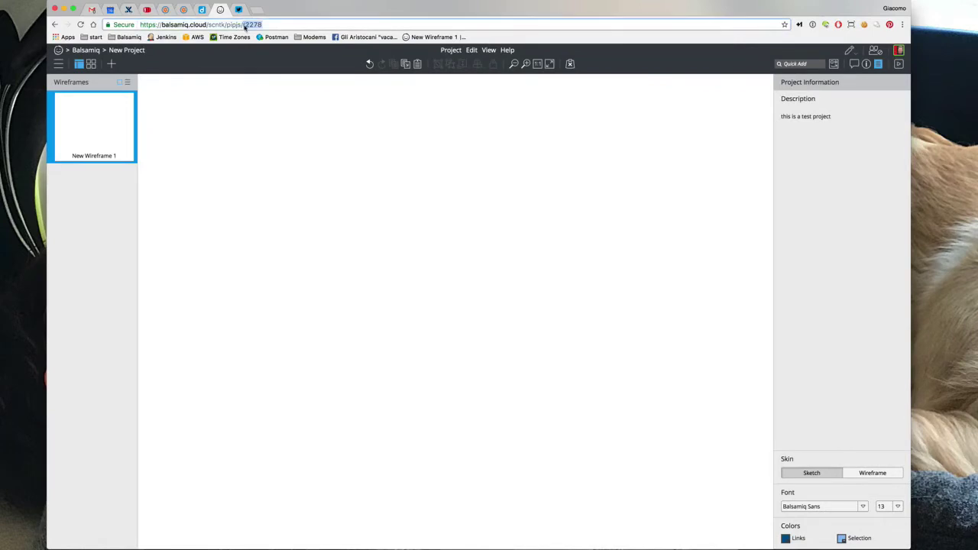
left_click_drag(262, 24, 246, 24)
left_click(112, 64)
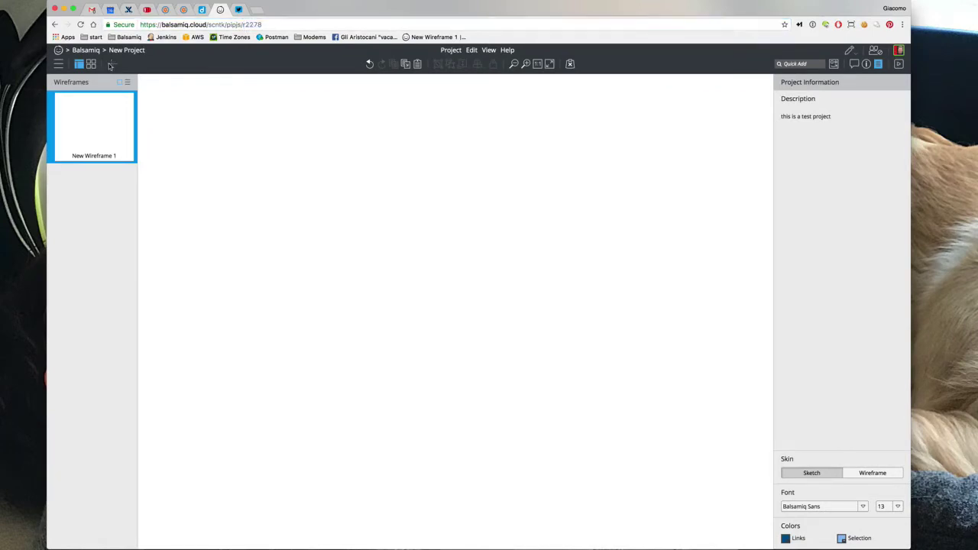
left_click(105, 119)
left_click(111, 186)
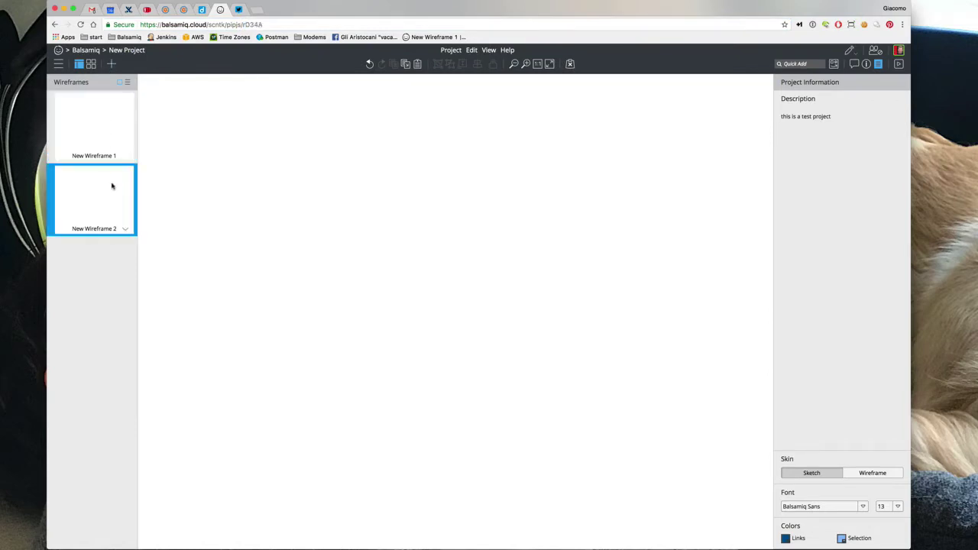
left_click(107, 146)
Load the project's address without the wireframe identifier and highlight the project part of the resulting URL
left_click_drag(240, 25, 306, 25)
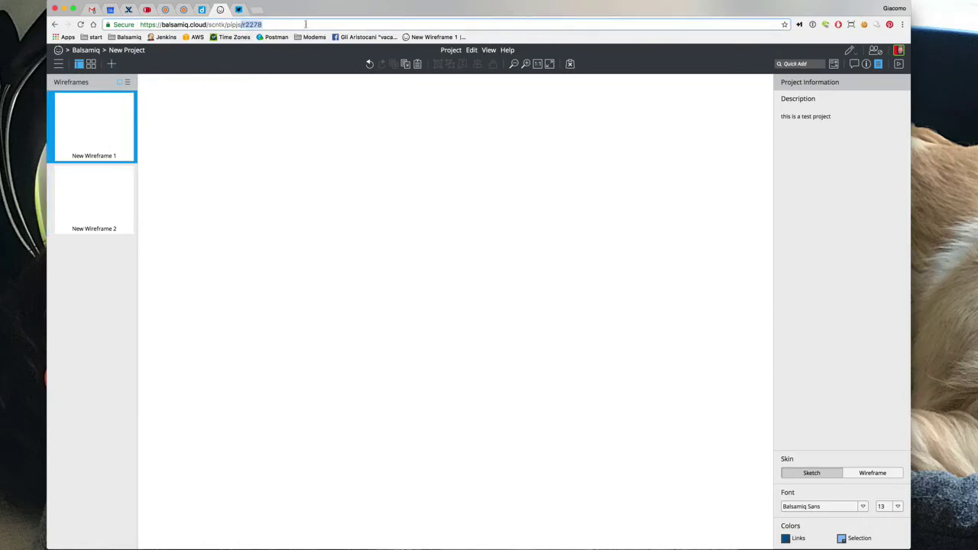
key("BackSpace")
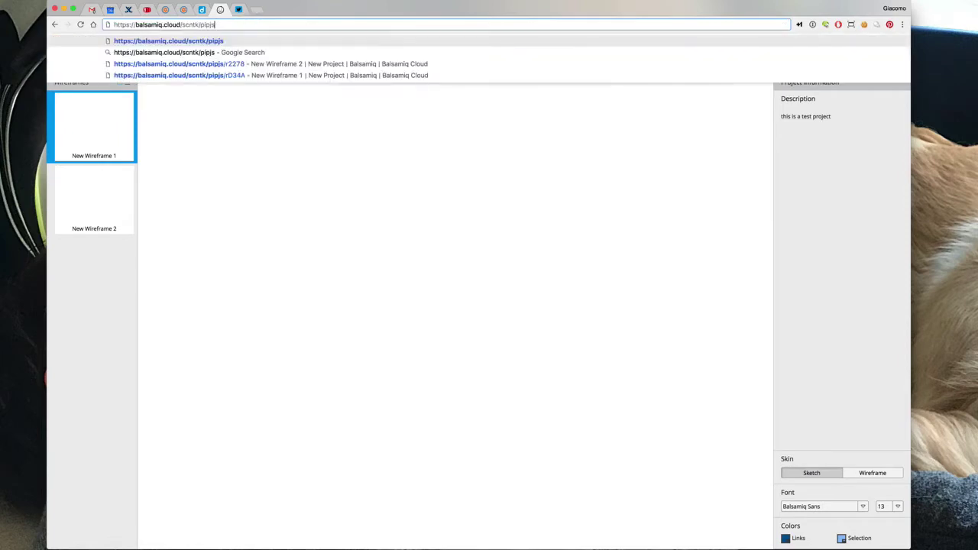
key("Return")
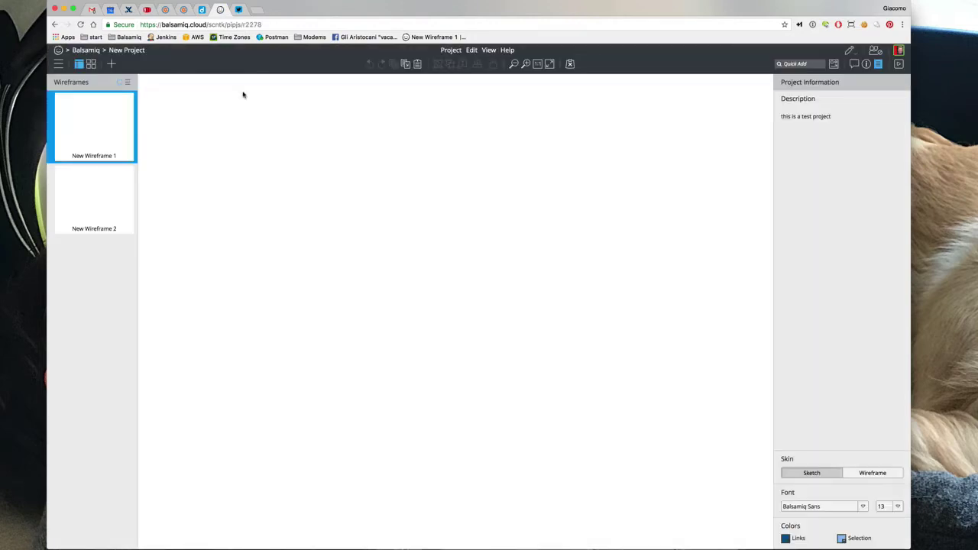
left_click_drag(241, 28, 140, 28)
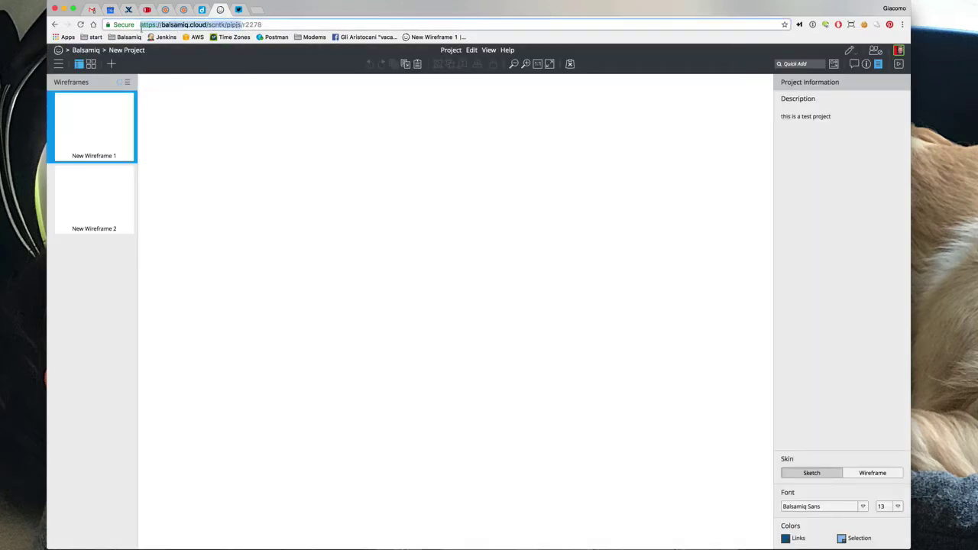
left_click(234, 138)
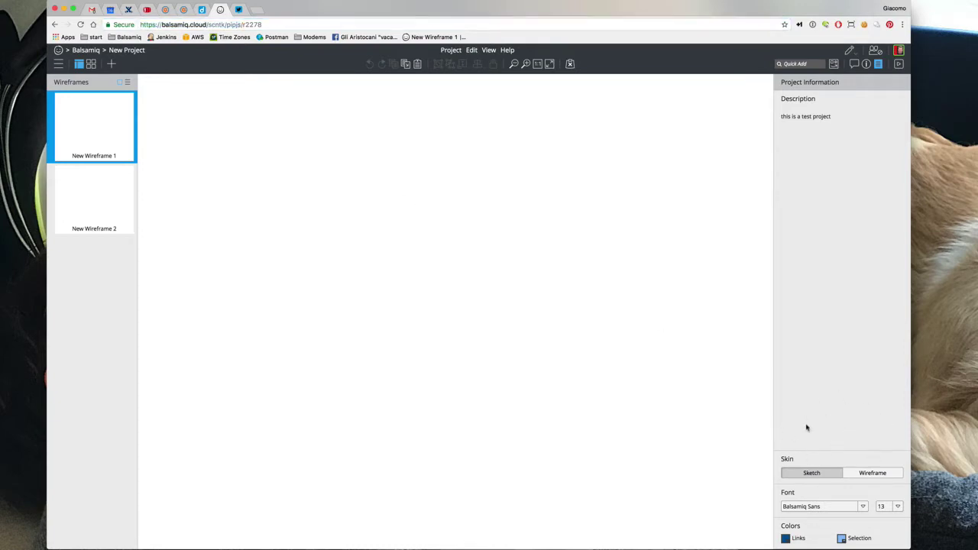
Add two rectangles to New Wireframe 1
key("/")
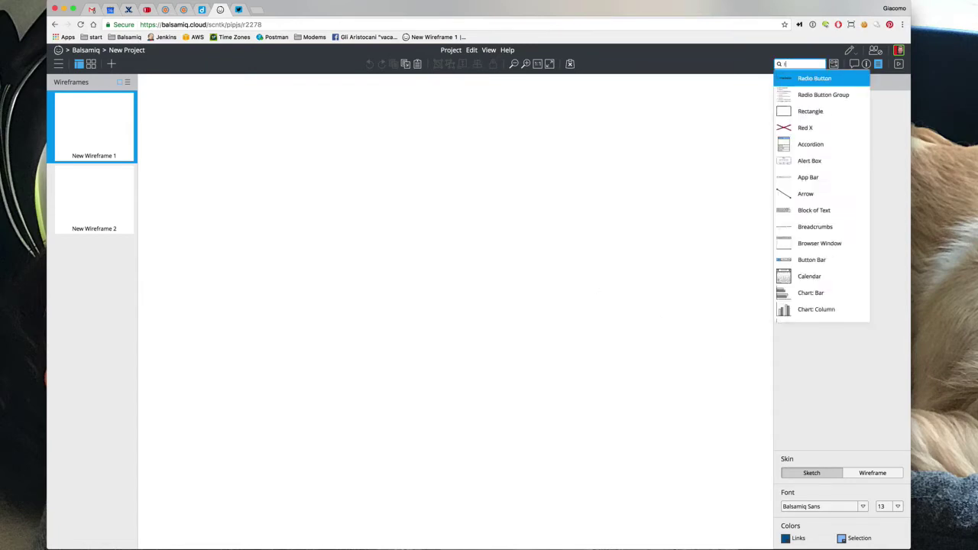
key("Down")
key("Down")
key("Return")
key("/")
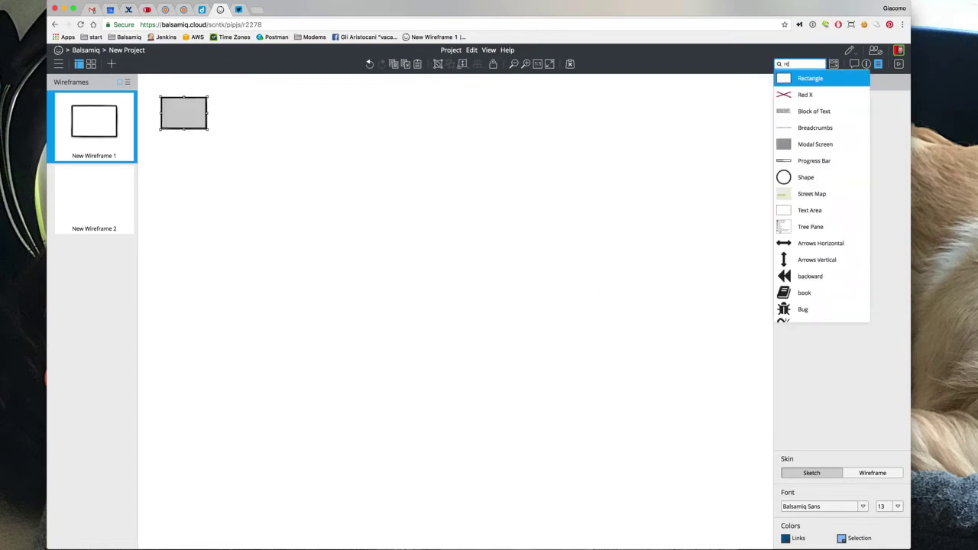
key("Return")
Add two labels and a text paragraph to the wireframe
type("/la")
key("Return")
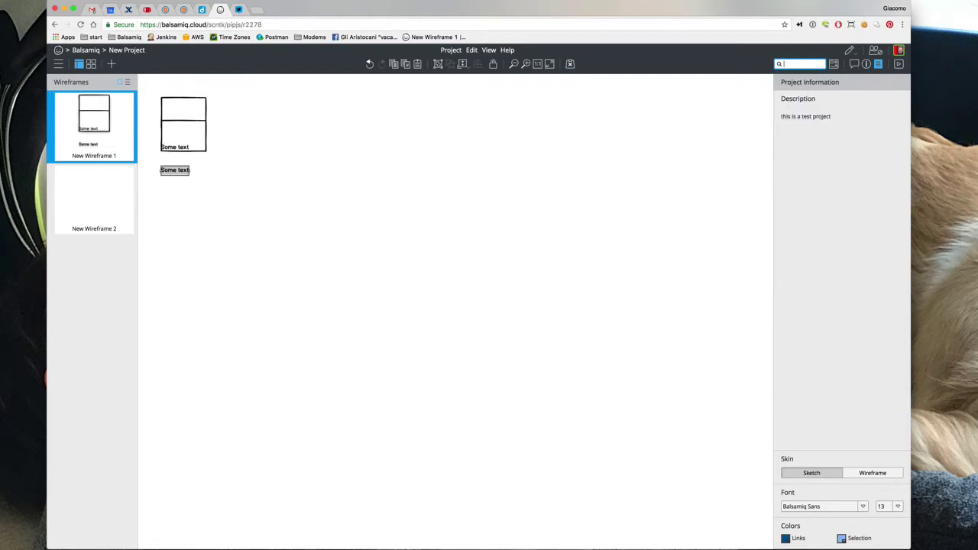
key("/")
key("Return")
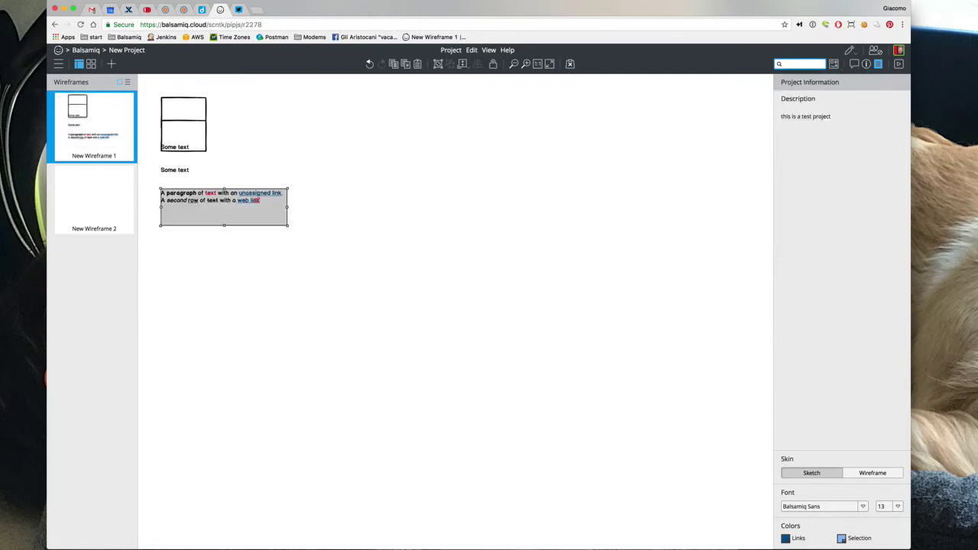
Add a horizontal rule and a label below the text paragraph
type("ru")
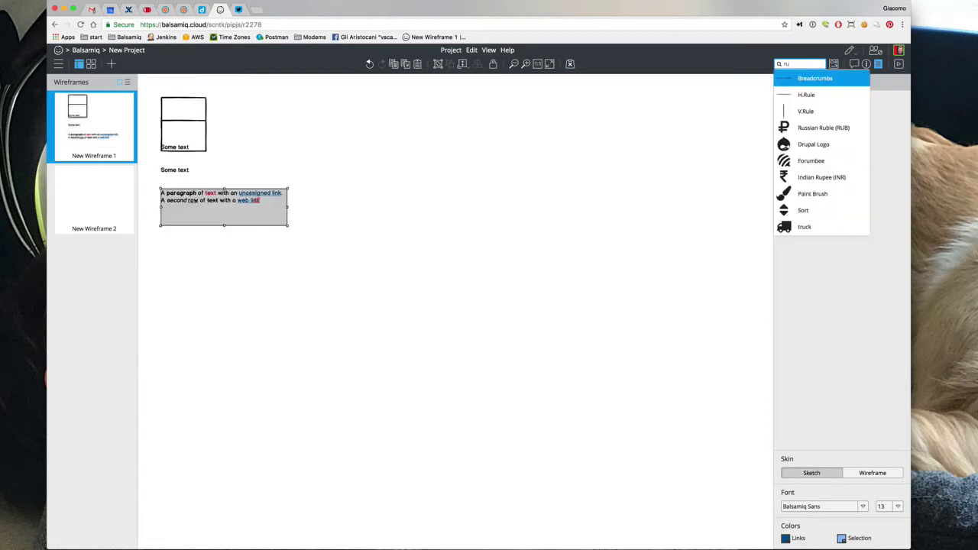
key("Down")
key("Return")
type("la")
key("Return")
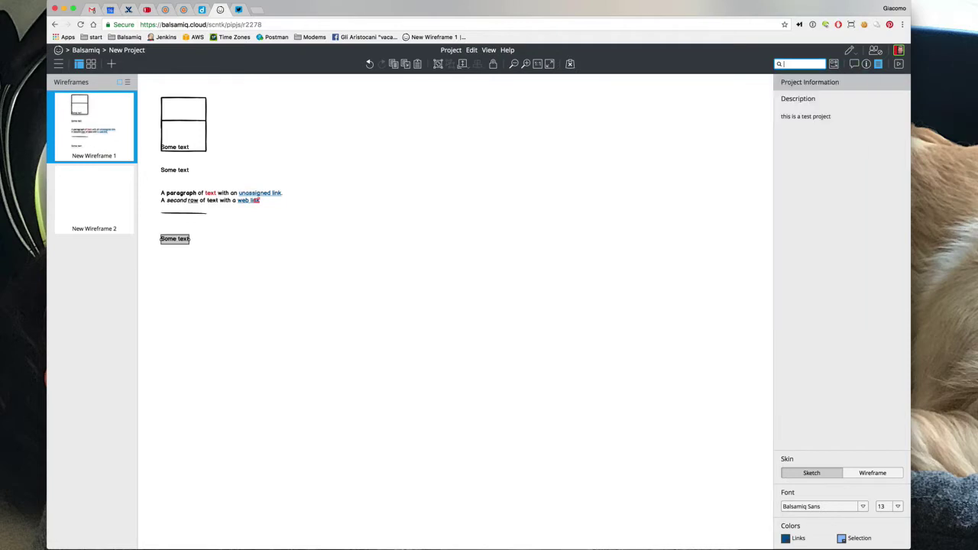
Add a button bar with a horizontal rule and another label beneath it
type("but")
key("Return")
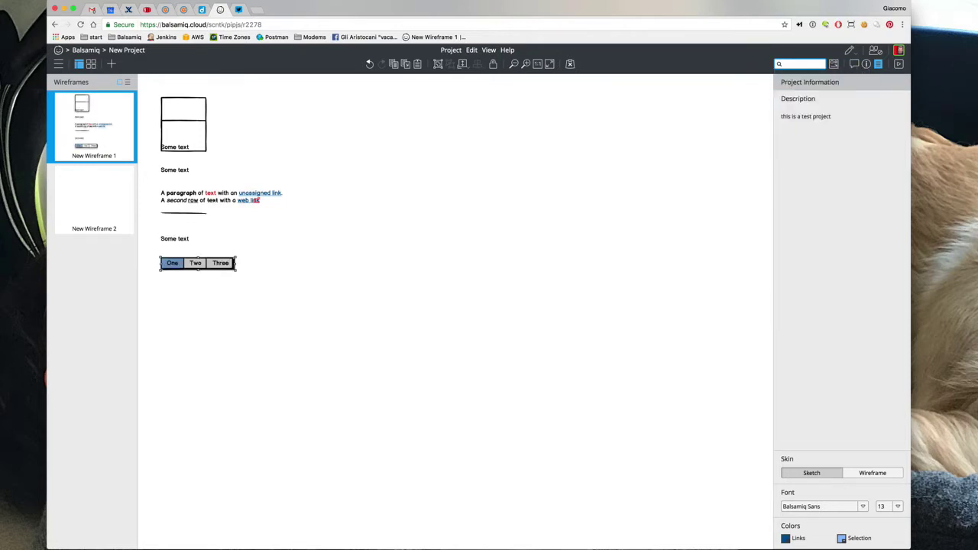
type("bar")
key("Down")
key("Return")
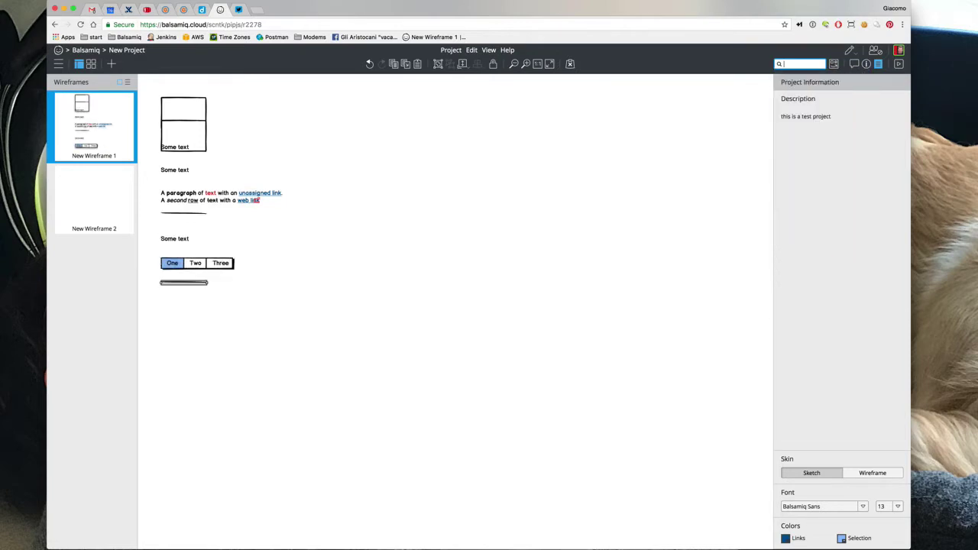
type("la")
key("Return")
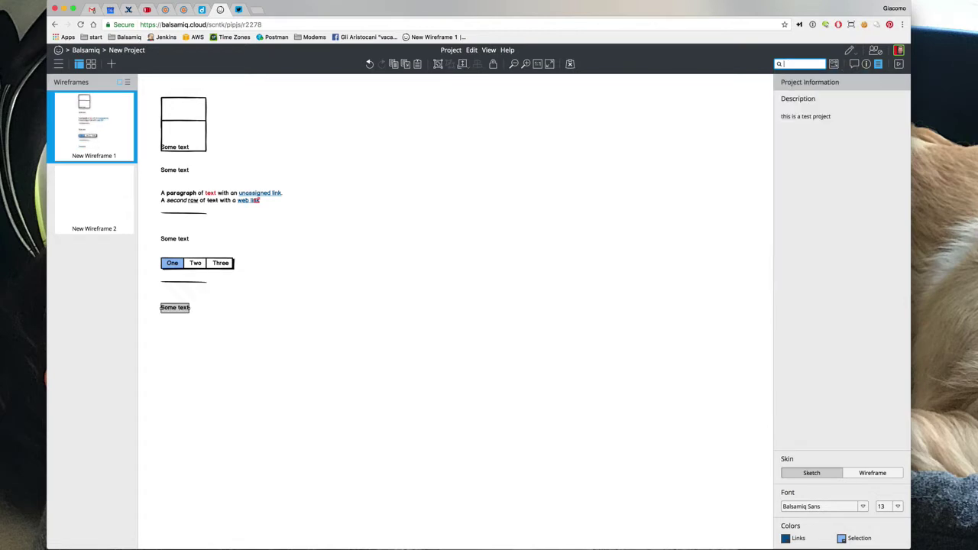
Add two combo boxes and a horizontal rule beneath them
type("com")
key("Return")
type("com")
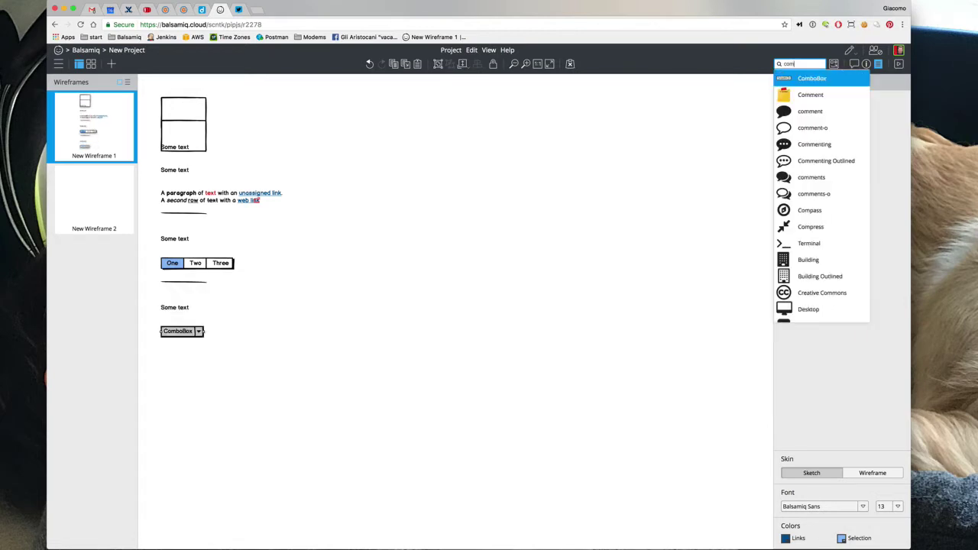
key("Return")
type("ru")
key("Down")
key("Return")
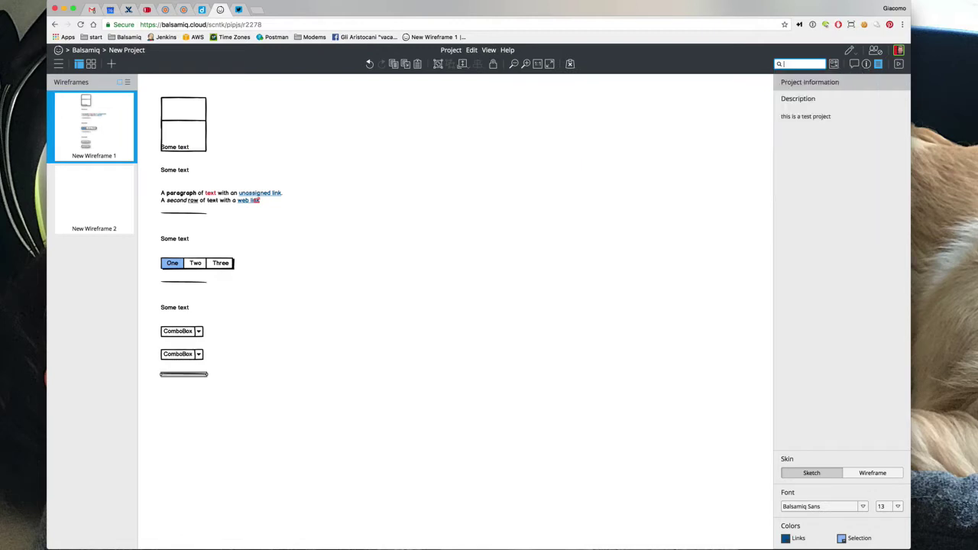
Add a label followed by two color pickers, each with its own label below it
type("la")
key("Return")
type("ch")
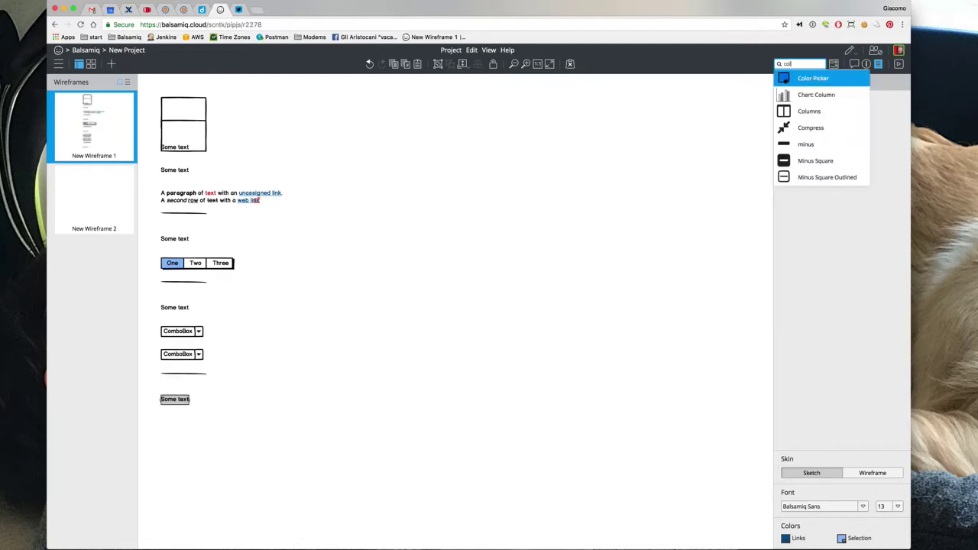
key("Return")
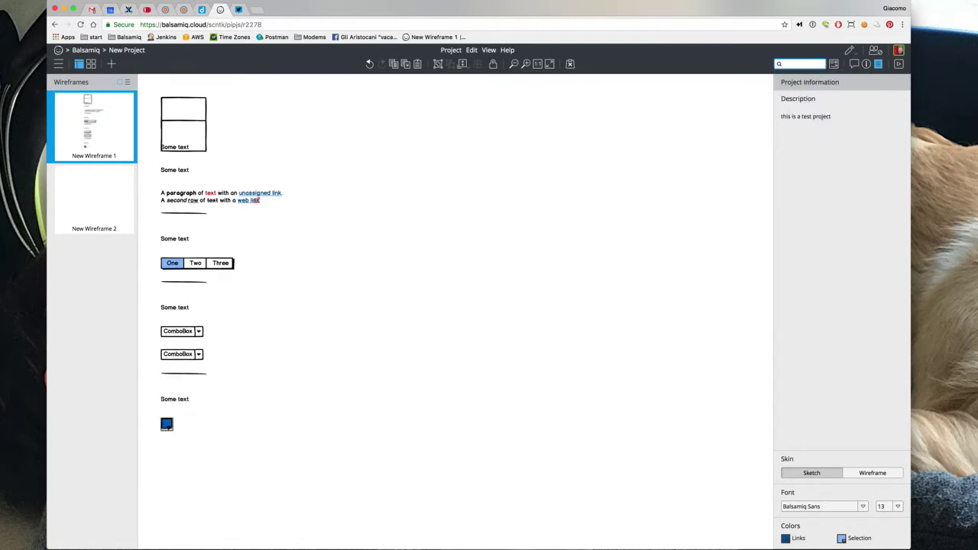
type("la")
key("Return")
type("ch")
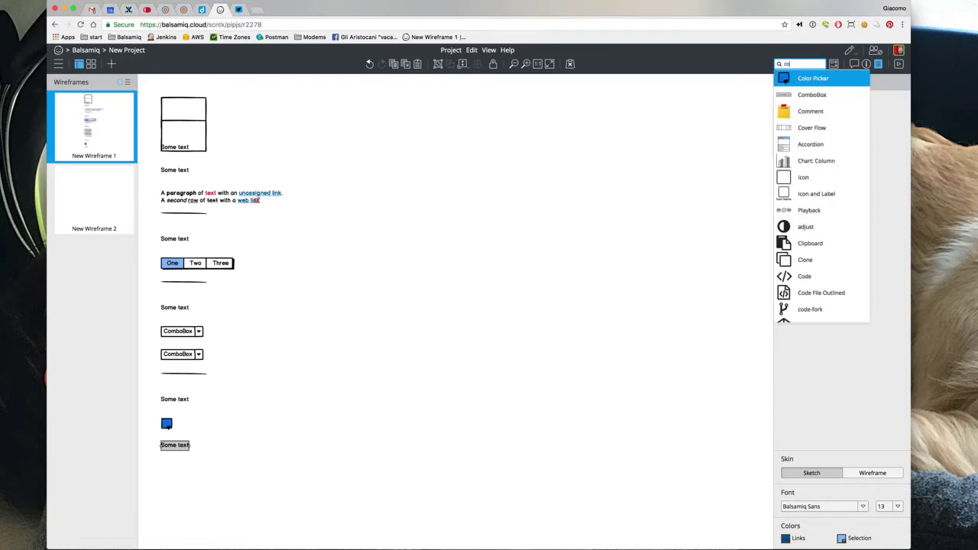
key("Return")
type("la")
key("Return")
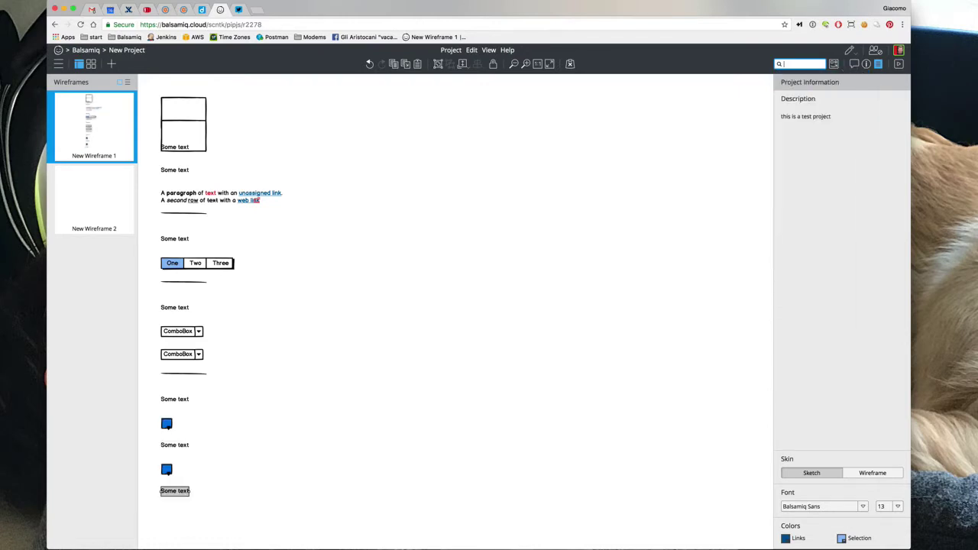
Move and stretch one rectangle into a tall panel and the other into a header strip across the panel's top
left_click_drag(183, 111, 471, 517)
left_click_drag(185, 128, 470, 121)
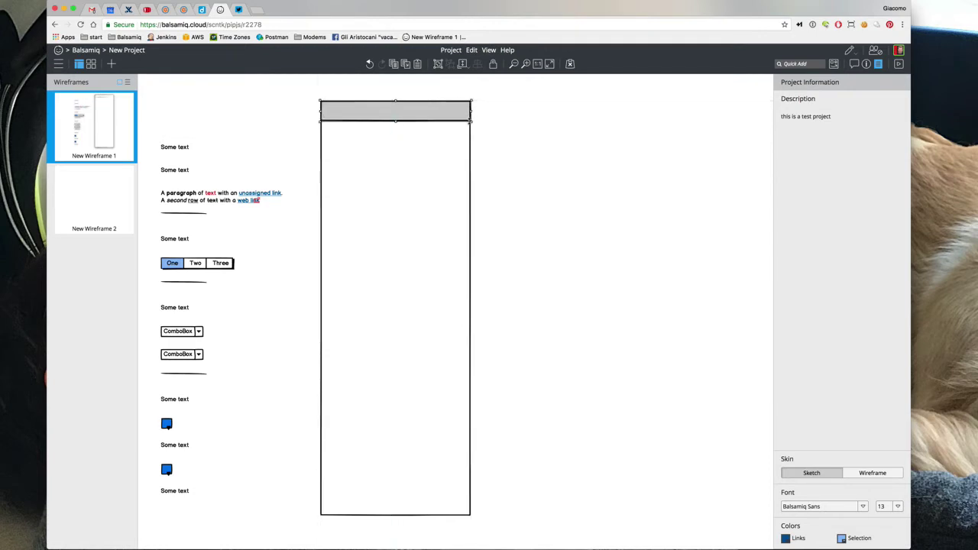
Move the first label into the panel's header strip, set its text to "Project Information" and nudge it up to centre it vertically
left_click_drag(185, 151, 349, 113)
double_click(350, 113)
type("Pr")
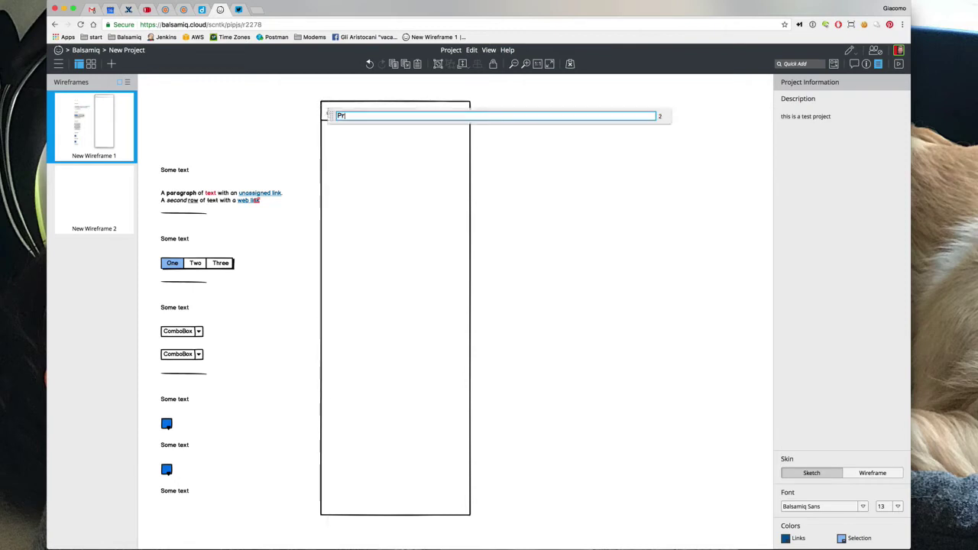
type("oject Information")
key("Return")
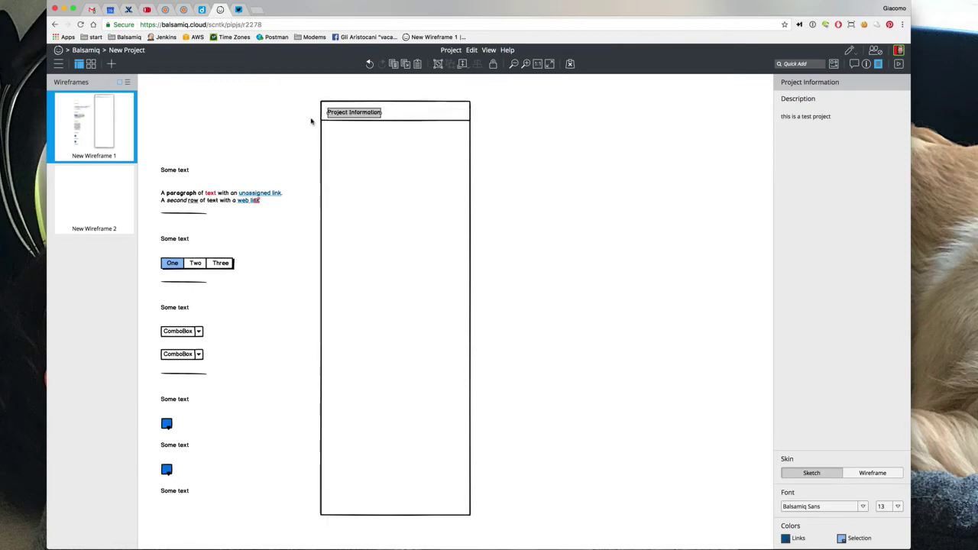
key("Up")
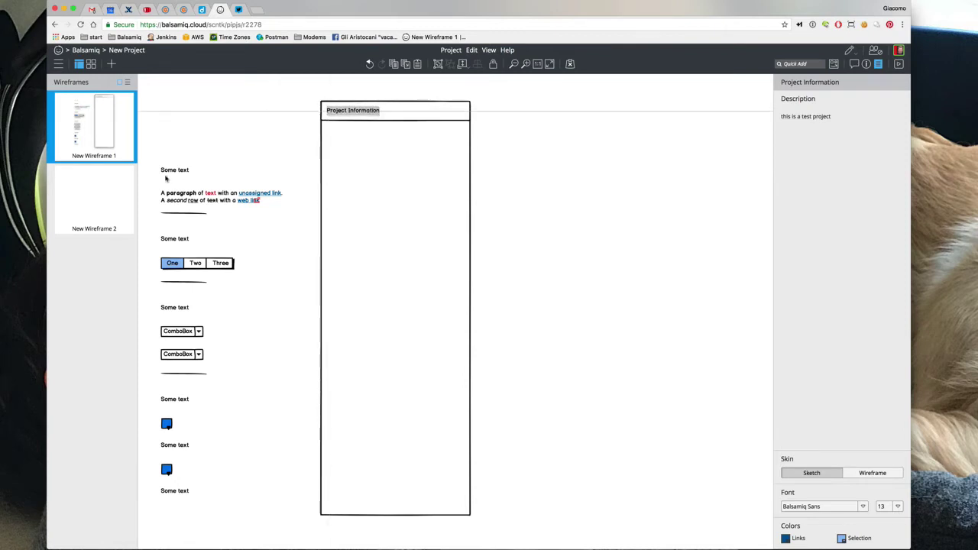
Place a label reading "Description" below the header, with the text paragraph beneath it enlarged to the panel's inner width
left_click_drag(165, 178, 335, 132)
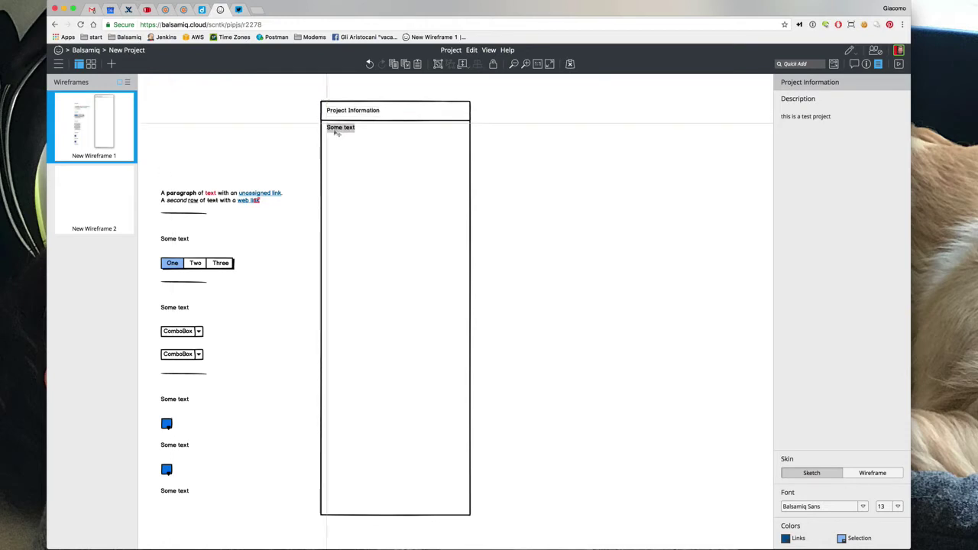
double_click(335, 132)
type("Description")
key("Return")
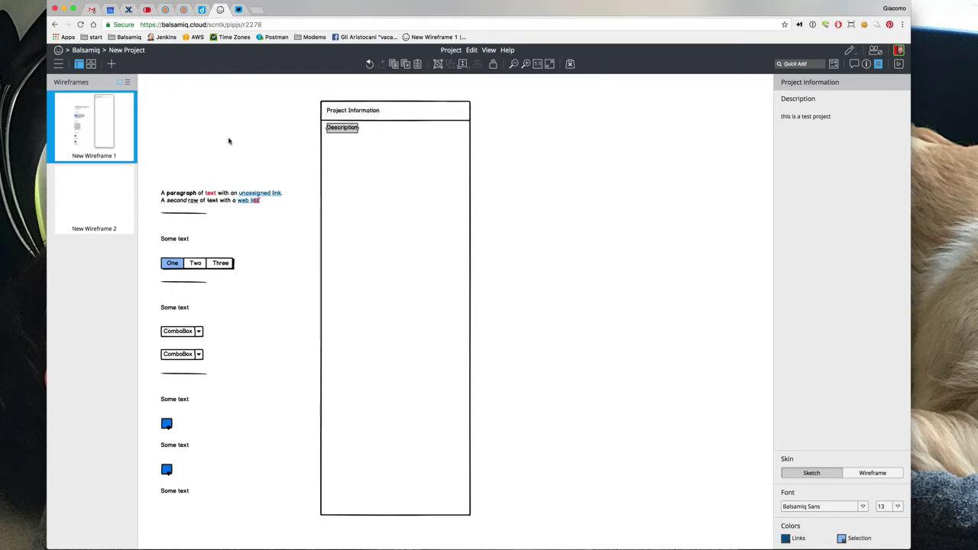
left_click_drag(217, 195, 377, 147)
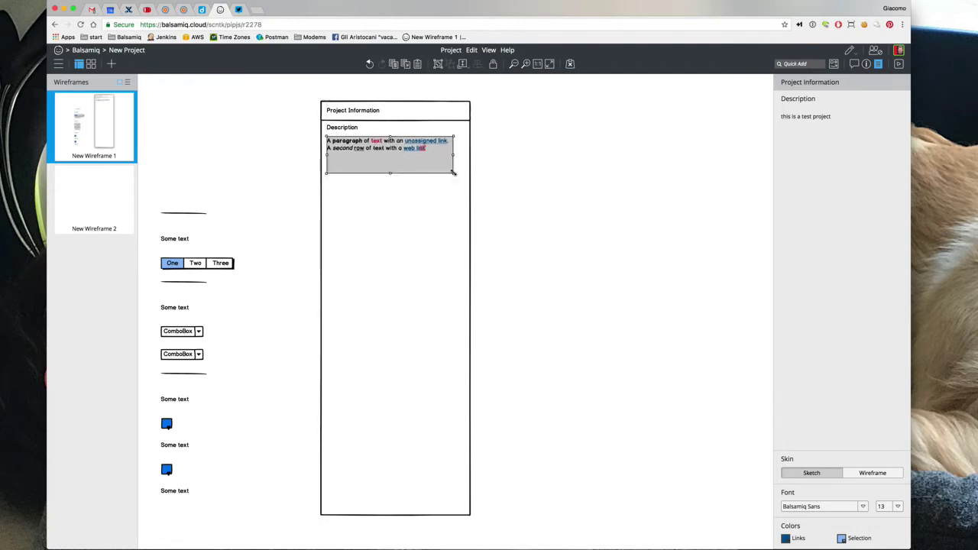
left_click_drag(453, 172, 466, 377)
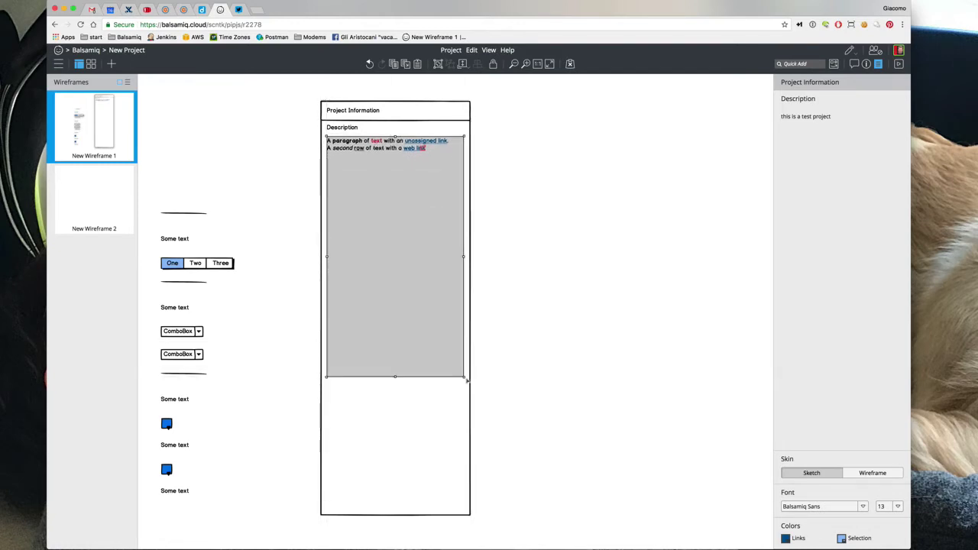
Make the Project Information and Description labels bold
left_click(342, 128)
left_click(340, 115, "shift")
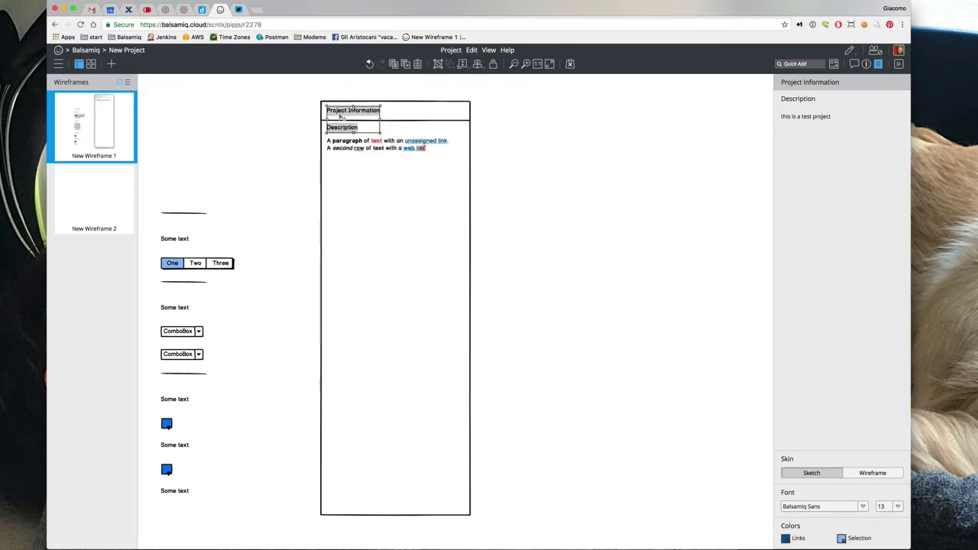
key("super+b")
Fill the description paragraph with lorem ipsum placeholder text and move the uppermost loose horizontal rule into the lower part of the panel
double_click(344, 159)
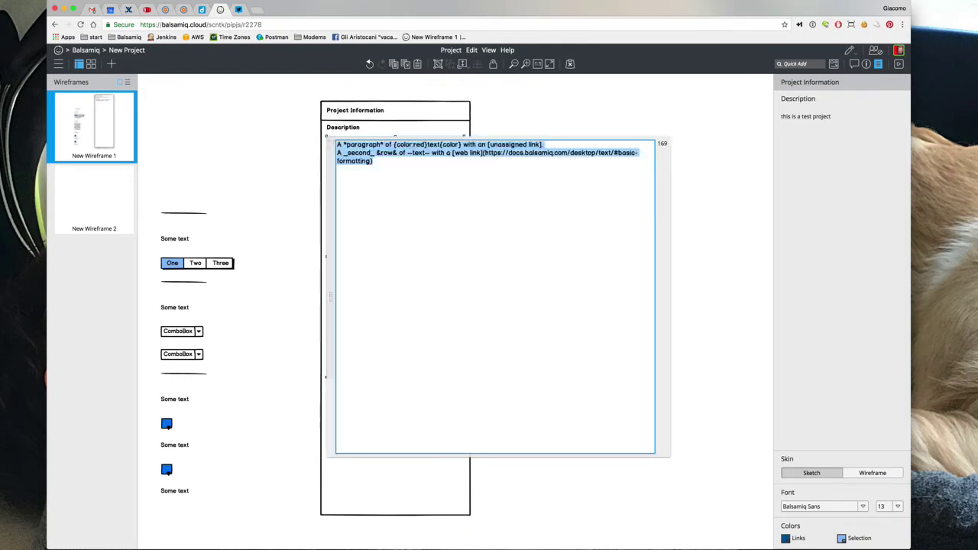
type("lorem")
left_click(260, 151)
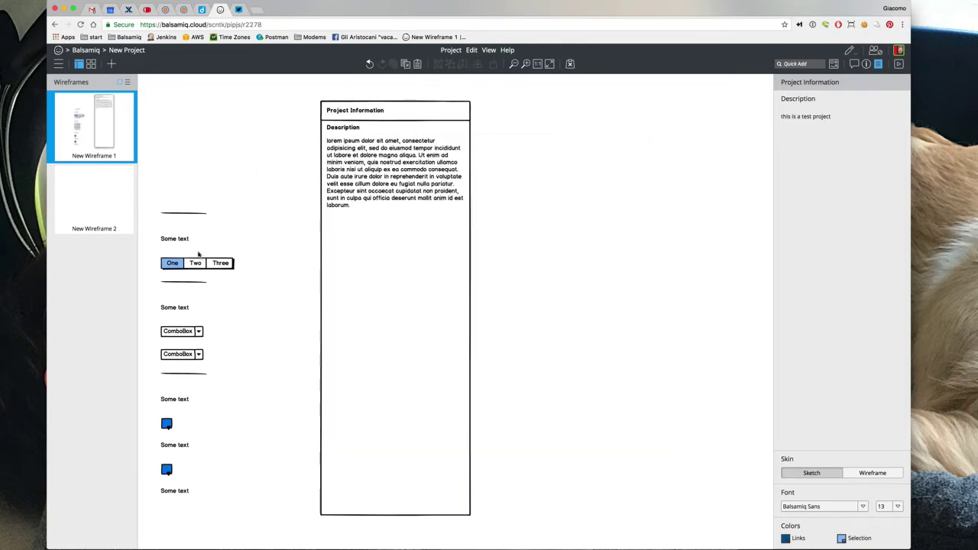
left_click_drag(191, 217, 358, 409)
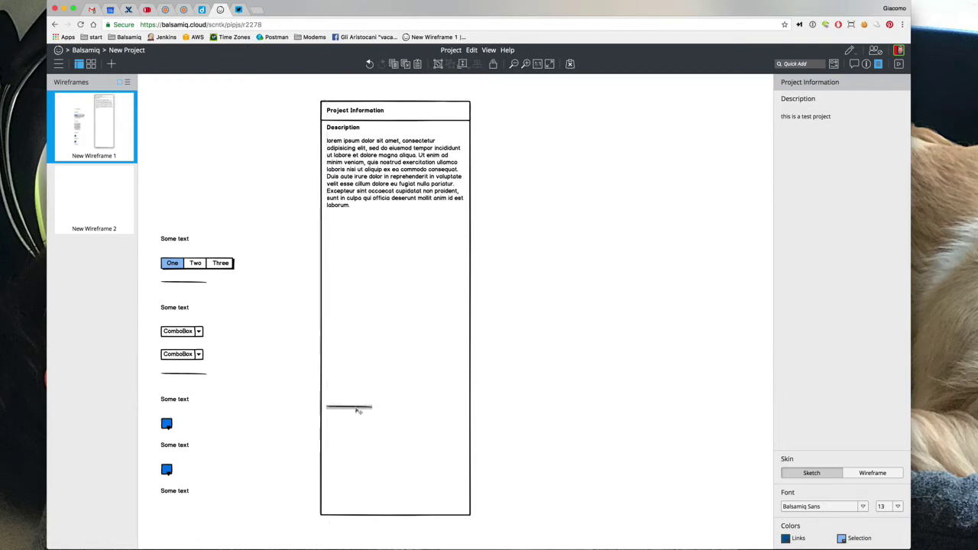
Rename the labels beneath the two color pickers as "Selection" for the lower one and "Links" for the upper one
double_click(177, 493)
type("Selectio")
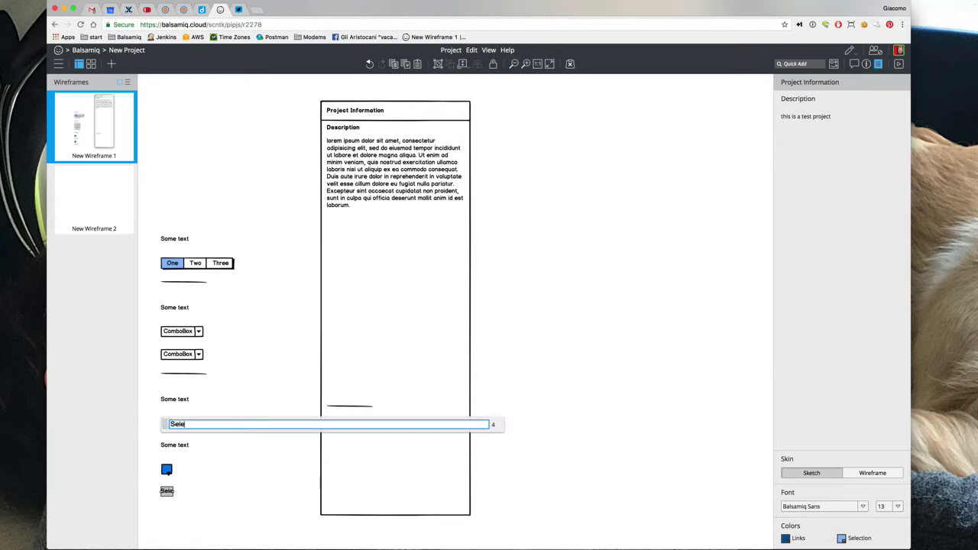
key("BackSpace")
key("BackSpace")
key("BackSpace")
key("BackSpace")
type("tion")
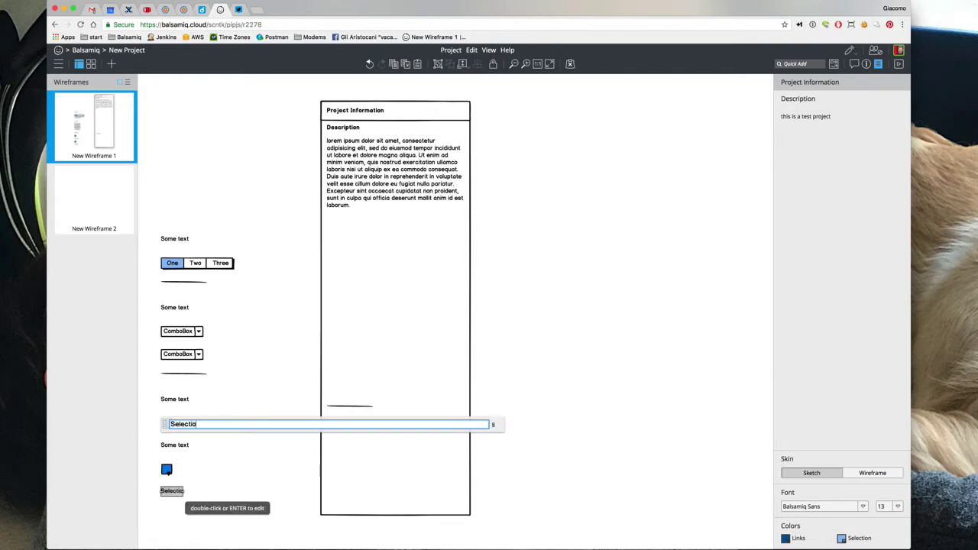
key("Return")
double_click(172, 446)
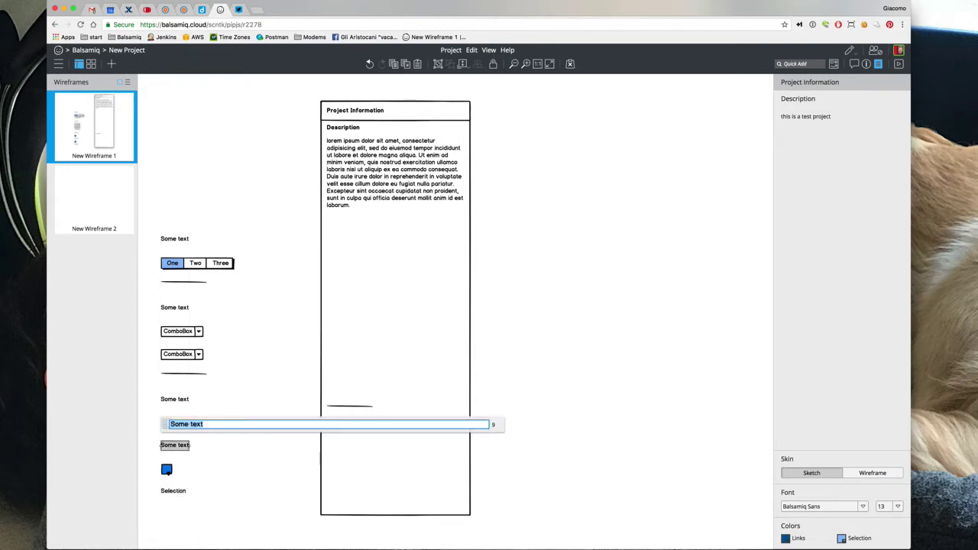
type("Links")
key("Return")
Rename the three remaining placeholder labels as "Colors" above the color pickers, "Font" above the combo boxes and "Skin" above the button bar
left_click(175, 400)
double_click(175, 400)
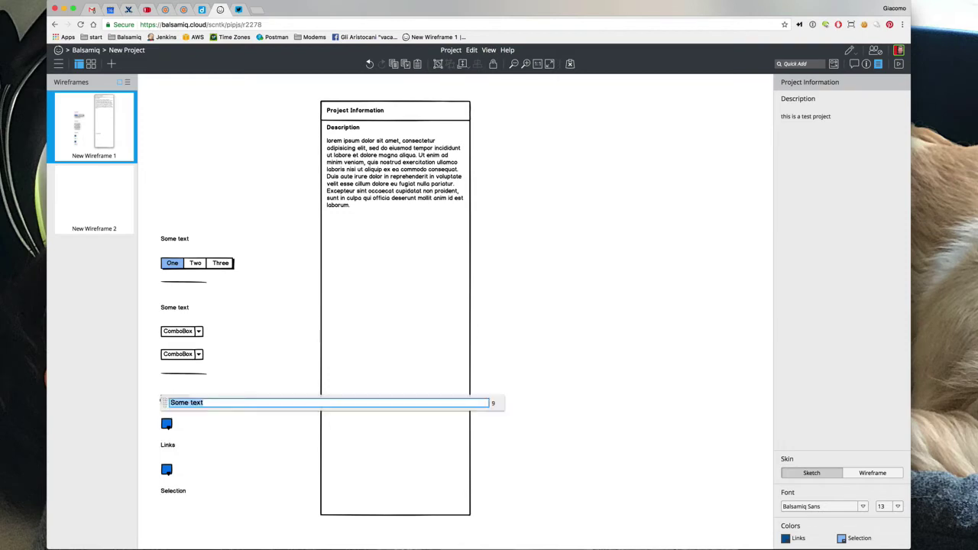
type("Colors")
key("Return")
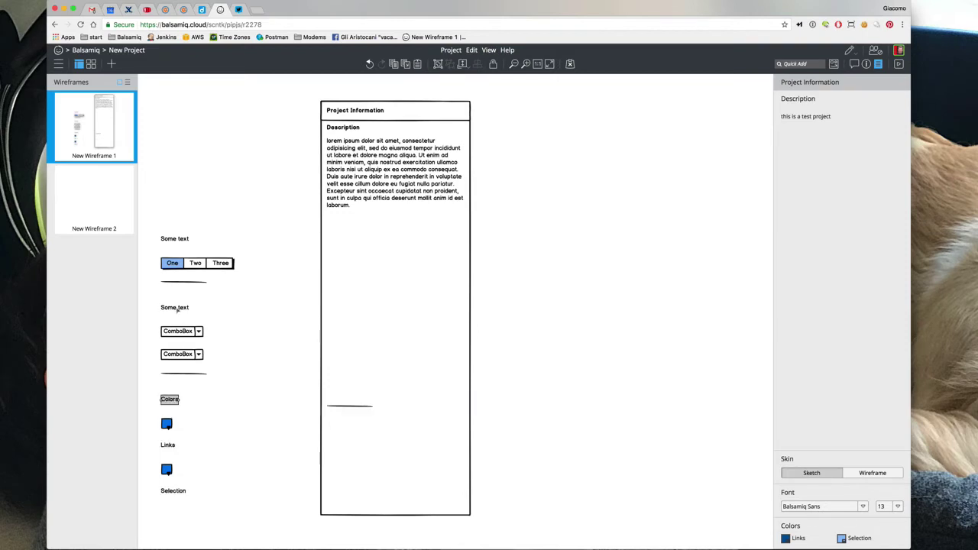
double_click(177, 309)
type("Font")
key("Return")
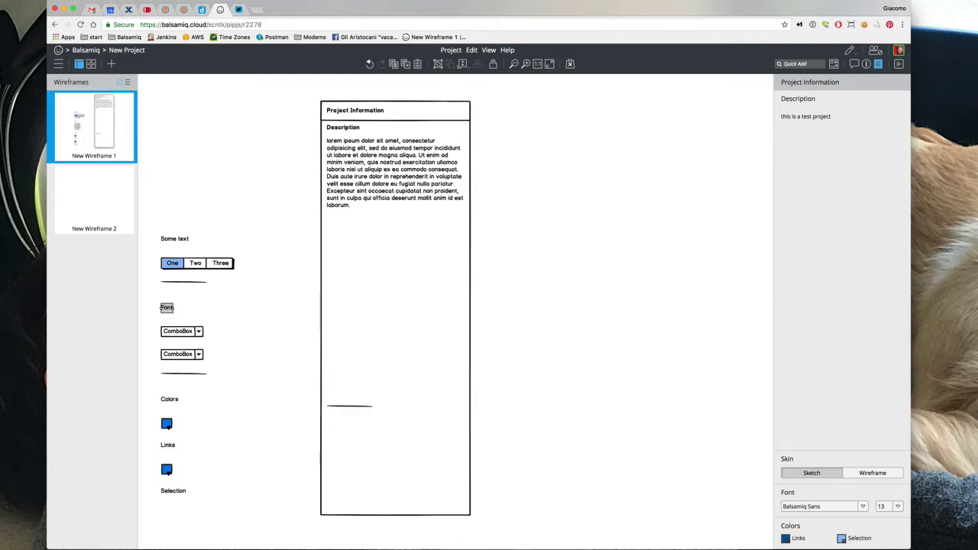
left_click(176, 237)
type("Skin")
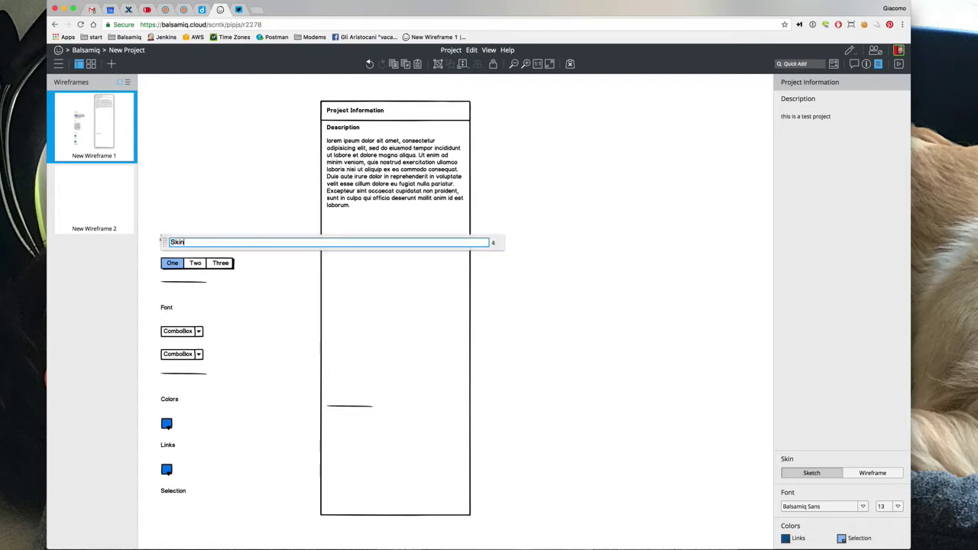
key("Return")
Set the button bar's options to "Sketch, Wireframe"
key("Tab")
key("Return")
type("Sketch, ")
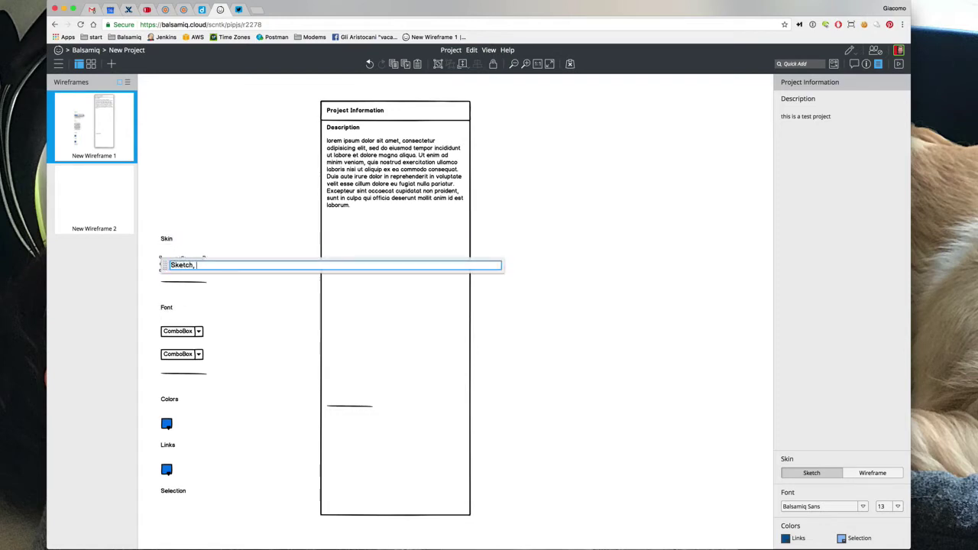
type("Wireframe")
key("BackSpace")
key("BackSpace")
key("BackSpace")
key("BackSpace")
key("BackSpace")
key("BackSpace")
type("frame")
key("Return")
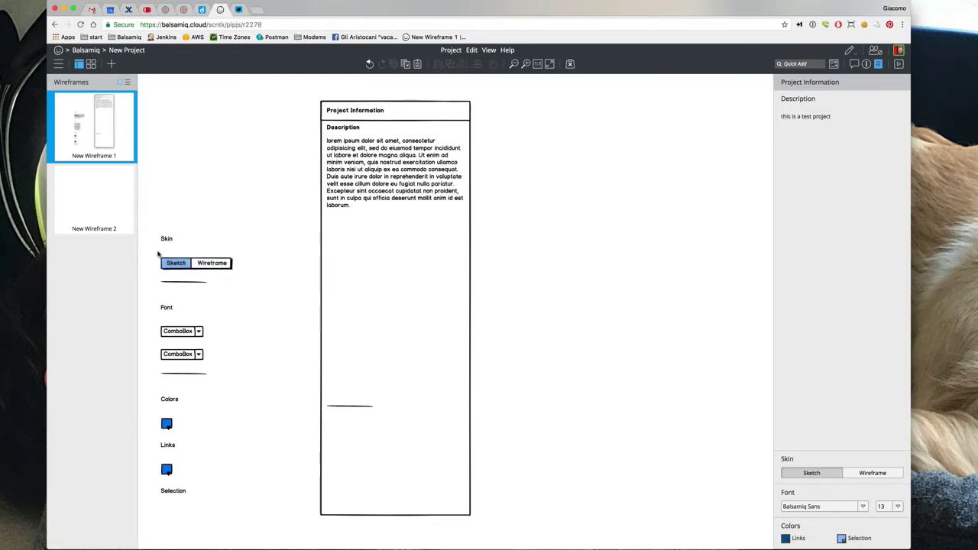
Make the Skin, Font and Colors labels bold
left_click(168, 307, "shift")
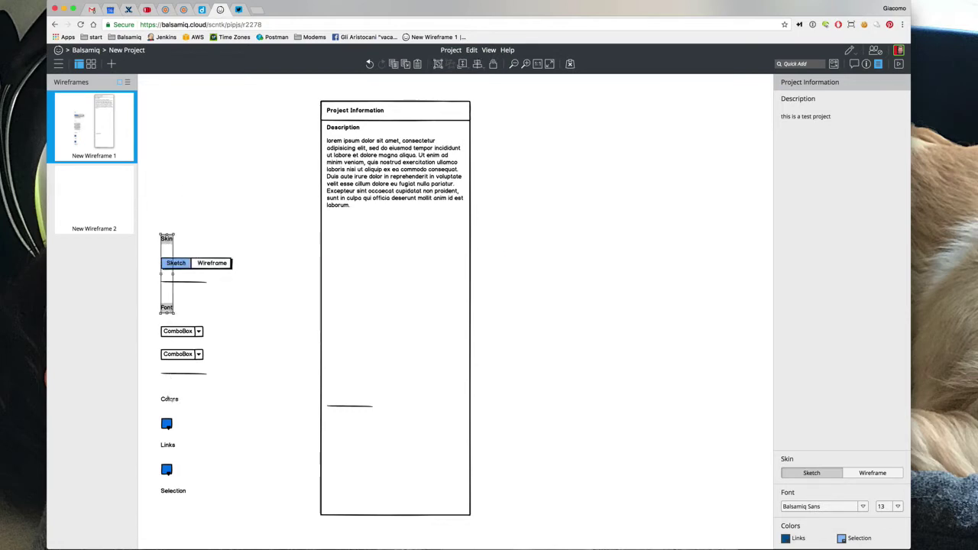
left_click(171, 400, "shift")
key("ctrl+b")
left_click(235, 403)
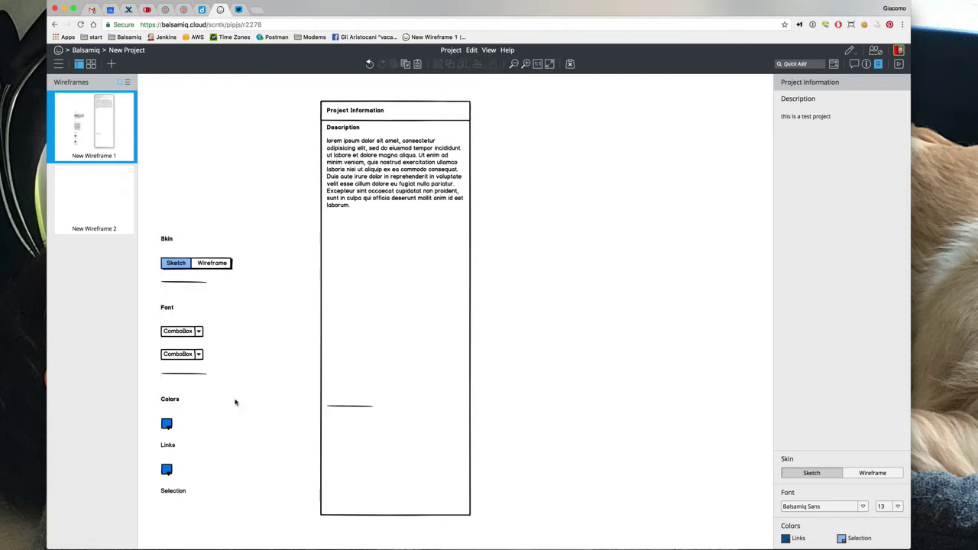
Move the Selection and Links labels beside their color pickers and group each label with its picker
left_click_drag(168, 498, 190, 422)
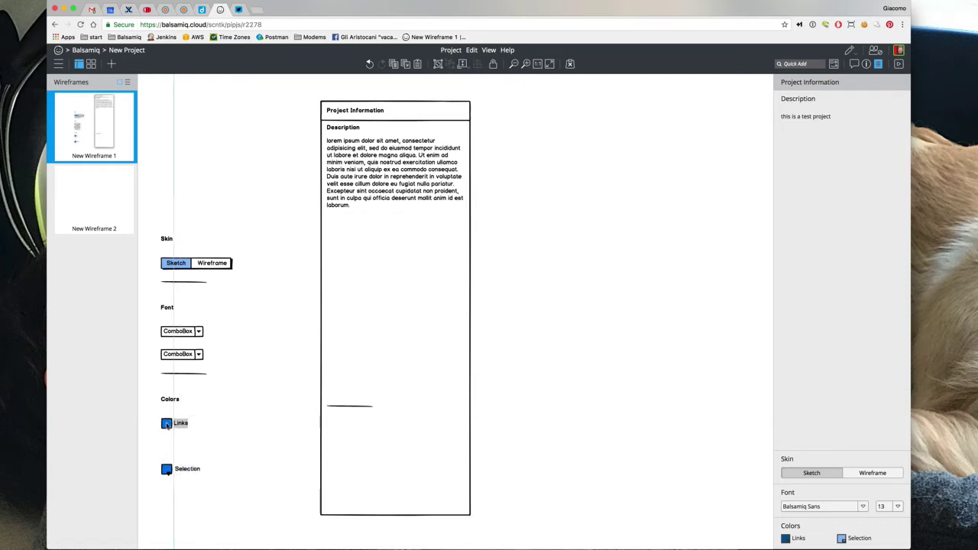
key("Escape")
left_click(181, 426)
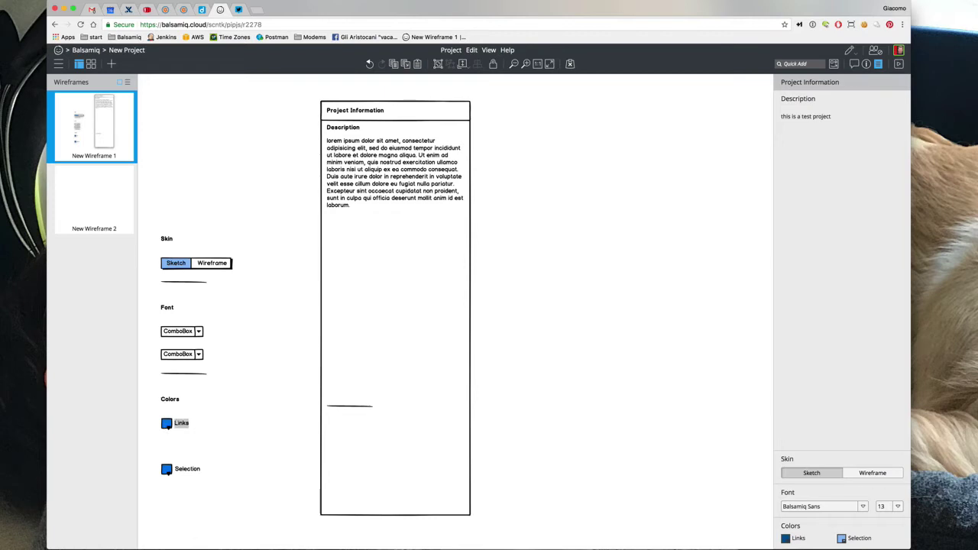
key("Escape")
left_click(167, 425)
Arrange Links and Selection side by side at the panel's bottom, with the Colors label and a panel-wide horizontal rule above them
left_click_drag(168, 469, 413, 503)
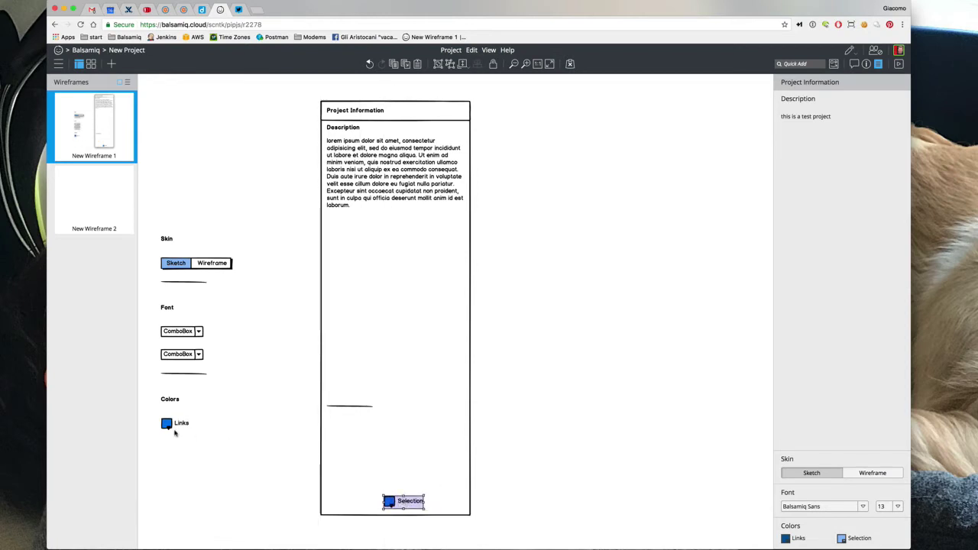
left_click_drag(175, 422, 343, 502)
left_click_drag(175, 401, 340, 489)
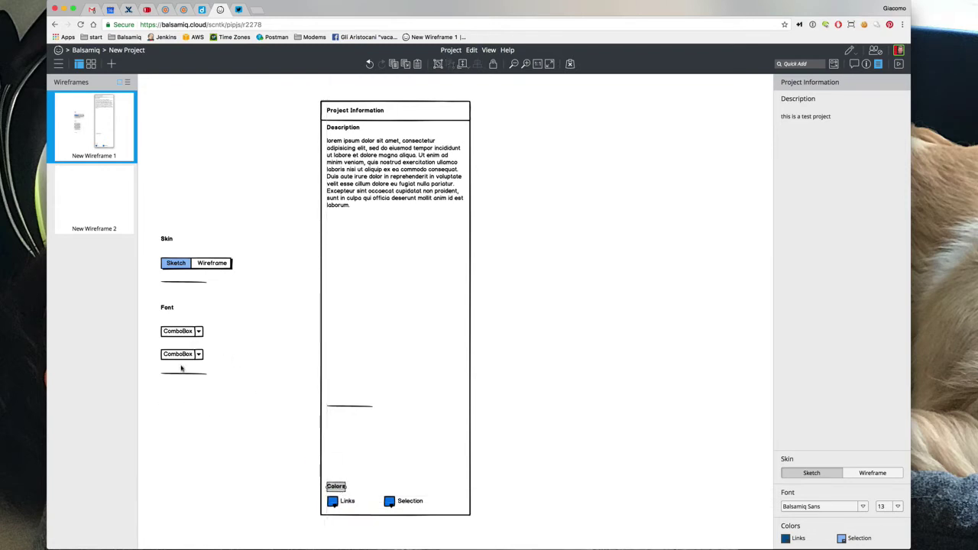
left_click_drag(183, 374, 463, 477)
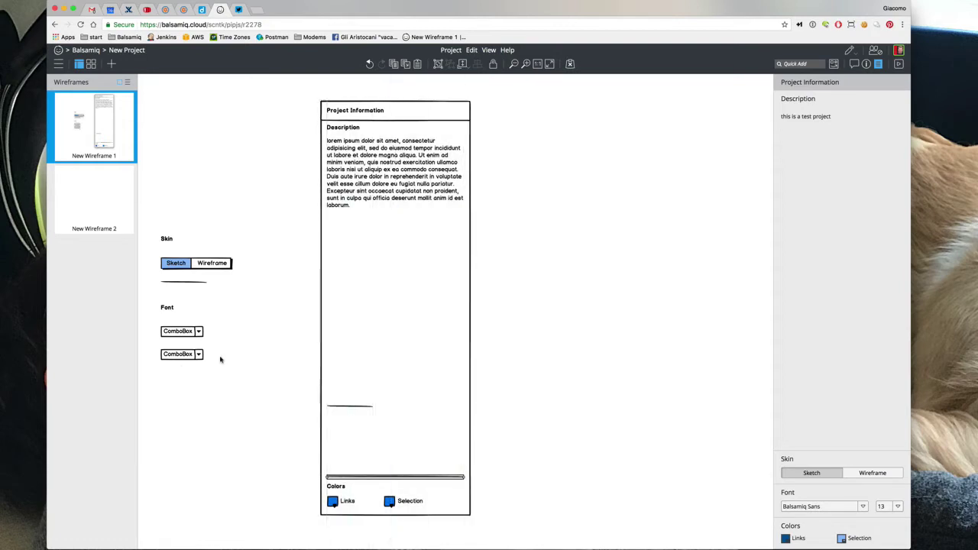
Set the lower combo box's text to "13" and the upper one's to "Balsamiq Sans"
left_click(177, 356)
double_click(177, 356)
type("13")
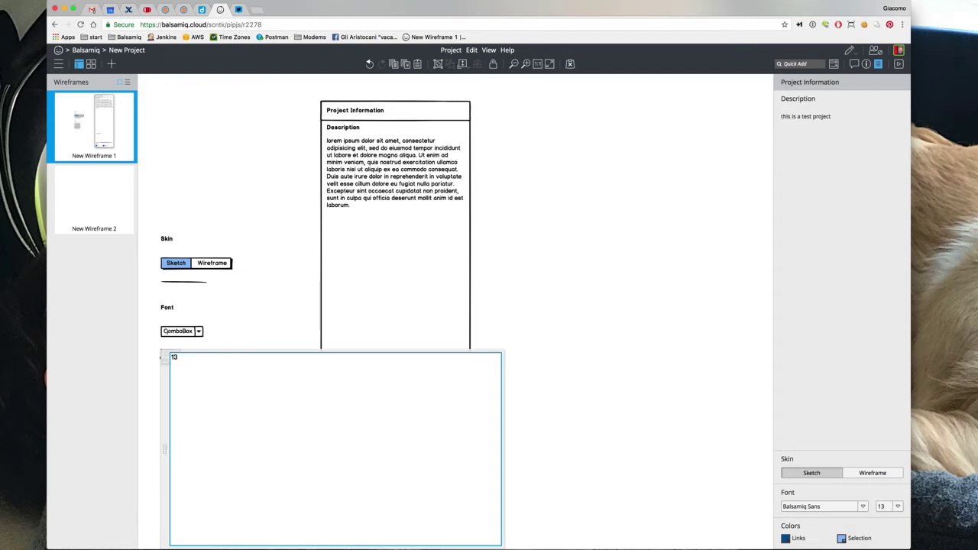
left_click(166, 332)
double_click(169, 333)
type("B")
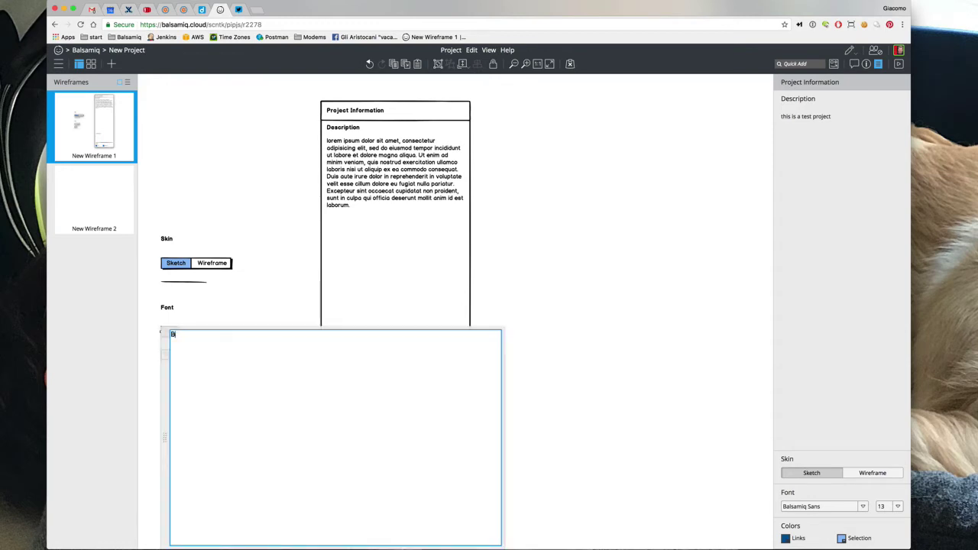
type("alsamiq Sans")
left_click(211, 312)
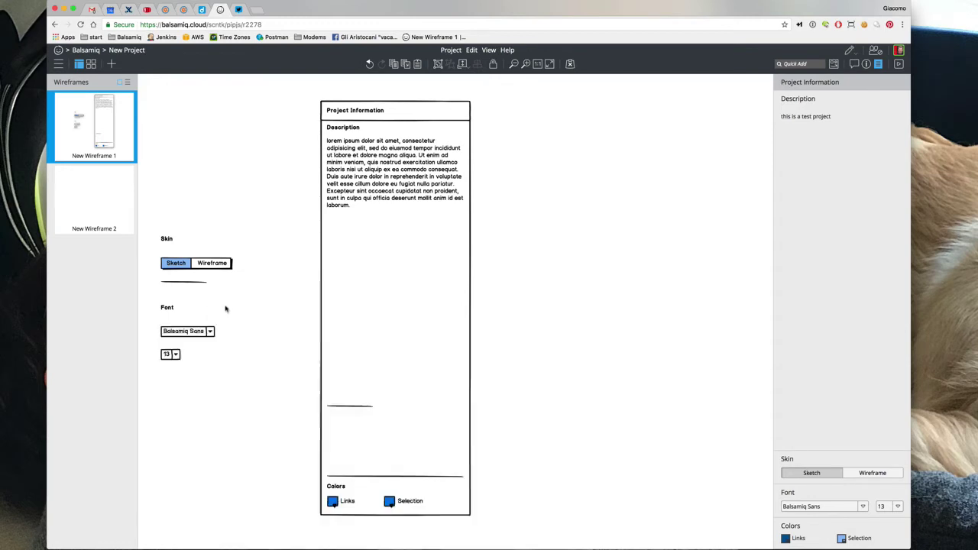
Build the Font section above Colors: a widened Balsamiq Sans combo box beside the 13 one, the Font label, and a panel-wide rule on top
left_click_drag(181, 354, 448, 463)
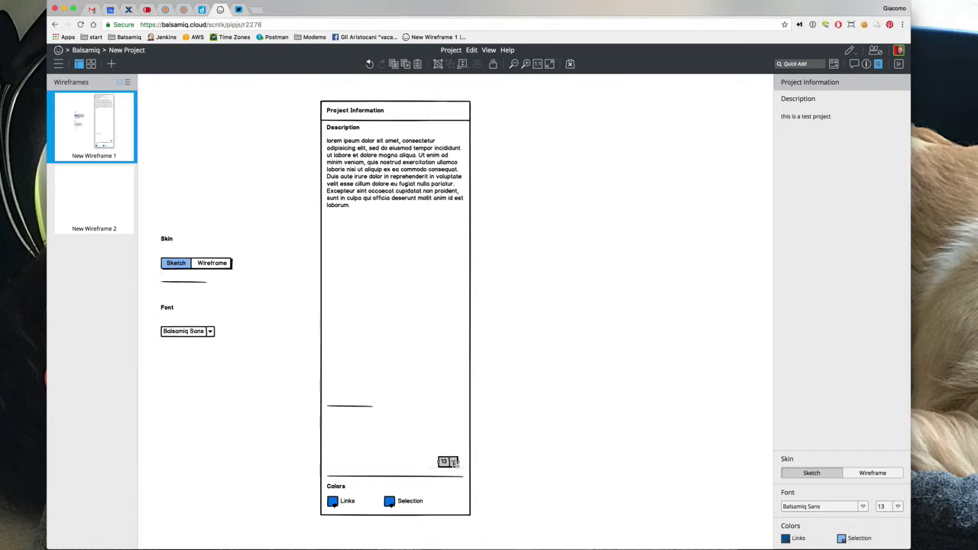
left_click_drag(203, 330, 327, 462)
left_click_drag(161, 308, 333, 446)
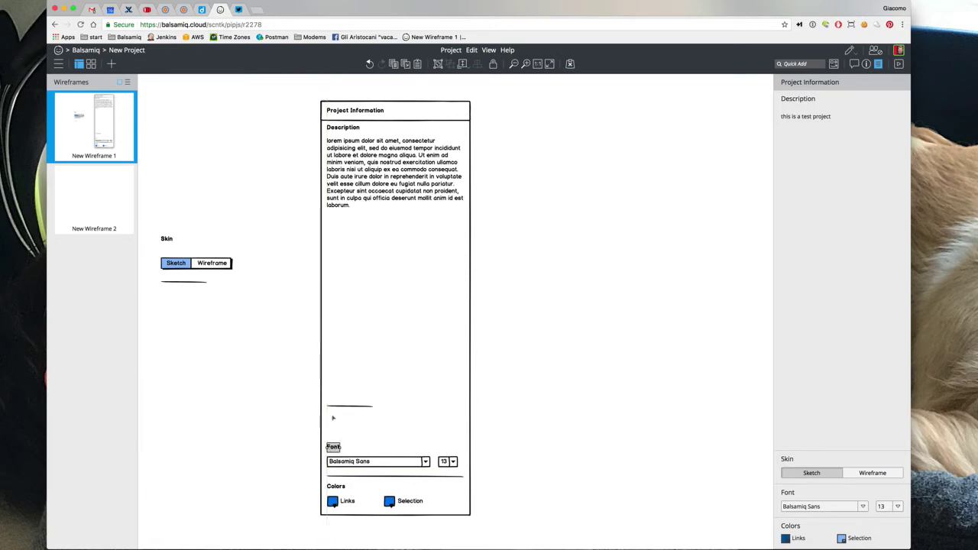
left_click_drag(336, 406, 463, 438)
Build the Skin section above Font from the button bar stretched to the panel's inner width, the Skin label and a full-width rule
mouse_move(180, 262)
left_mouse_down()
mouse_move(324, 422)
mouse_move(463, 424)
left_mouse_up()
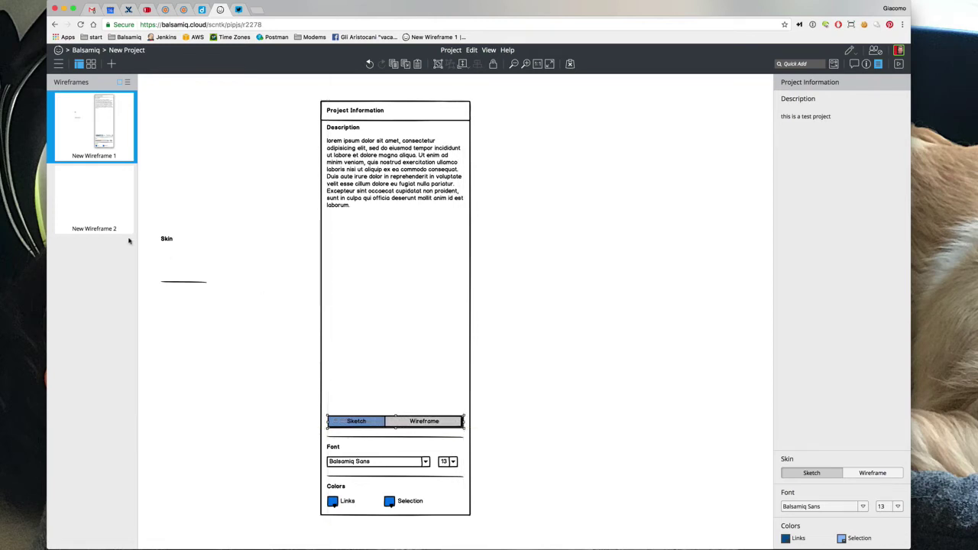
mouse_move(167, 238)
left_mouse_down()
mouse_move(323, 375)
mouse_move(344, 410)
mouse_move(333, 406)
left_mouse_up()
left_click_drag(193, 280, 462, 397)
Group the Skin section's controls with their rule, and do the same for the Font section
left_click(293, 378)
left_click_drag(292, 378, 478, 436)
left_click(287, 432)
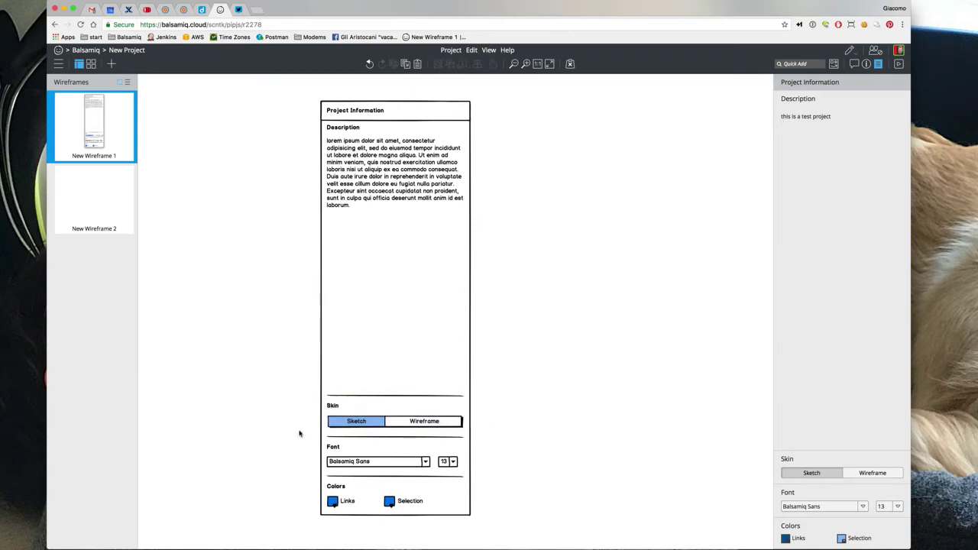
left_click_drag(299, 432, 478, 470)
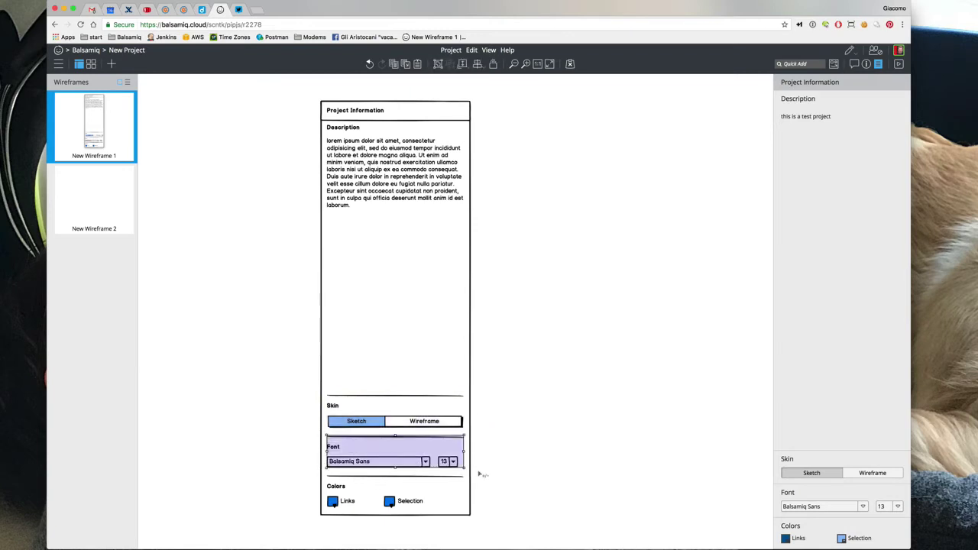
Group the Colors section's controls with their rule
left_click_drag(273, 467, 484, 516)
left_click(484, 418)
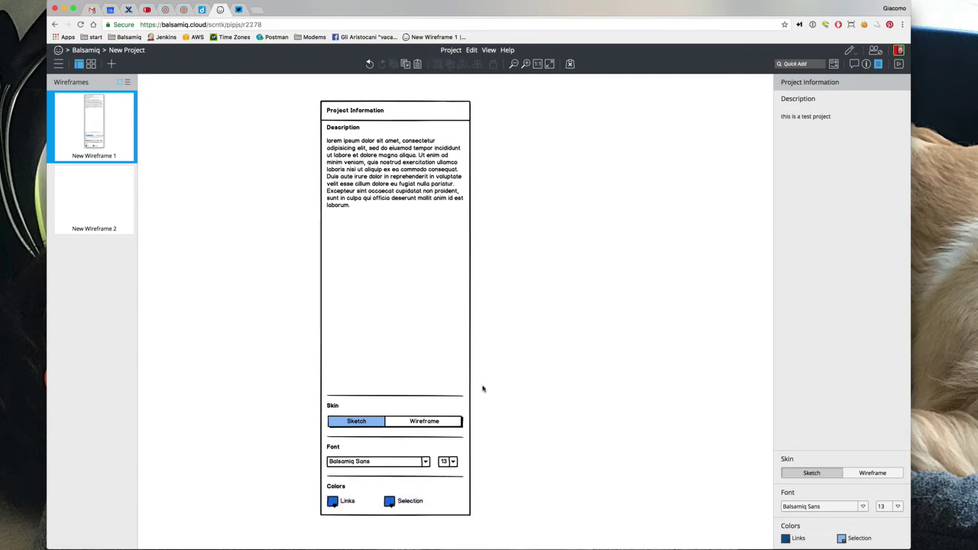
Add a Label and a Button control to the wireframe
key("/")
key("Return")
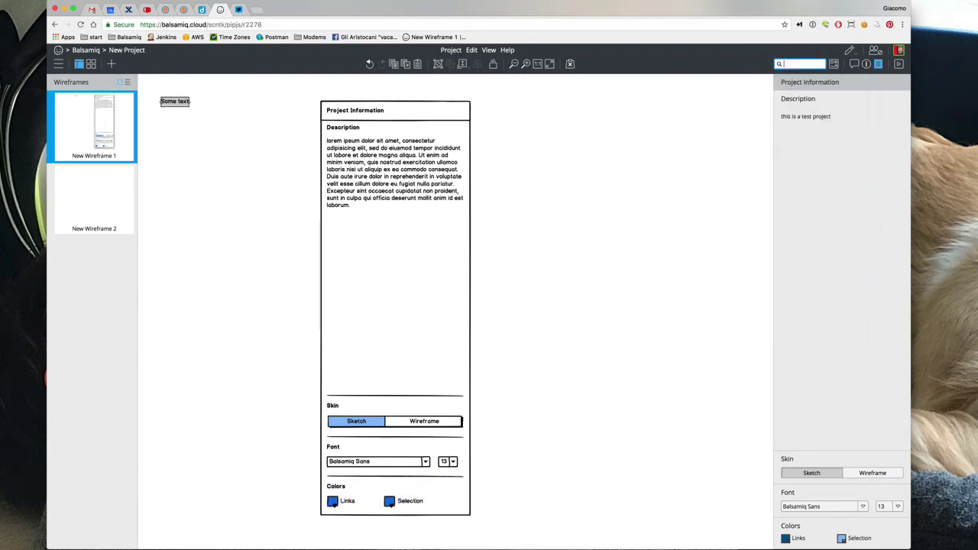
key("slash")
type("button")
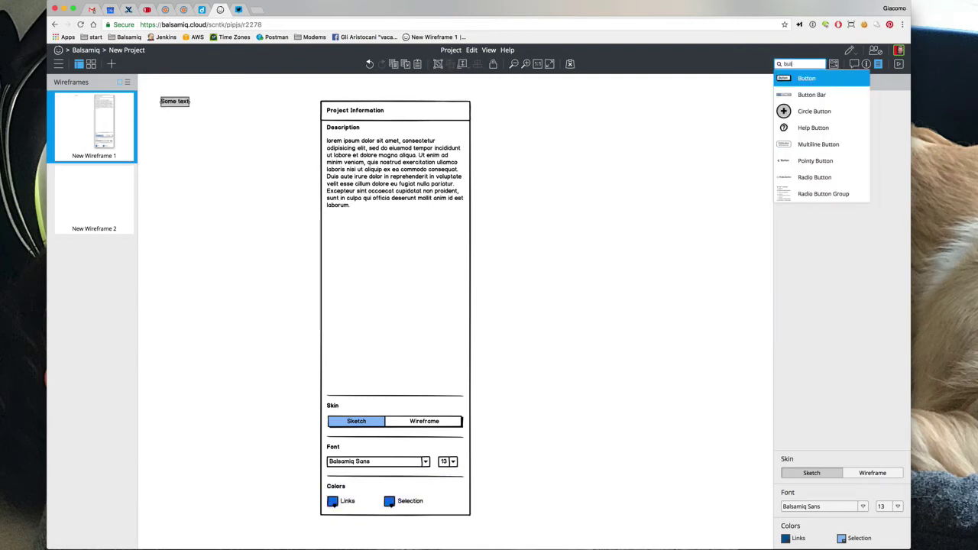
key("Return")
Place the label above the Skin section's rule at the panel's inner margin and make it read "Project Members / Sharing Options" in bold
left_click_drag(175, 101, 341, 372)
double_click(341, 372)
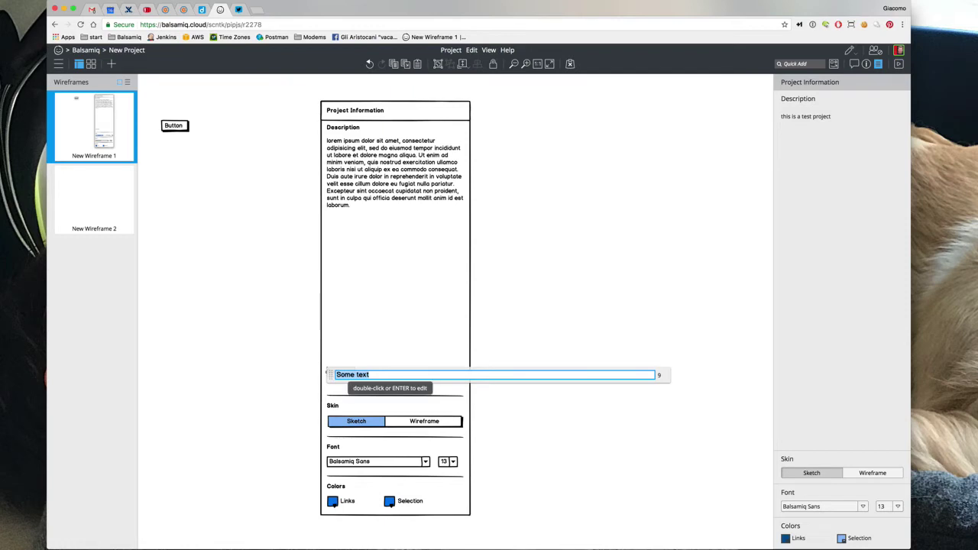
type("Project Members / Sharing")
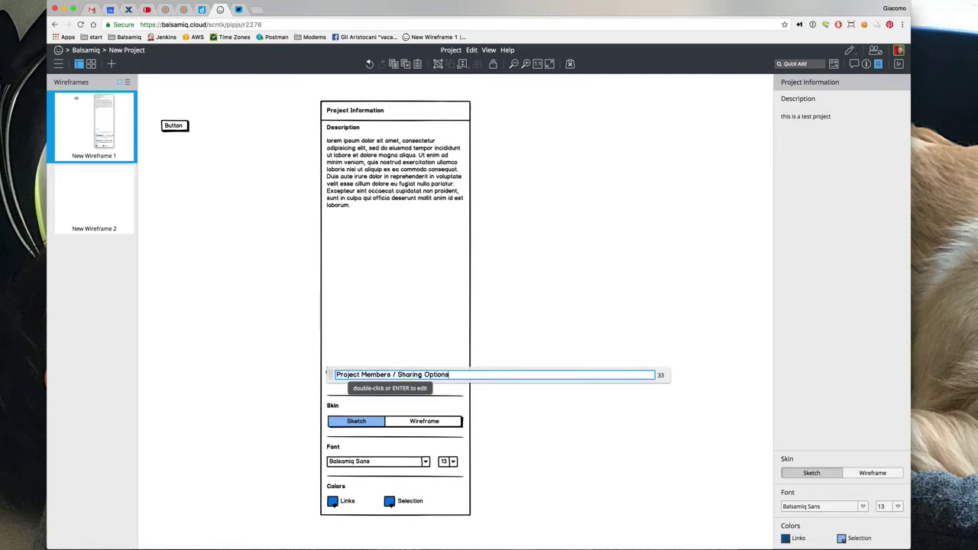
type(" Options")
left_click(262, 312)
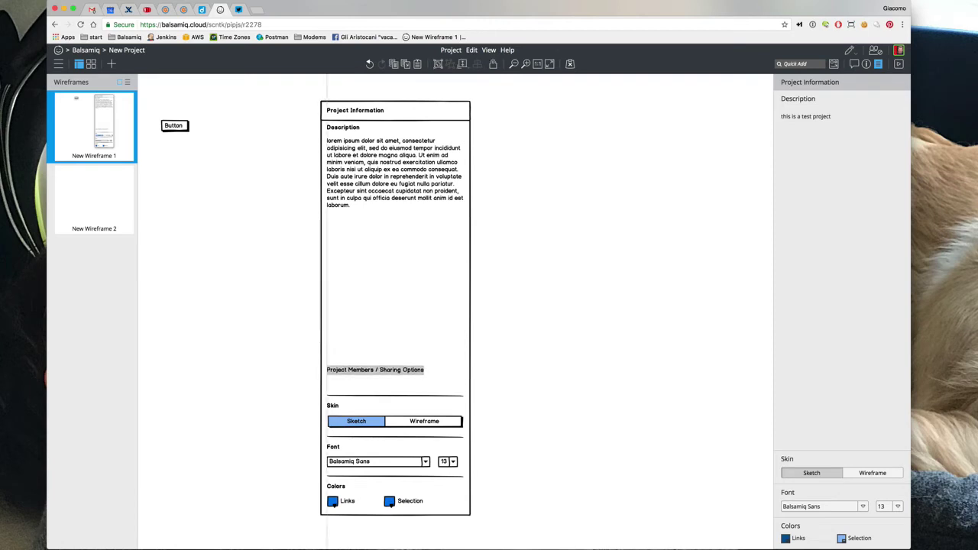
left_click(374, 369)
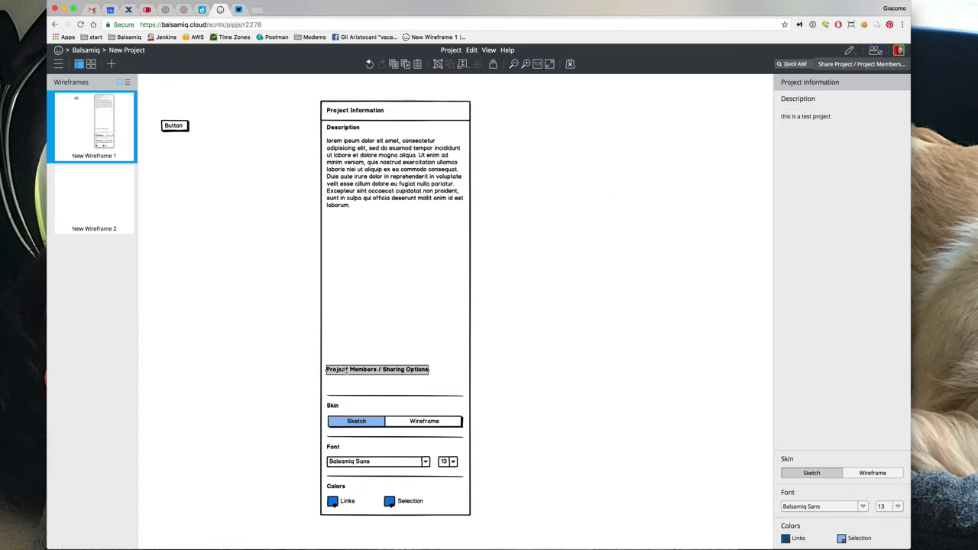
Review the project's sharing settings dialog as a reference for the new section, and close it
left_click(874, 51)
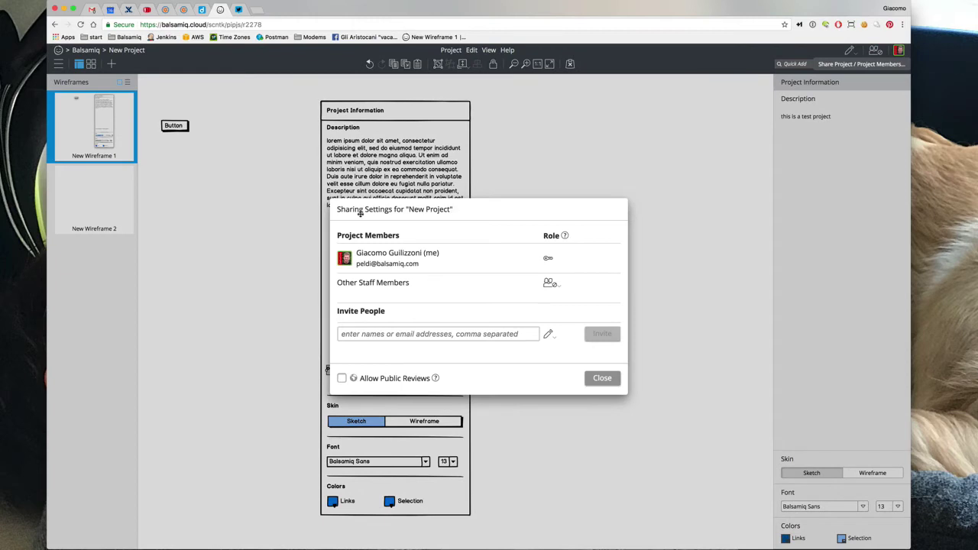
left_click(612, 379)
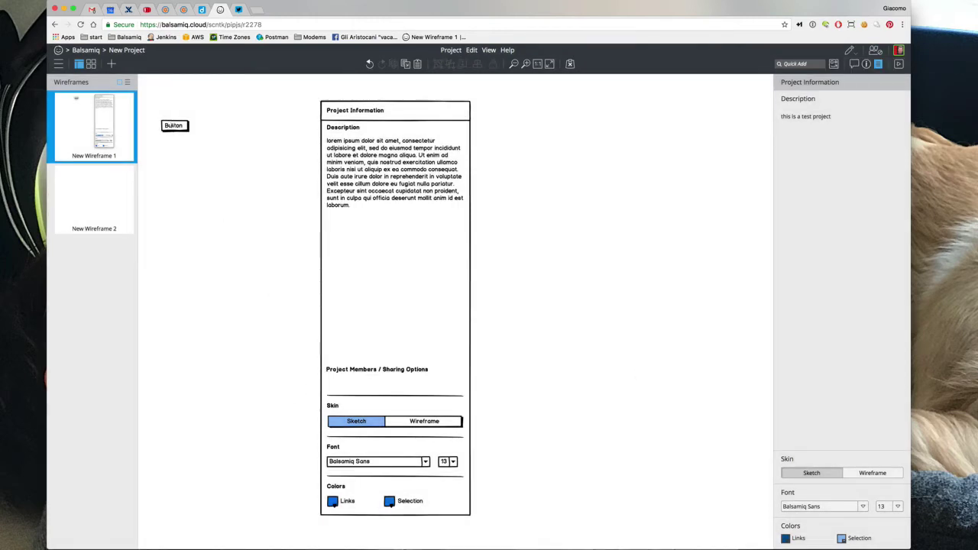
Move the new button to blank canvas beside the panel and give it the Users icon
left_click_drag(176, 127, 567, 303)
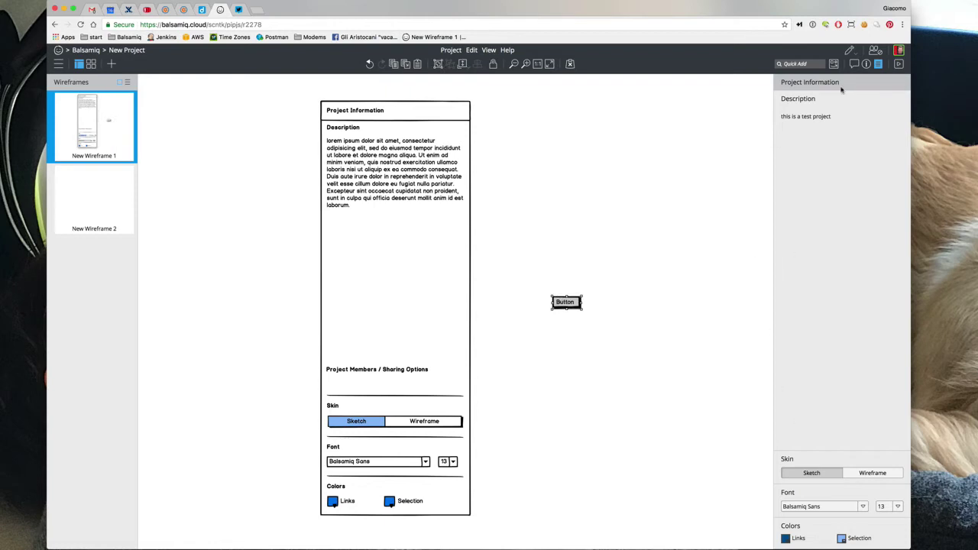
left_click(866, 63)
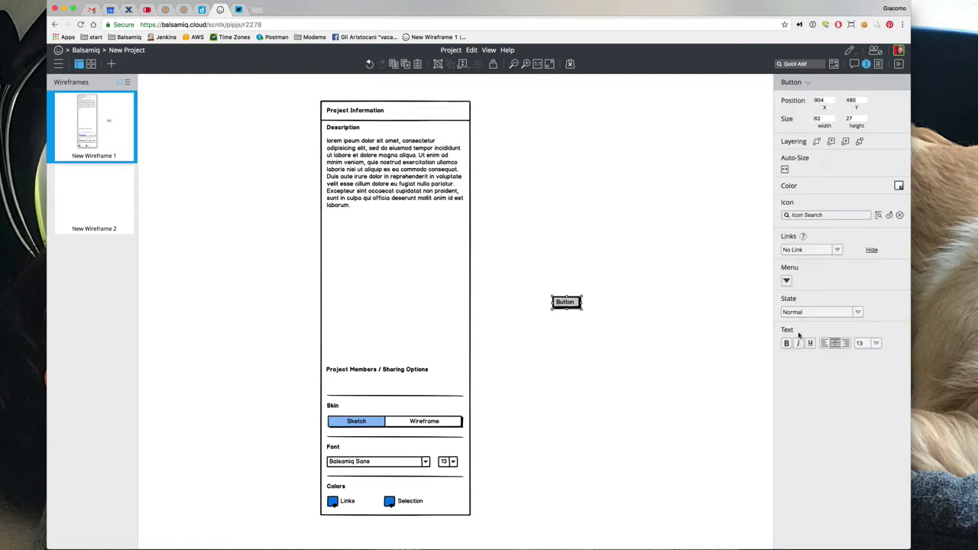
left_click(807, 214)
type("peop")
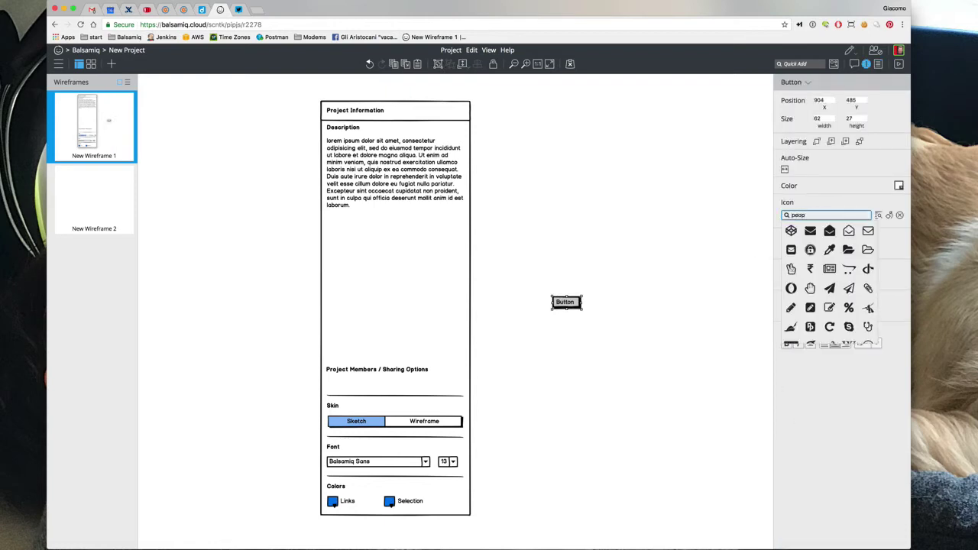
key("BackSpace")
key("BackSpace")
key("BackSpace")
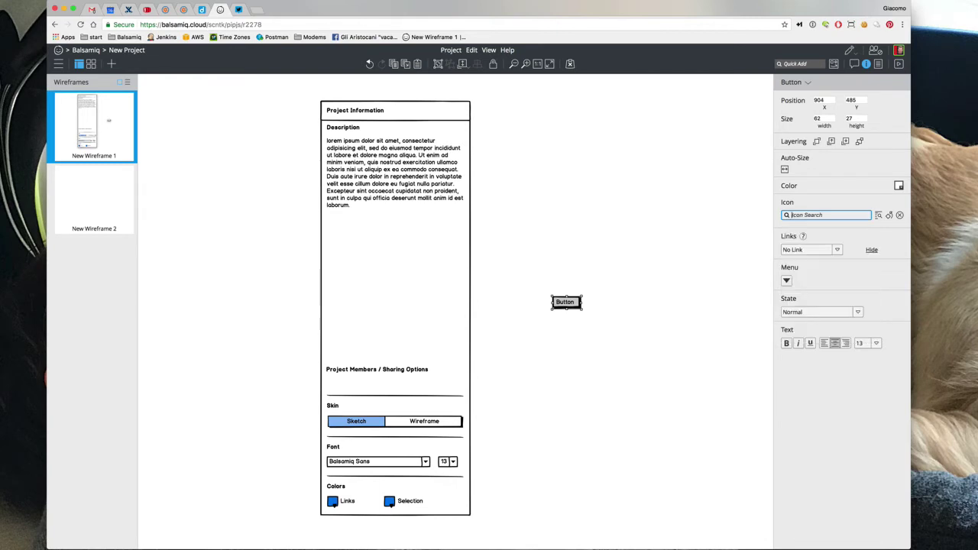
type("use")
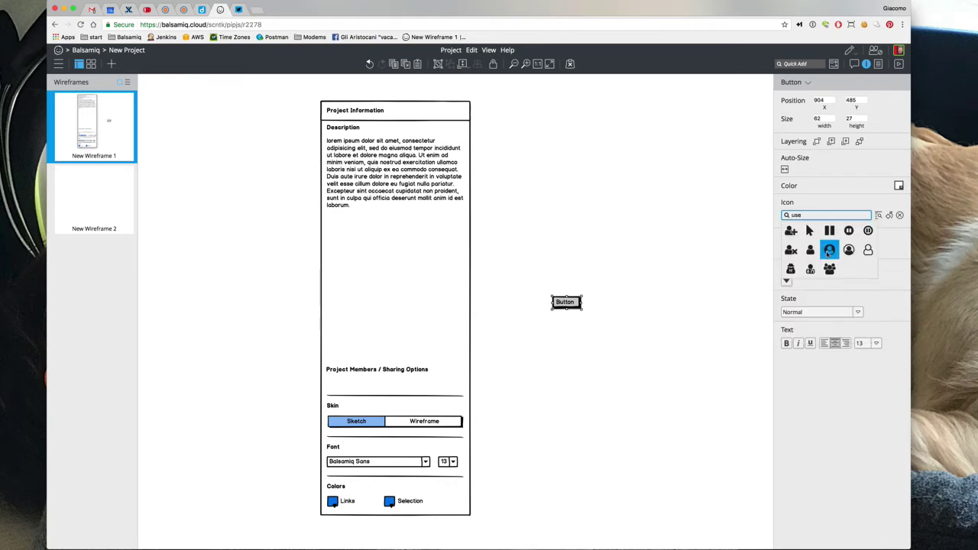
left_click(828, 268)
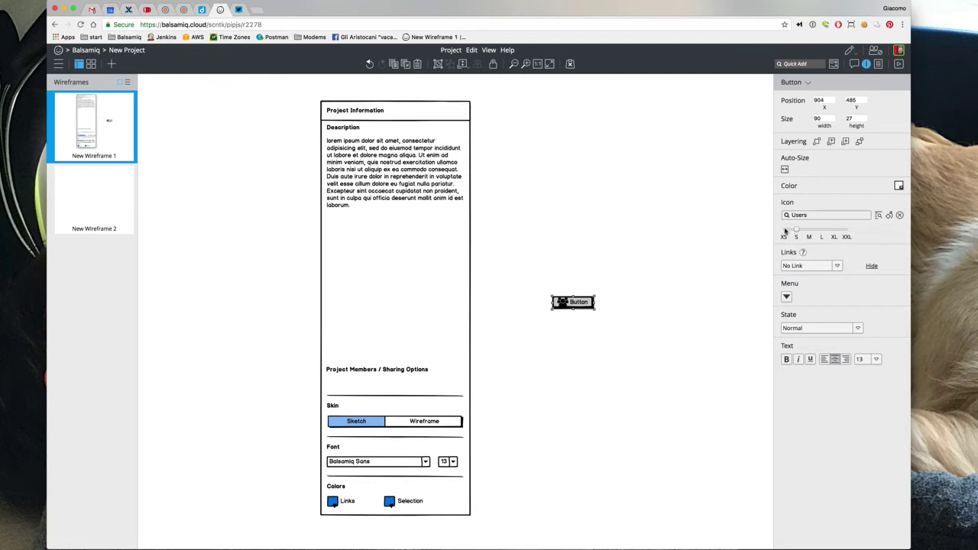
Fit the button under the Project Members label at 300 wide with an XS icon, and set its text to "Open Sharing Settings"
left_click_drag(565, 302, 464, 382)
key("Return")
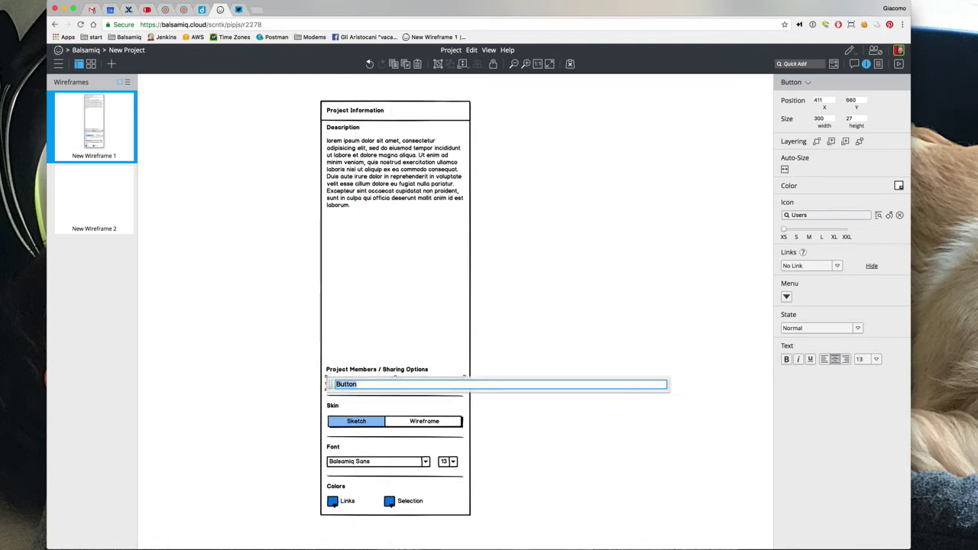
type("Open")
key("super+a")
key("Right")
type("Sharing Settings")
left_click(540, 364)
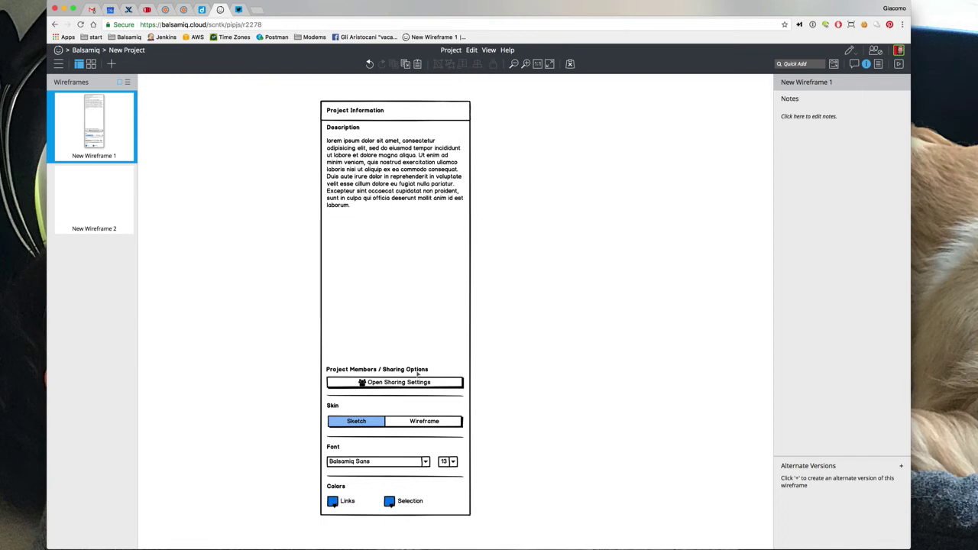
Add a Label, a Text Input and a Button control to the wireframe
key("slash")
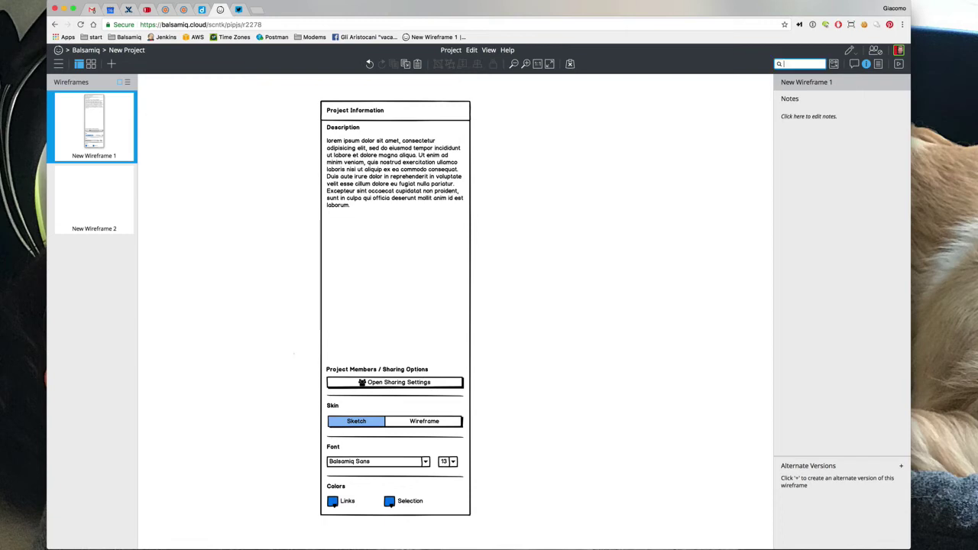
type("la")
key("Return")
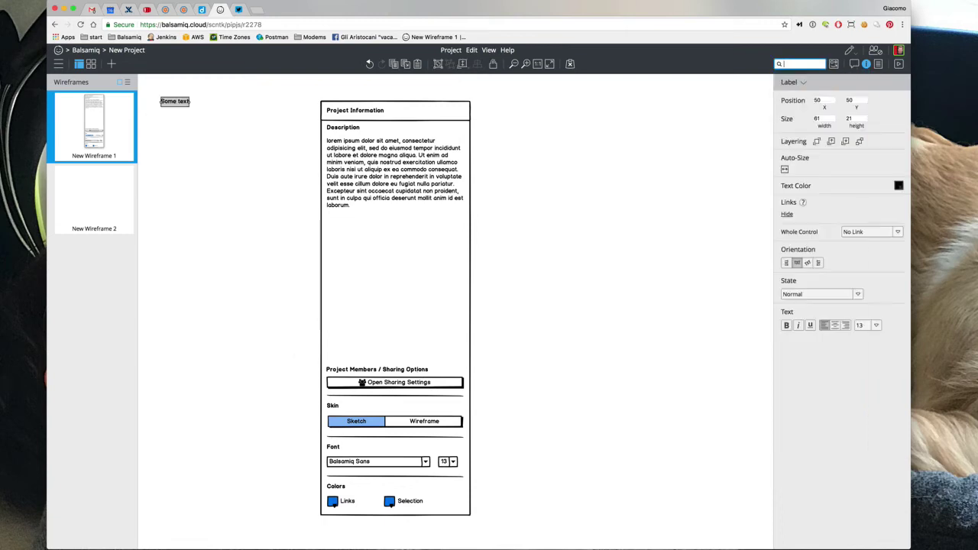
type("te")
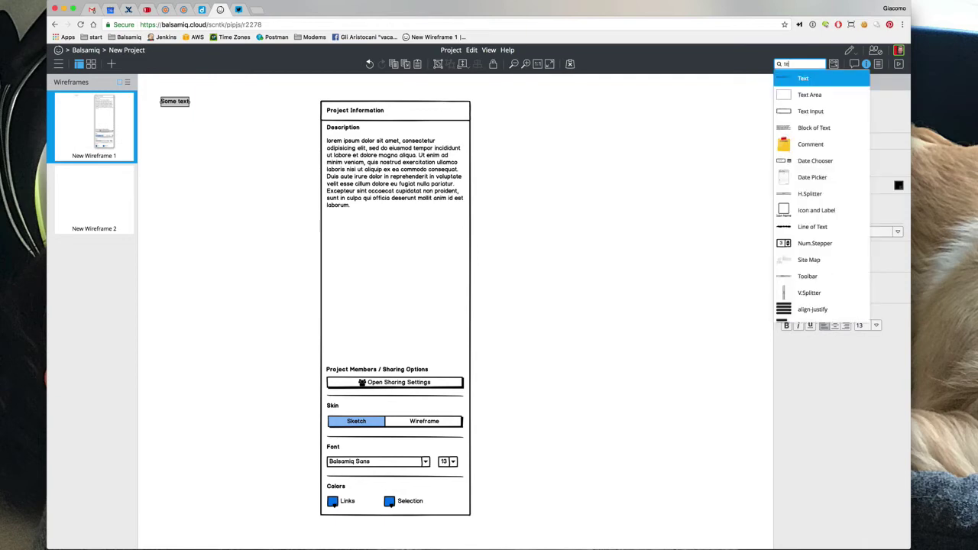
key("Down")
key("Down")
key("Return")
type("but")
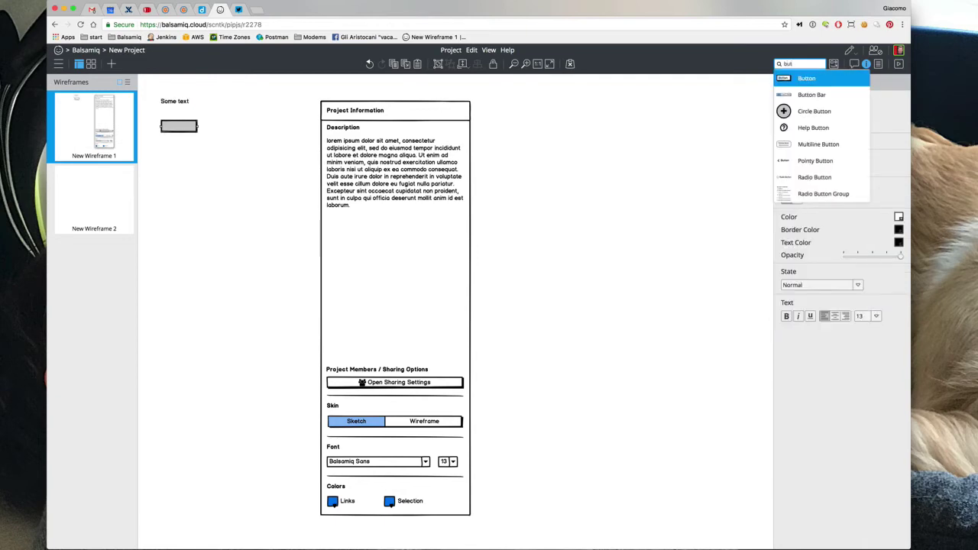
key("Return")
Set the new label's text to "Project URL" and make it bold
double_click(179, 100)
type("Pro")
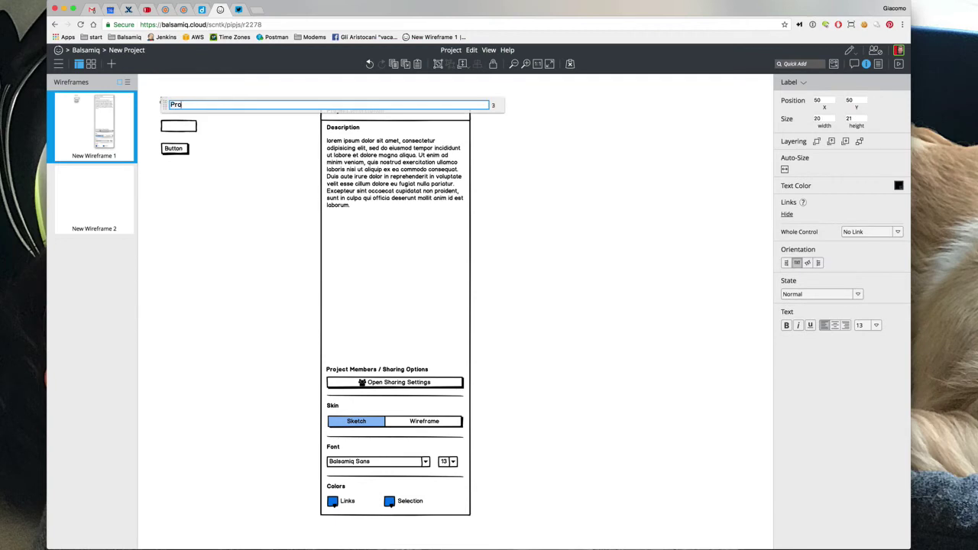
type("ject URL")
key("Return")
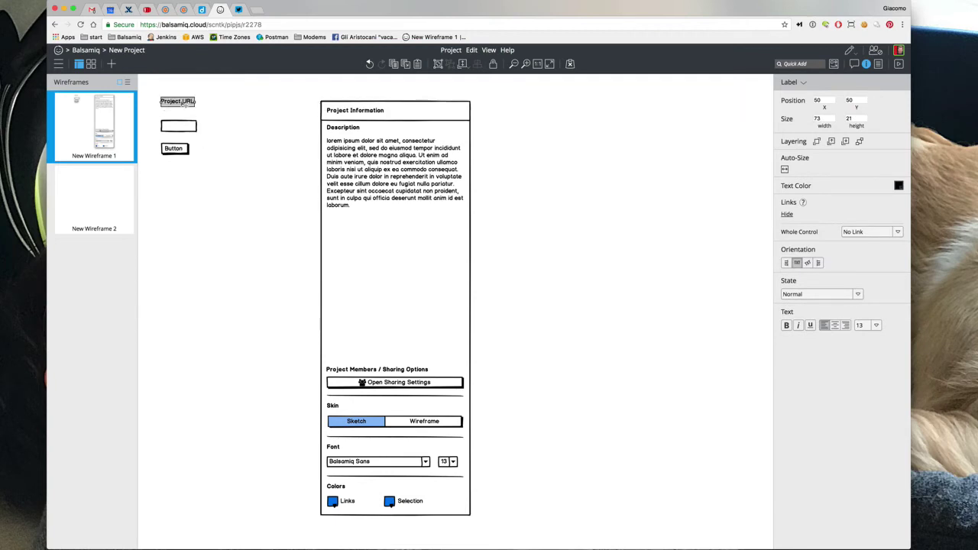
key("super+b")
left_click(177, 127)
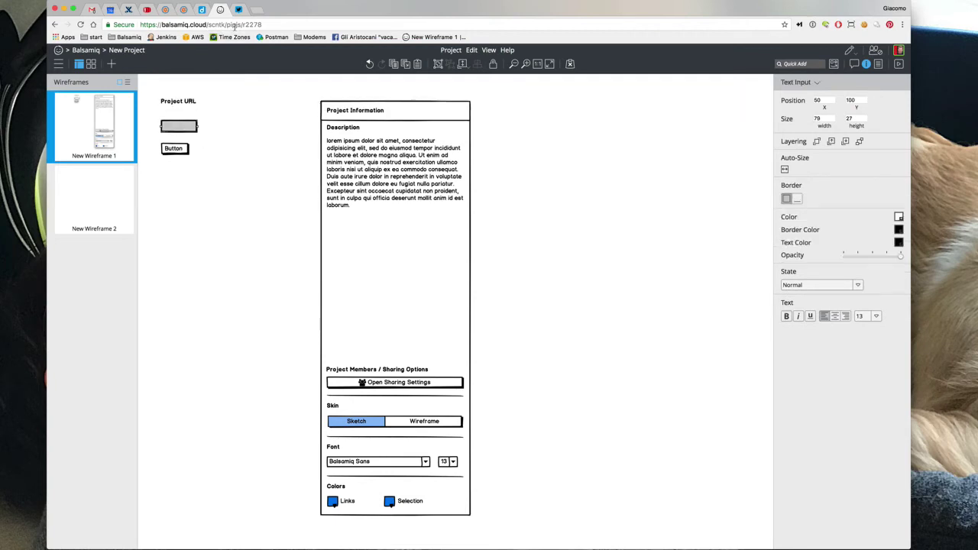
left_click_drag(239, 24, 128, 9)
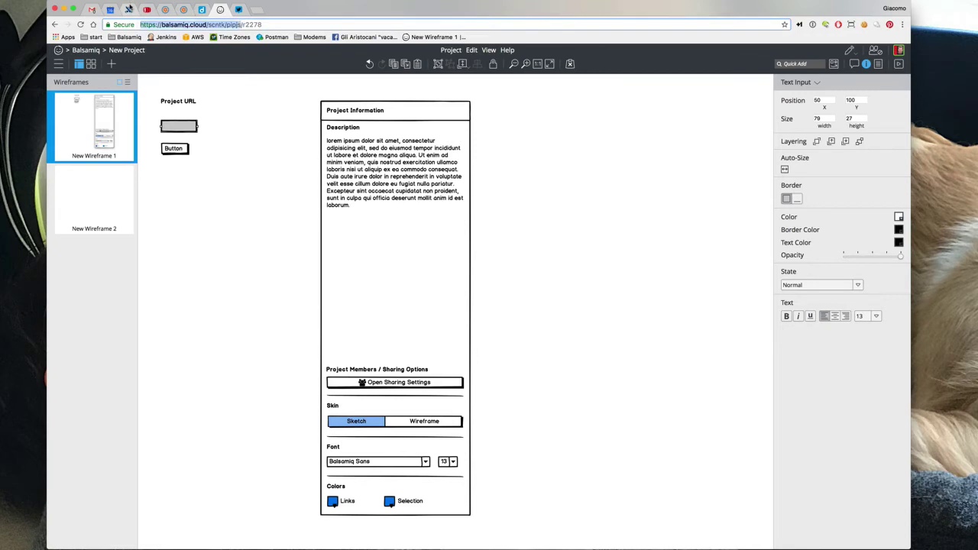
key("ctrl+c")
left_click(178, 127)
double_click(178, 126)
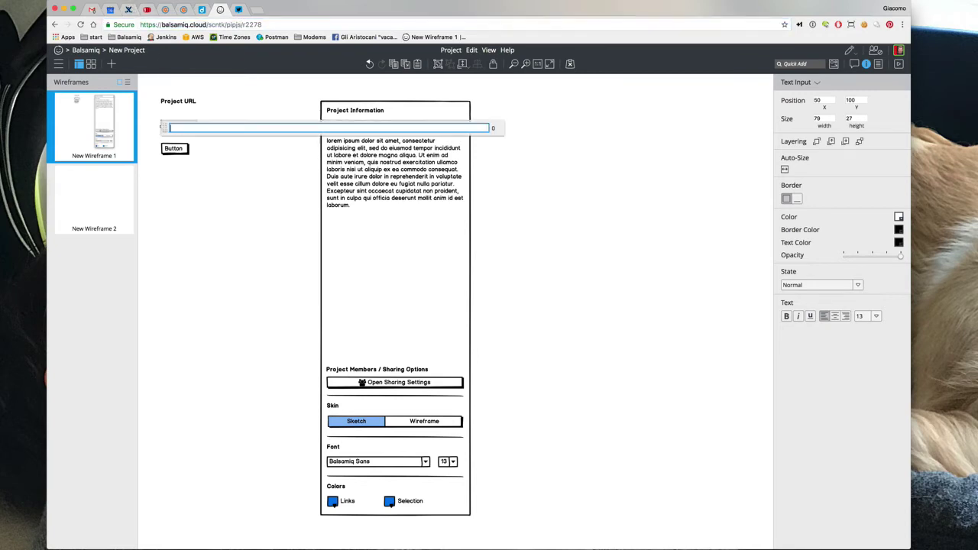
key("ctrl+v")
left_click(205, 208)
Set the new button's text to "Copy"
double_click(176, 150)
type("Copy")
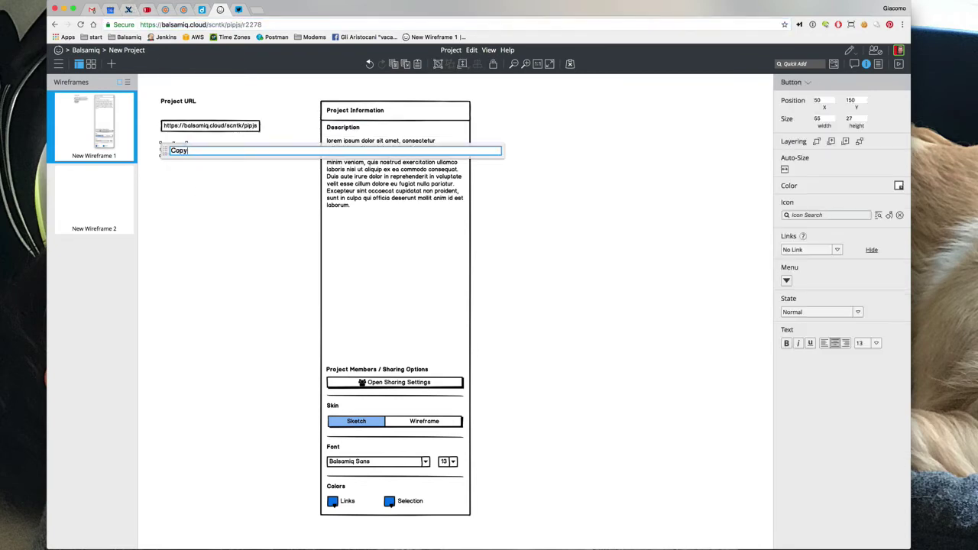
left_click(188, 180)
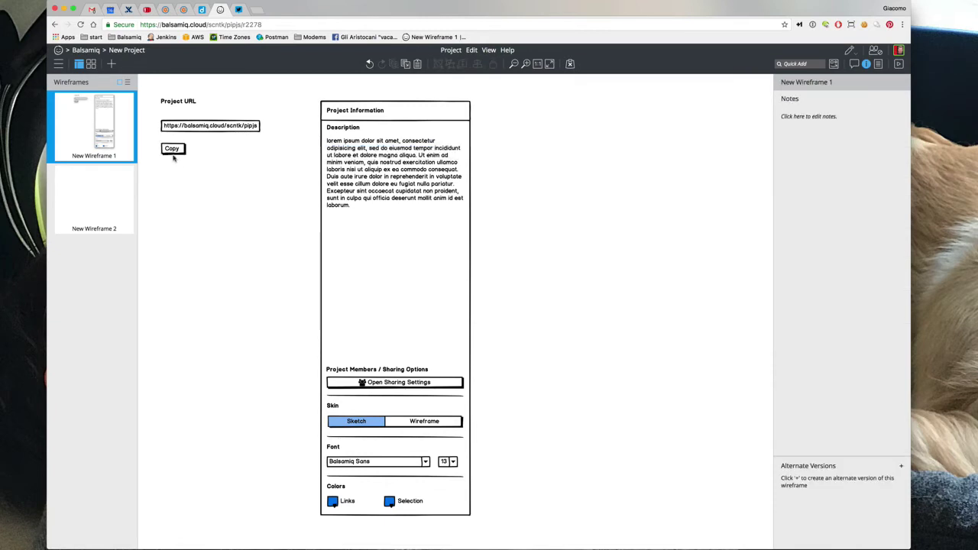
Arrange the Project URL section above Project Members: the URL input 238 wide beside the Copy button, with the Project URL label over them
left_click_drag(176, 152, 448, 354)
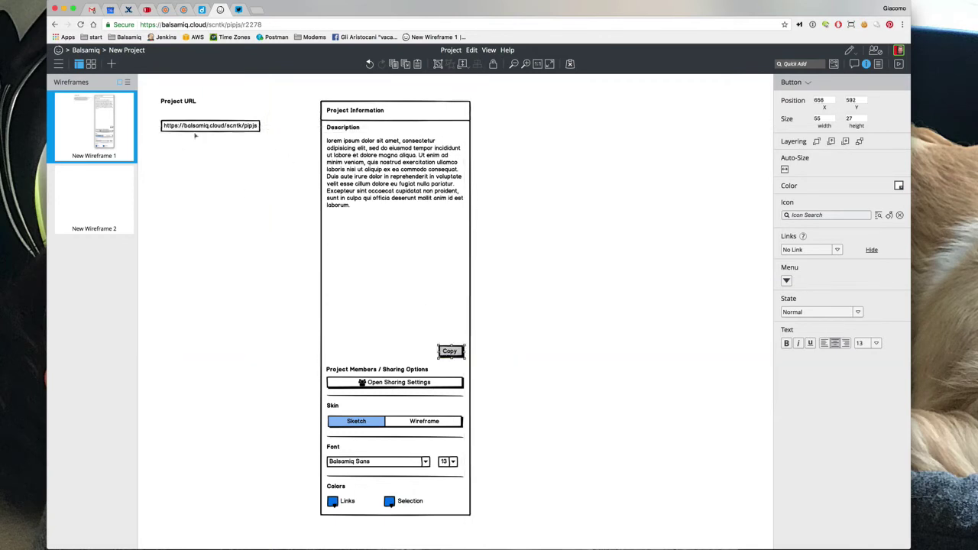
left_click_drag(195, 135, 363, 359)
left_click_drag(425, 352, 437, 353)
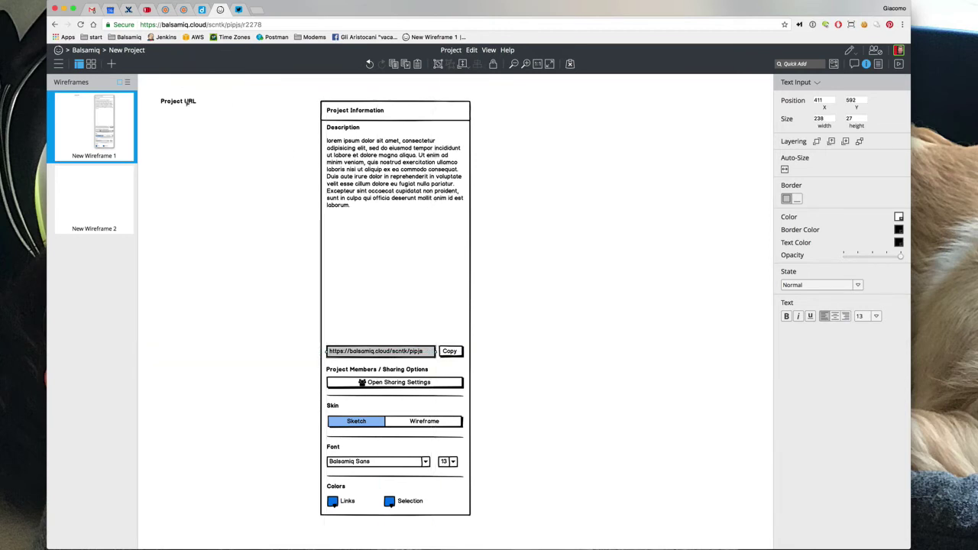
left_click_drag(186, 103, 354, 340)
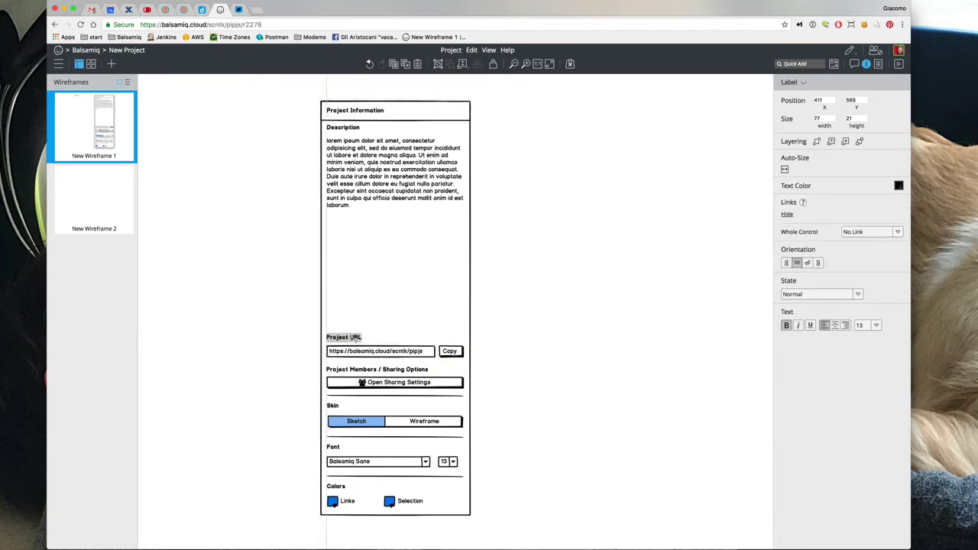
left_click(289, 334)
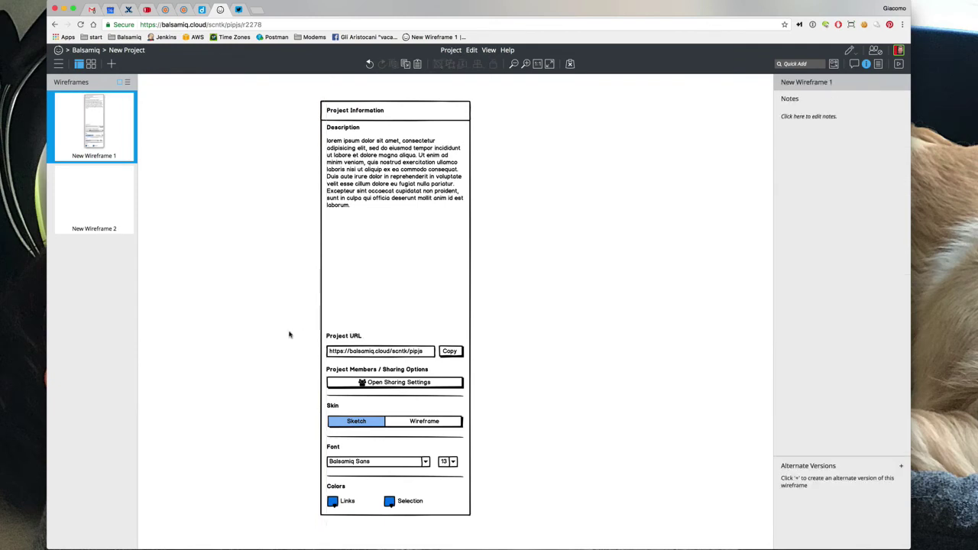
Duplicate the Skin section's divider line and place copies above the Project URL and Project Members / Sharing Options sections
key("super+slash")
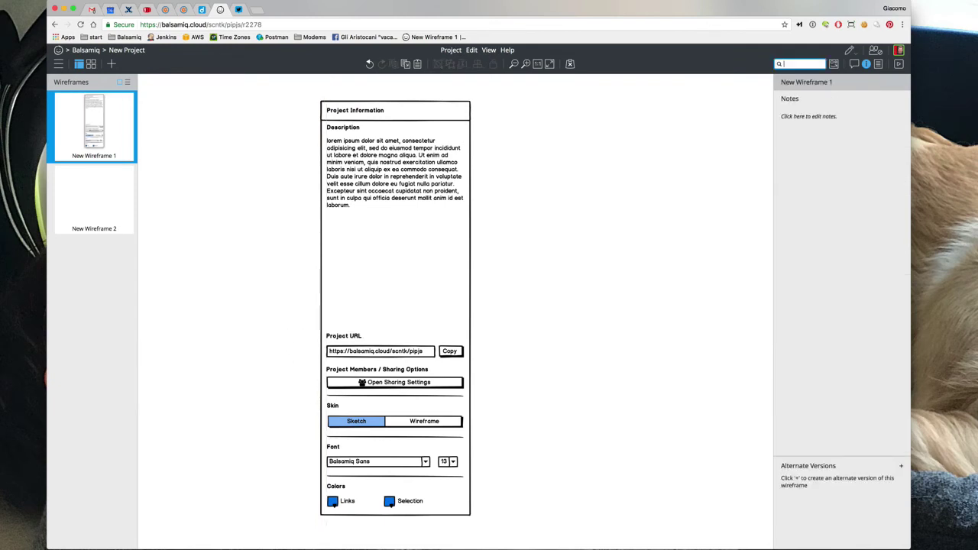
left_click(333, 396)
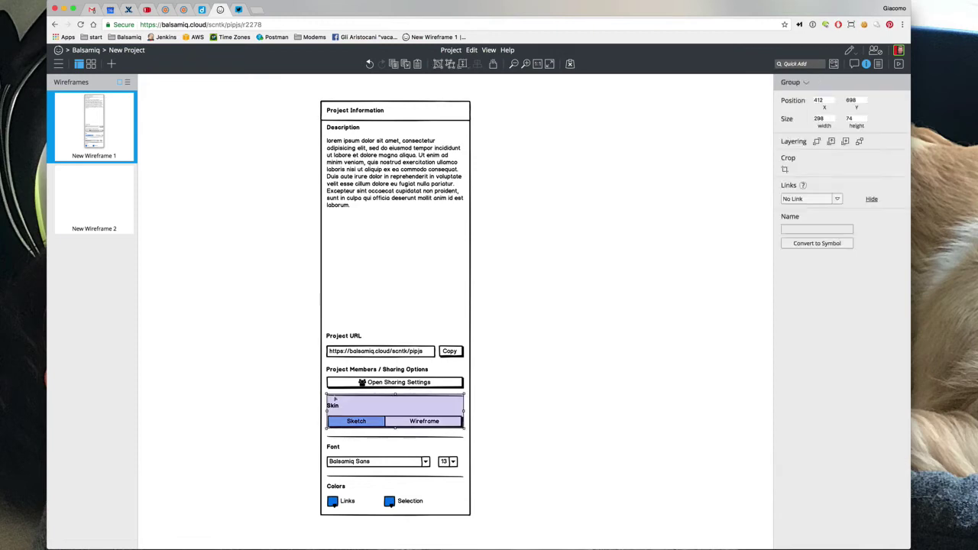
double_click(336, 396)
left_click(339, 397)
left_click(296, 379)
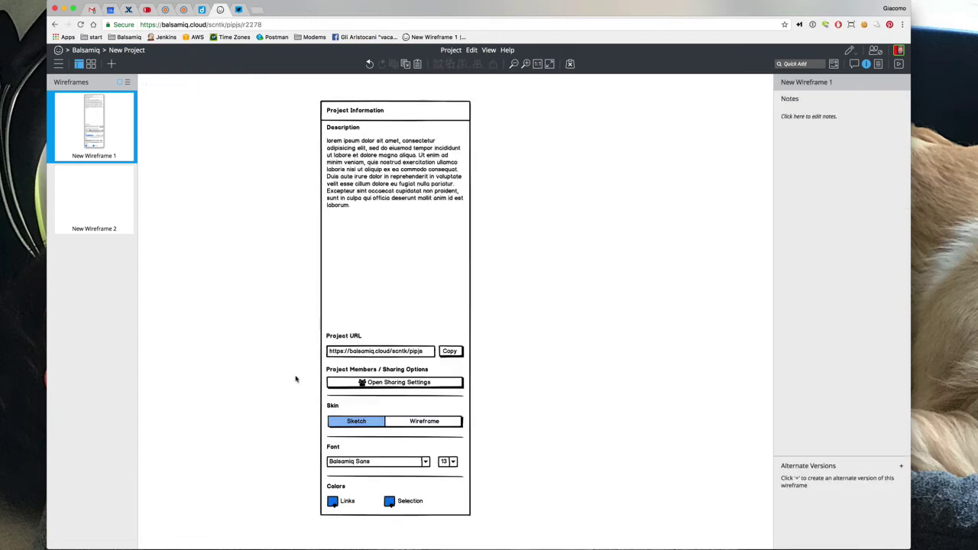
left_click(351, 396)
left_click_drag(351, 397, 493, 362)
Nudge the Project URL label, URL input and Copy button up together, closer to the divider above them
key("Up")
key("Up")
key("Up")
key("Up")
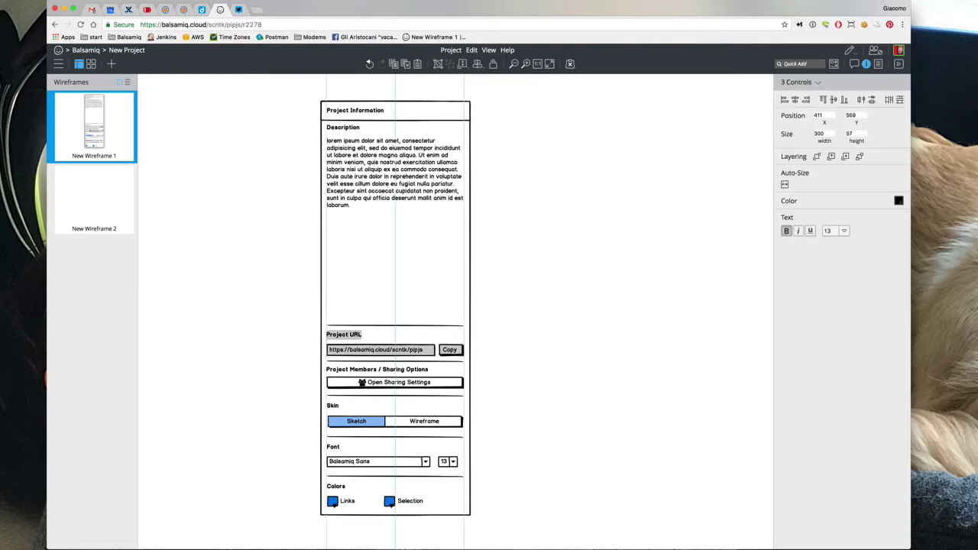
left_click(266, 284)
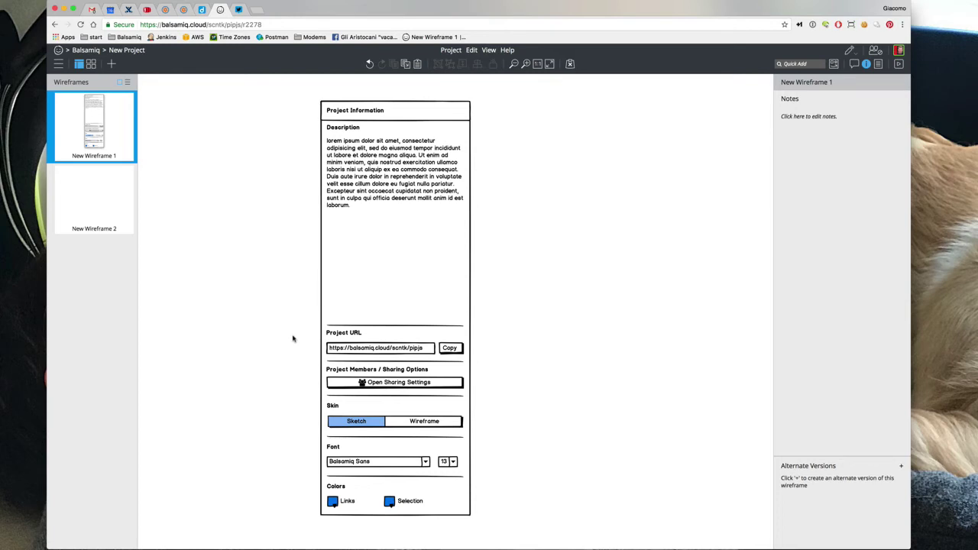
left_click(347, 351)
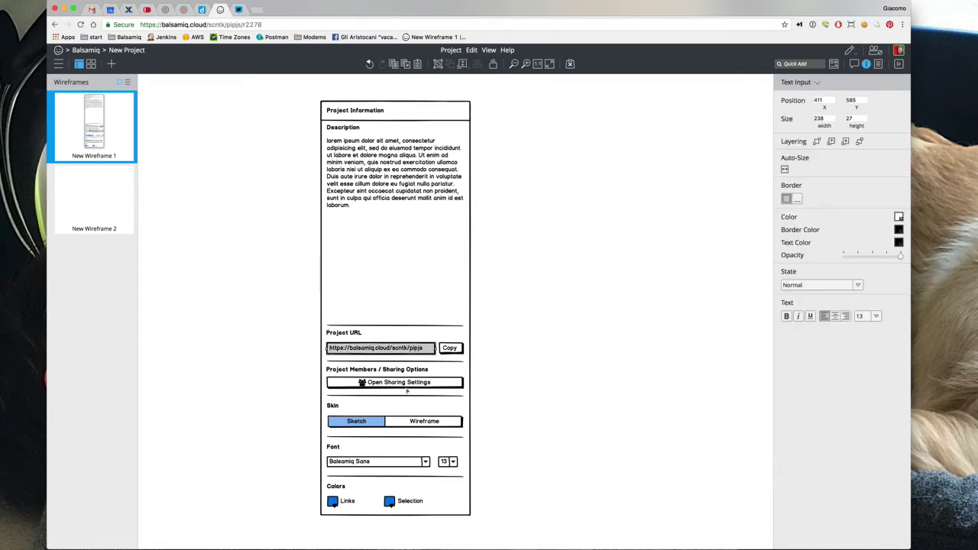
Set the Open Sharing Settings button's text to "Share Project / Project Members...", matching the wording of the editor's own sharing command
left_click(407, 389)
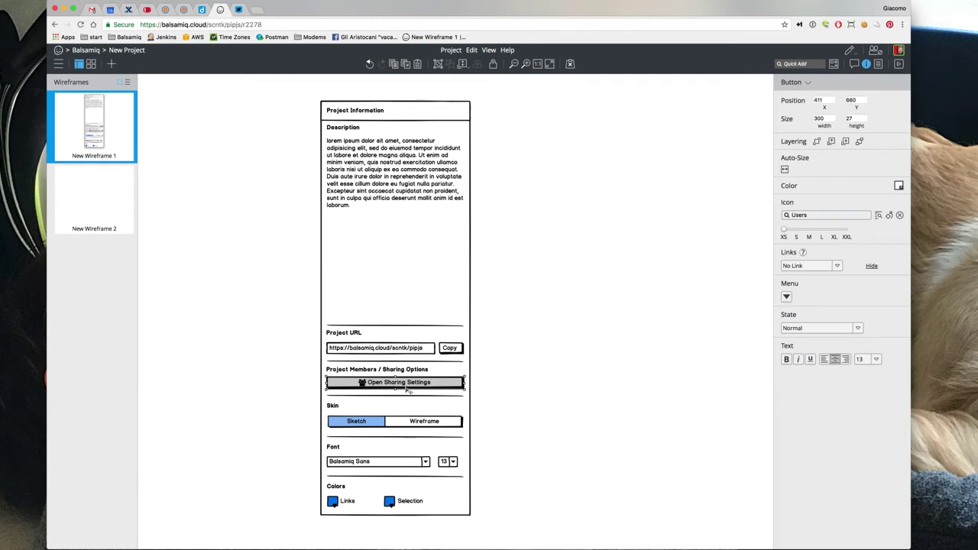
double_click(407, 388)
type("Project")
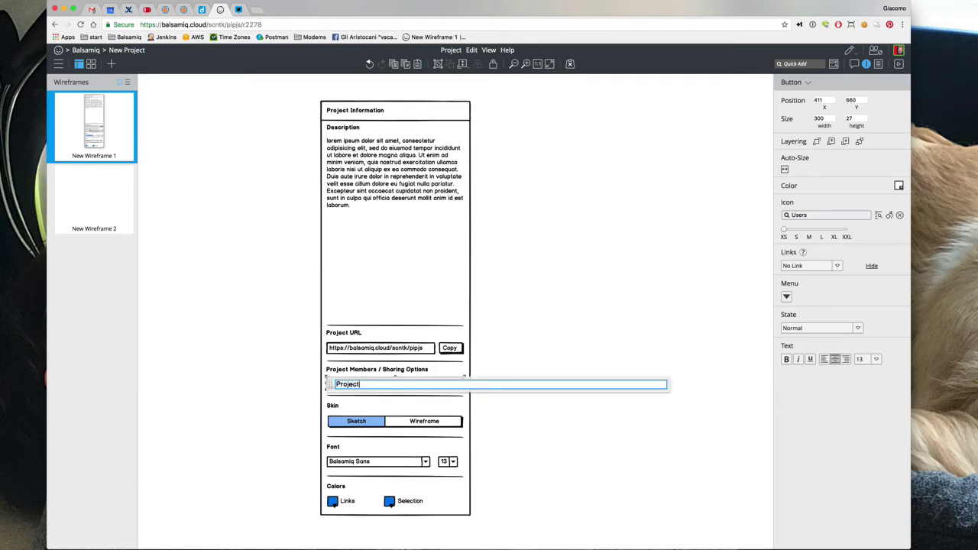
type(" Members / Sharin")
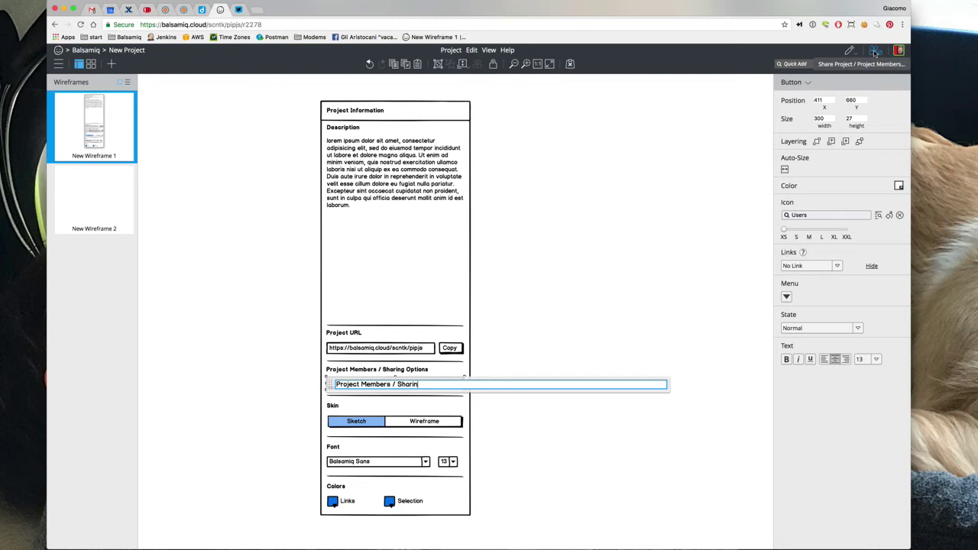
key("super+a")
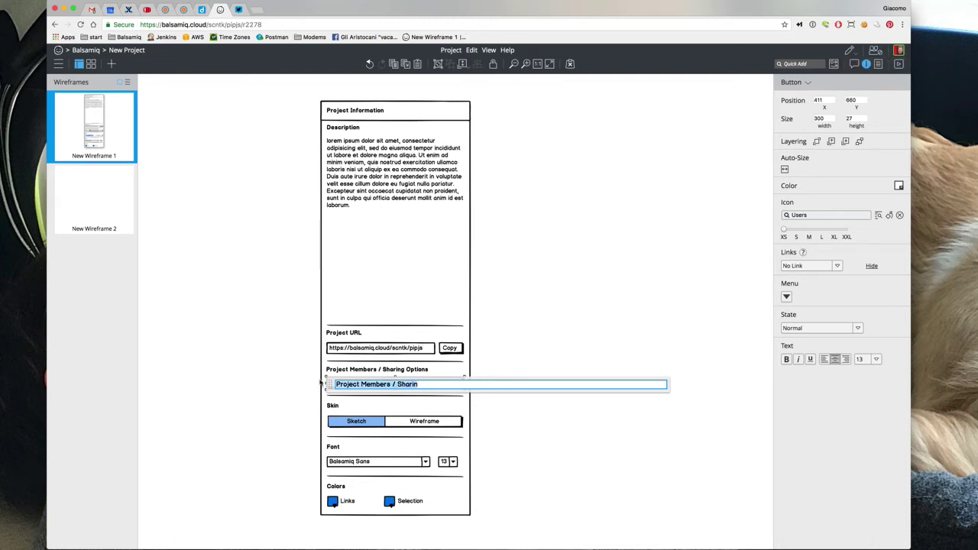
type("Share Project / Proj")
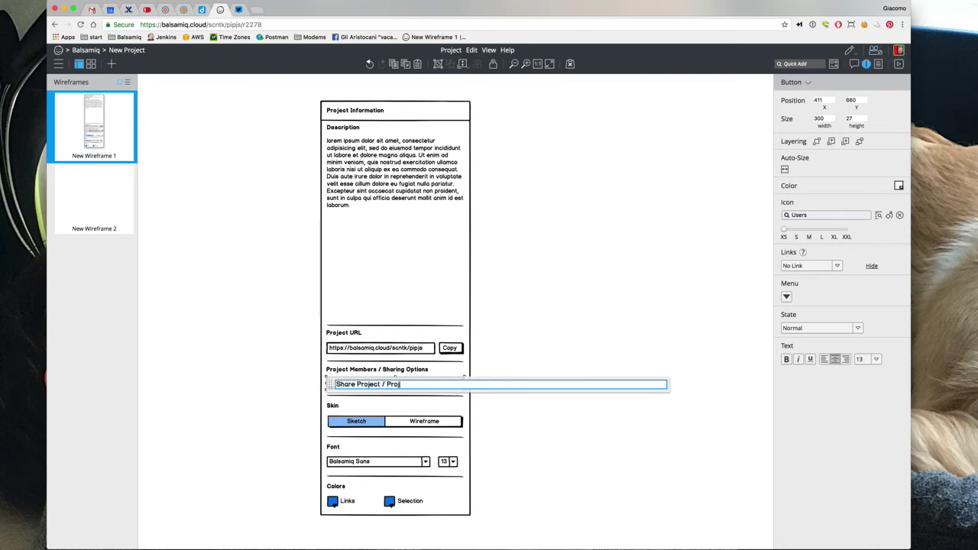
type("ect Members...")
left_click(280, 361)
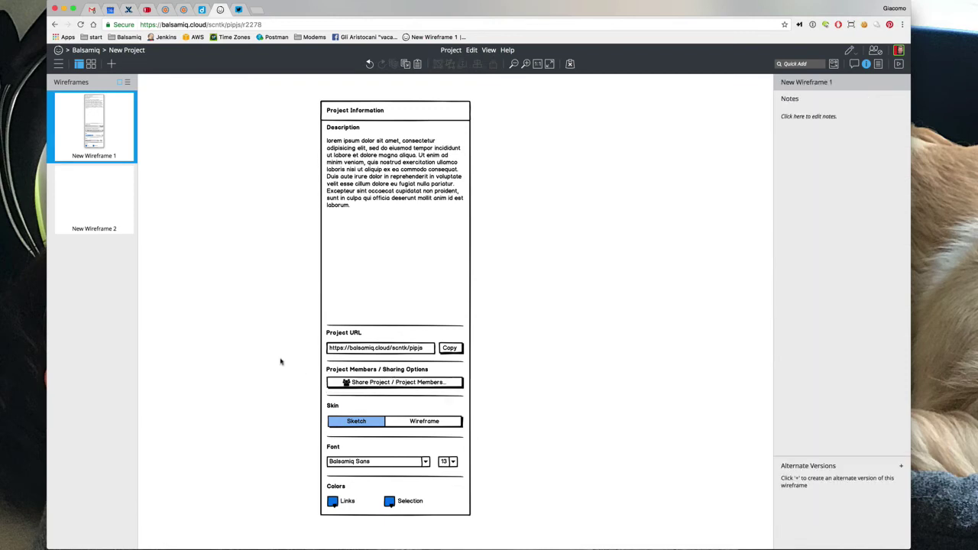
Try deleting the Project Members / Sharing Options label and rewording the Project URL label
left_click(361, 372)
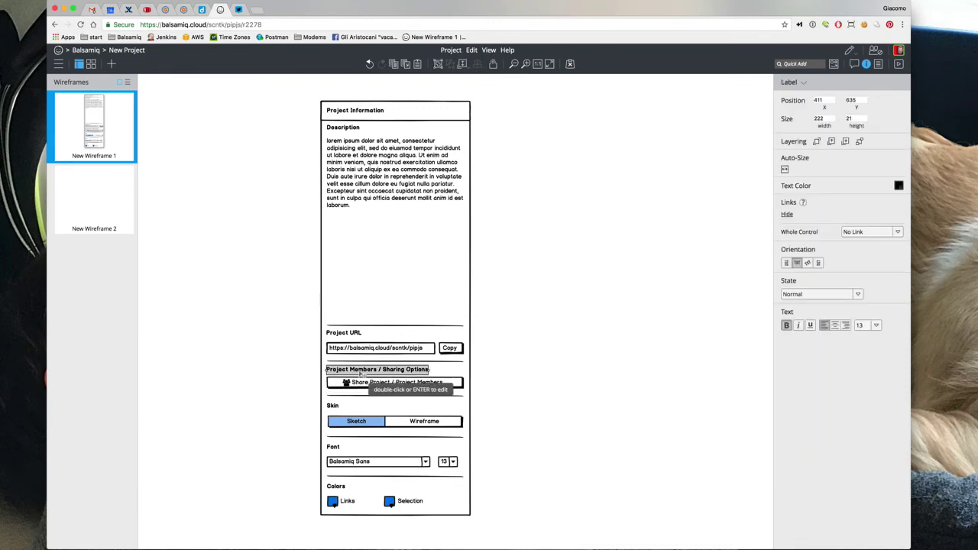
key("Delete")
left_click(346, 333)
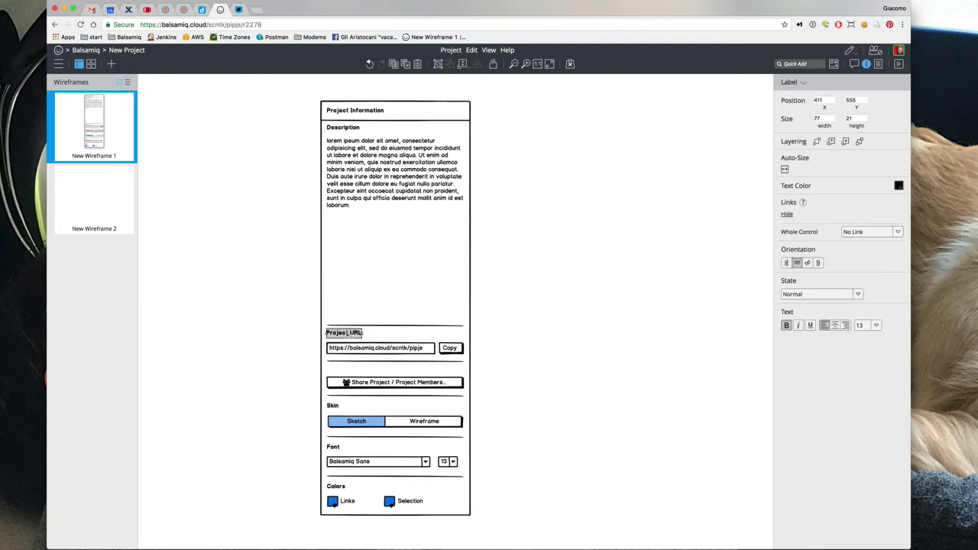
double_click(346, 333)
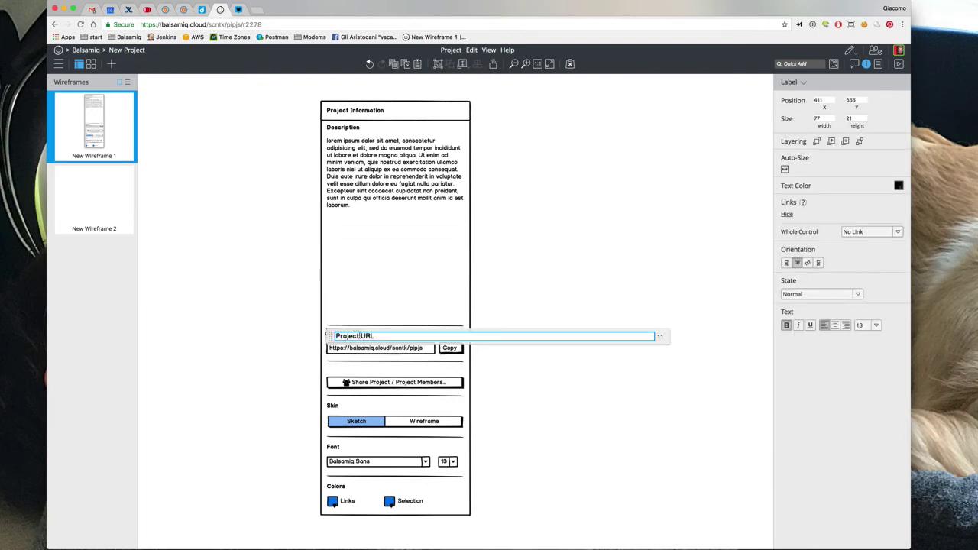
left_click_drag(376, 336, 330, 338)
type("SS")
key("Escape")
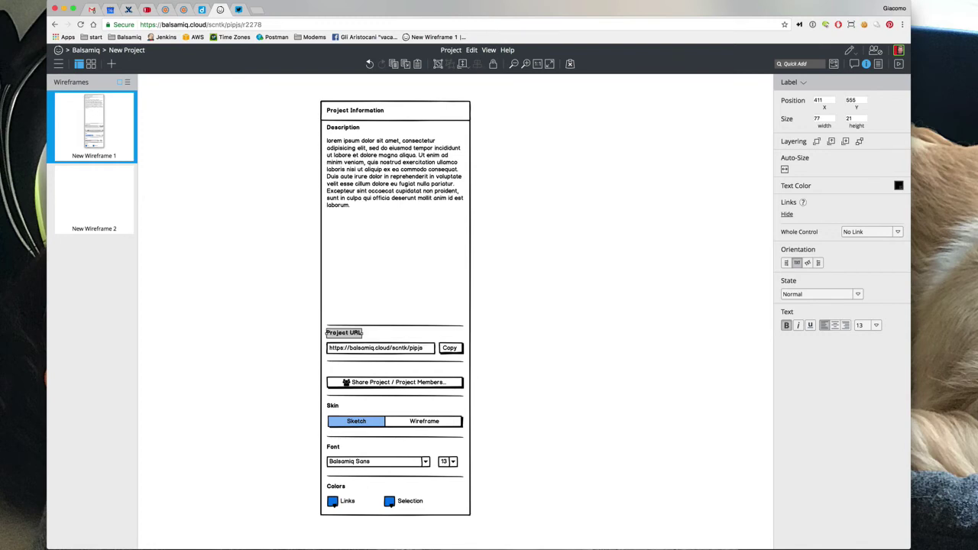
type("Project Members / Sharing Options")
left_click(295, 365)
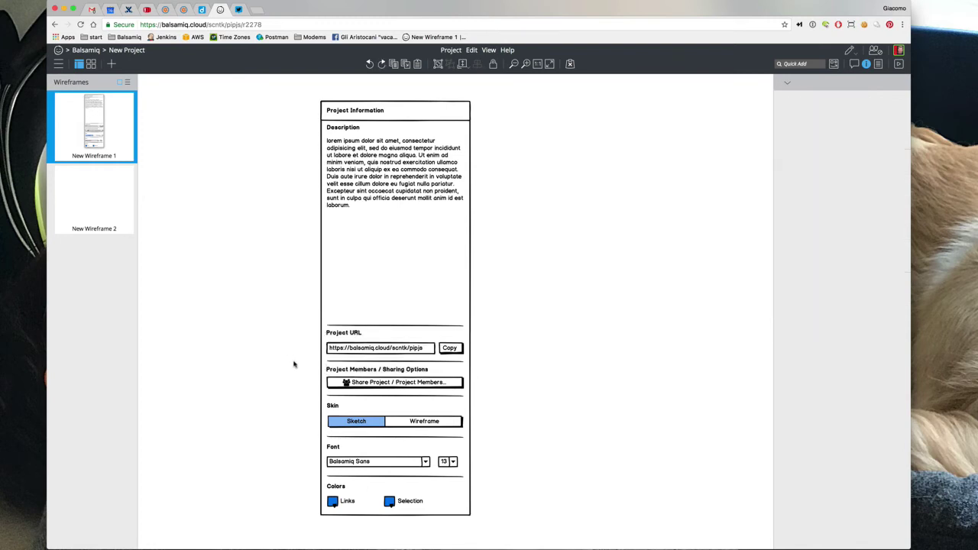
Set the text of the button under Project Members / Sharing Options to "Open Project Sharing Settings"
double_click(365, 385)
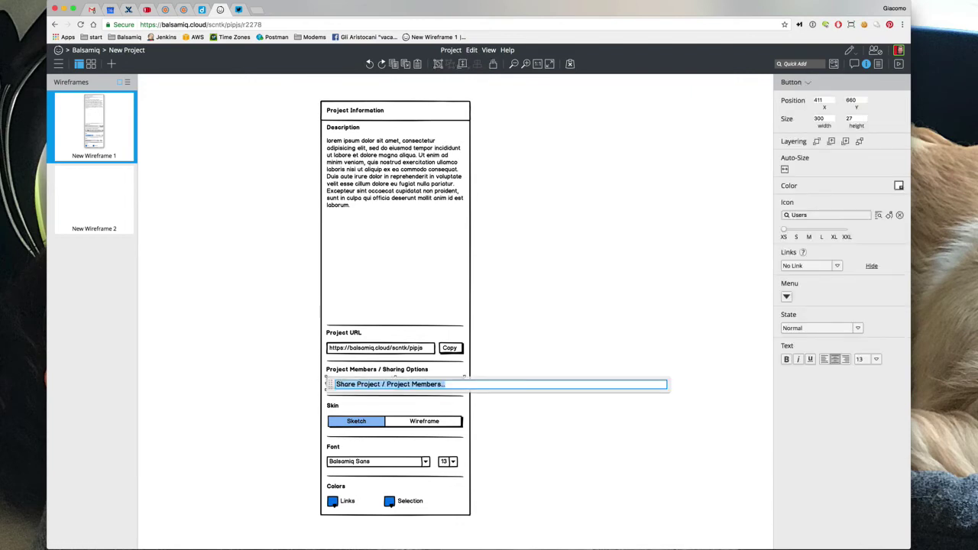
type("Open Sh")
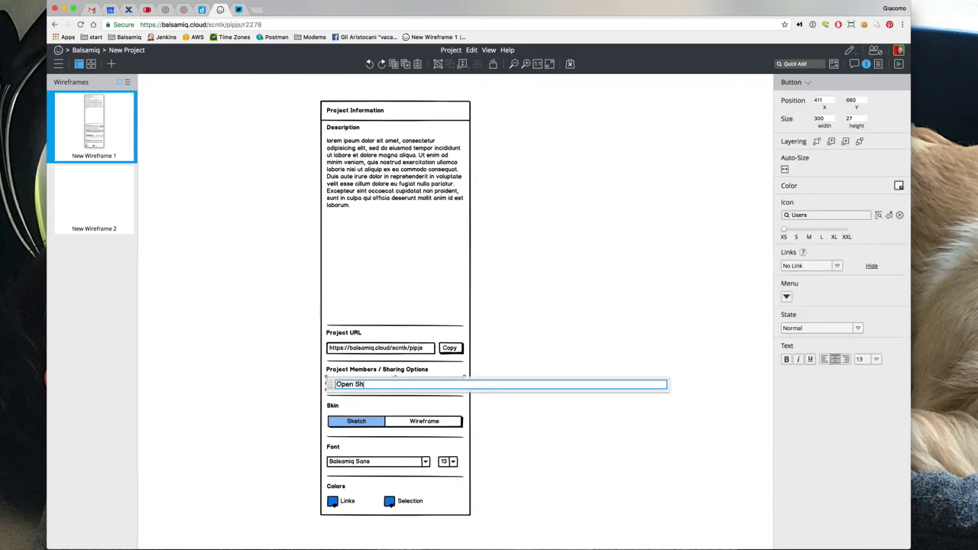
type("aring Settings")
type("Project")
left_click(295, 377)
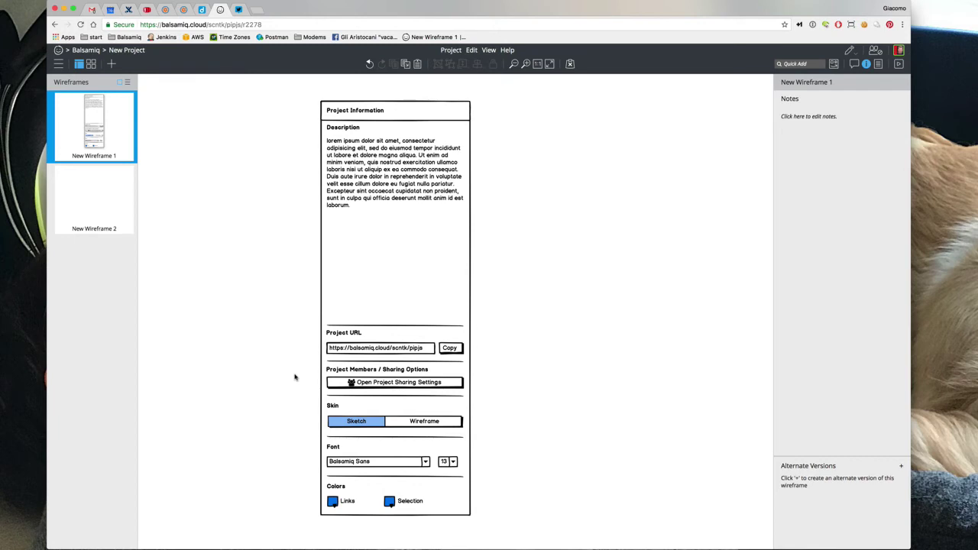
Examine the project's actual sharing settings, switching Allow Public Reviews on and back off before closing them
left_click_drag(302, 316, 516, 394)
left_click(537, 394)
left_click(876, 50)
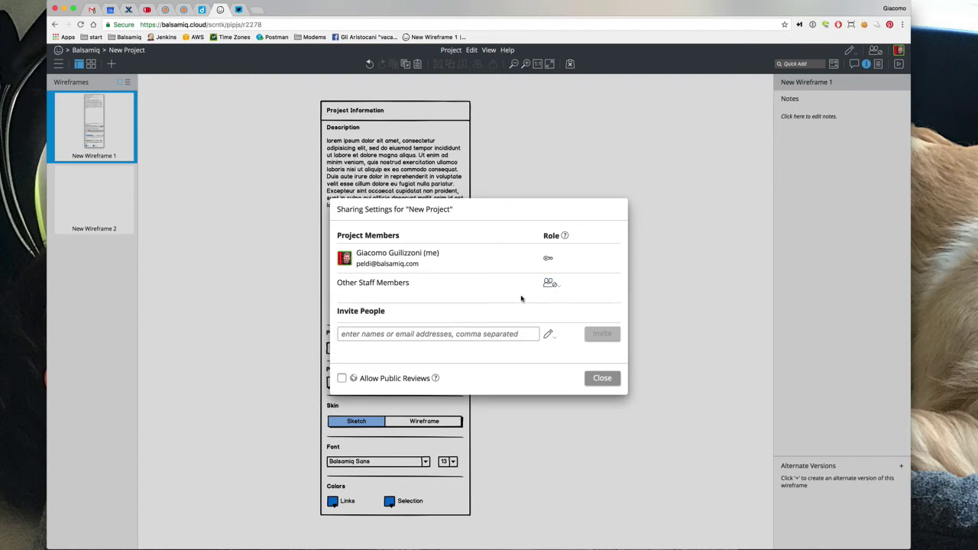
left_click(594, 379)
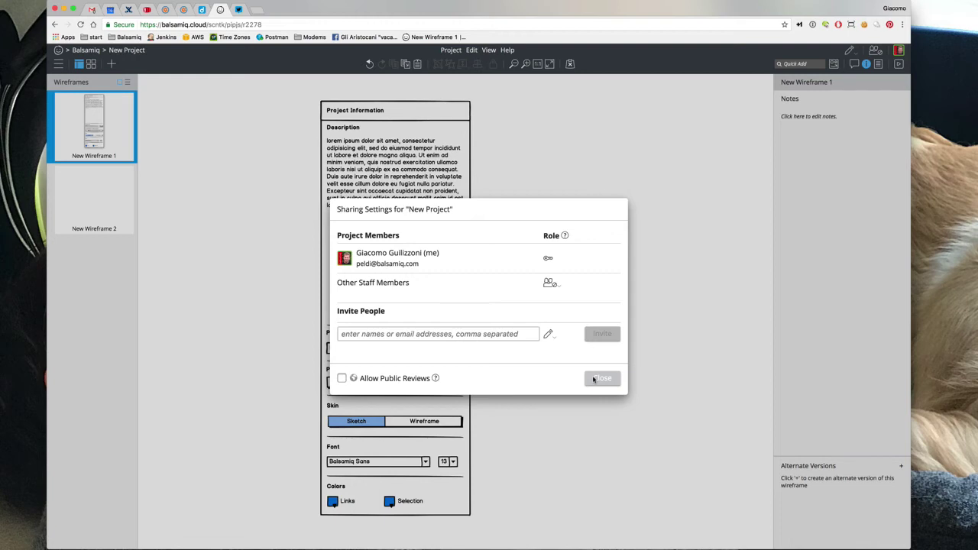
left_click(418, 381)
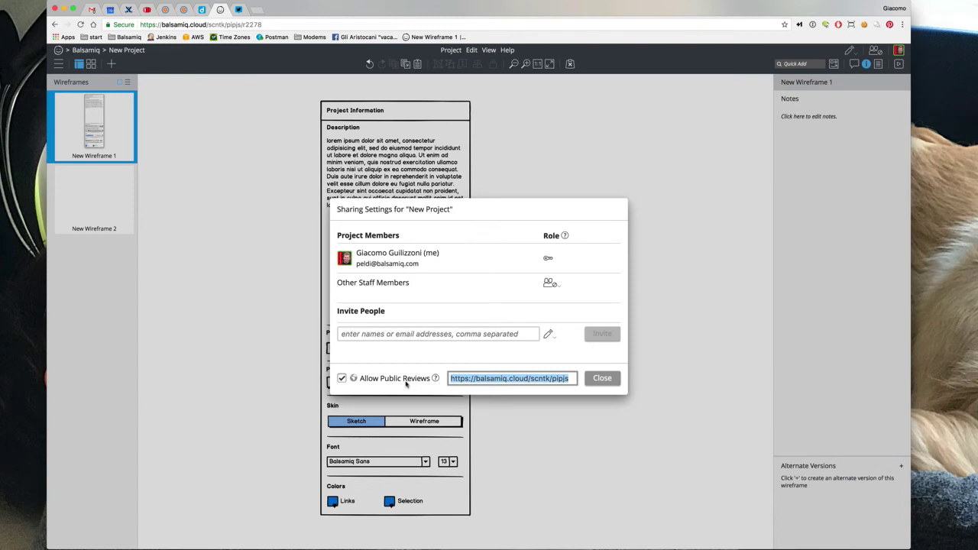
left_click(397, 378)
left_click(598, 378)
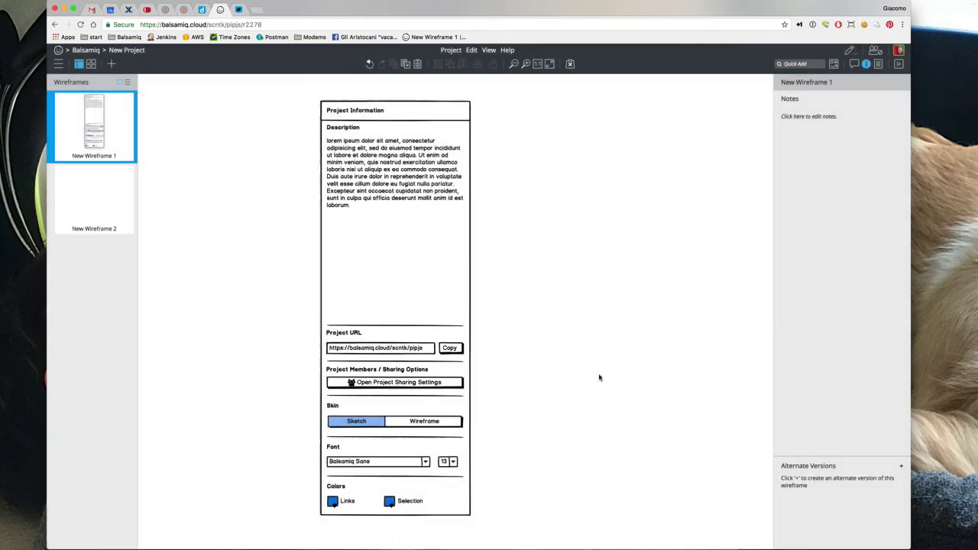
left_click(397, 383)
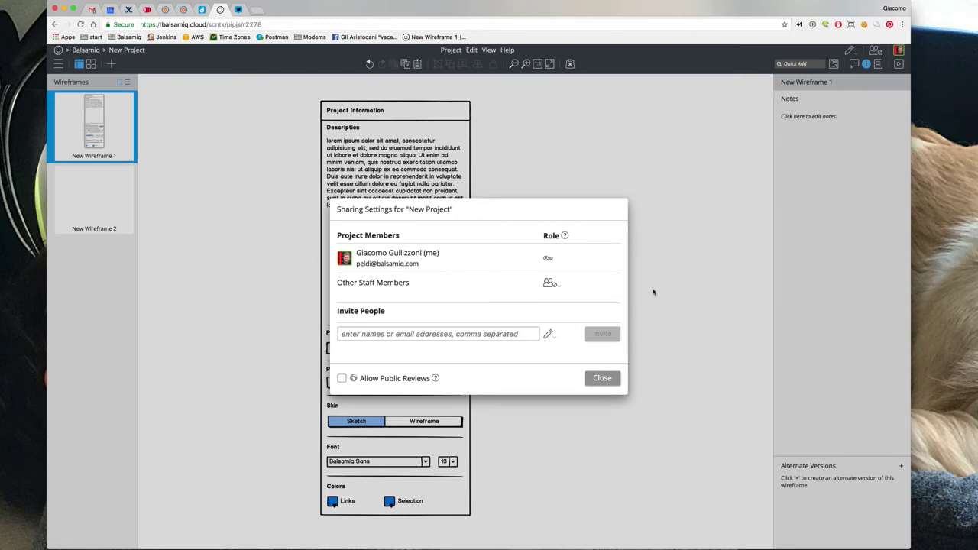
left_click(604, 382)
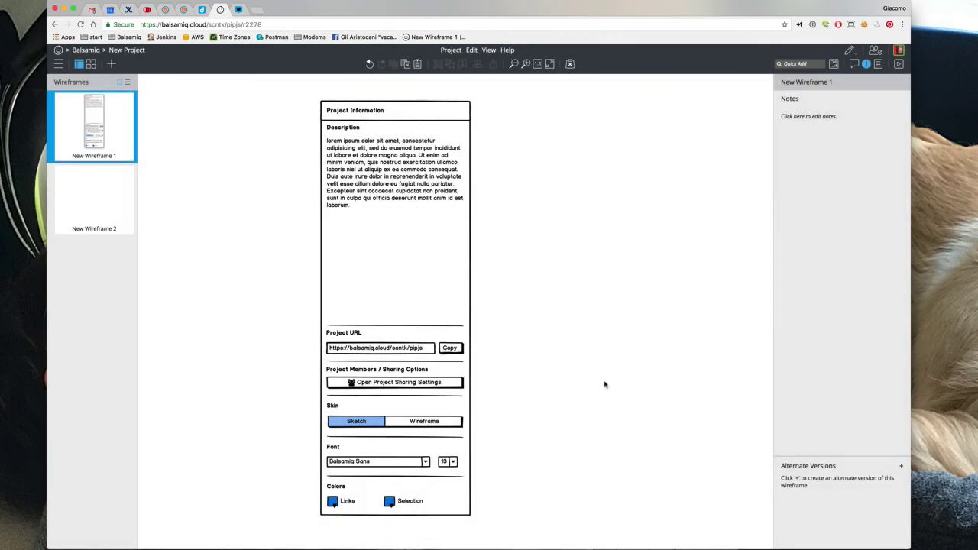
Compare the wireframed Project URL and the browser's address with the public review link in the sharing settings, leaving public reviews off
left_click(418, 388)
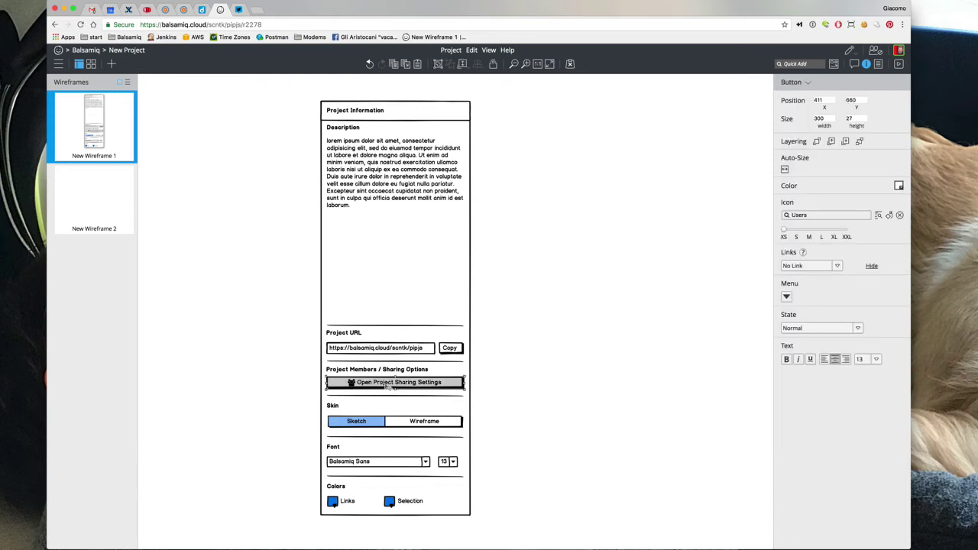
left_click(260, 317)
left_click(348, 349)
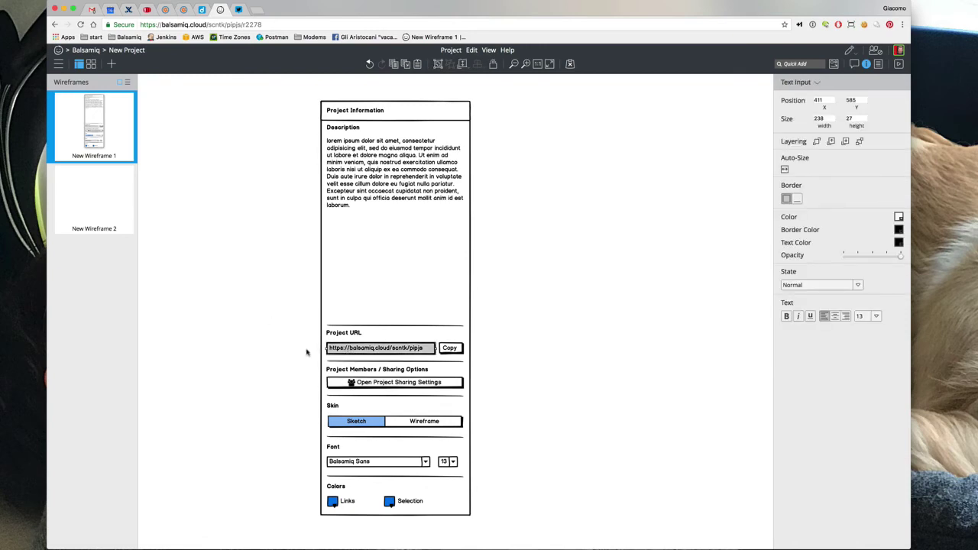
left_click(224, 25)
left_click(629, 244)
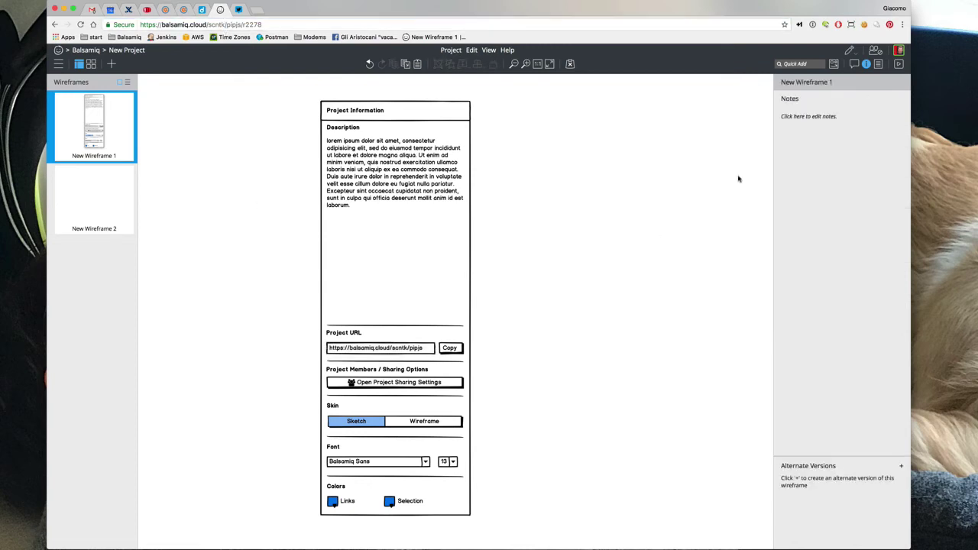
left_click(872, 50)
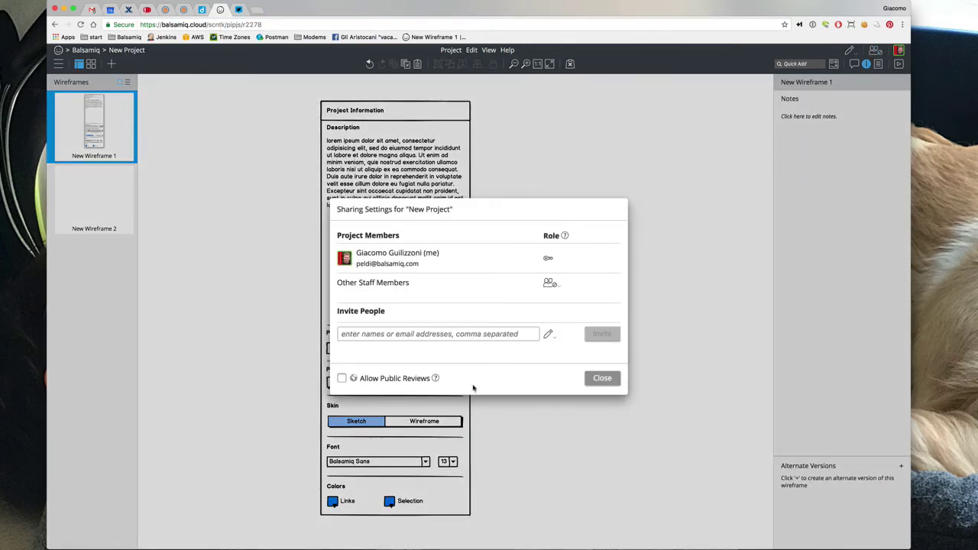
left_click(385, 378)
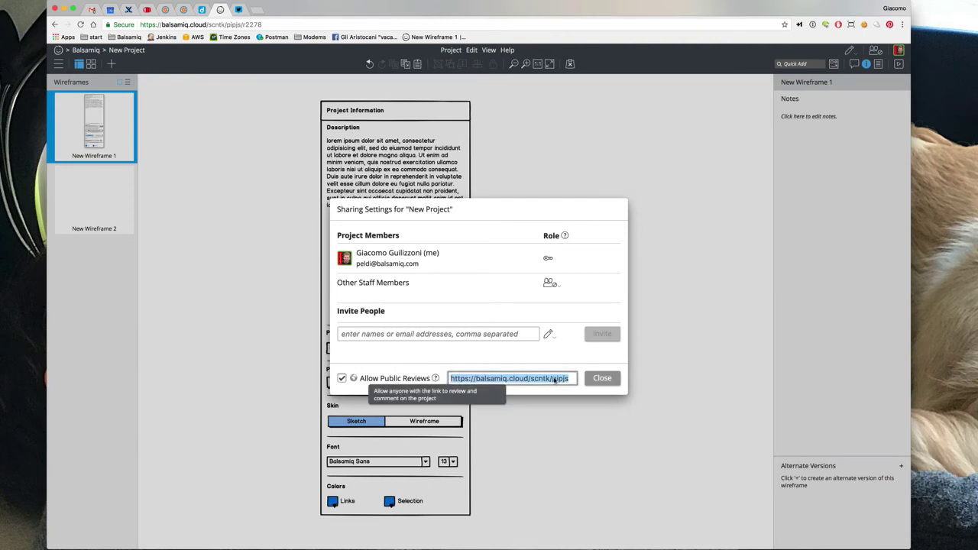
left_click(418, 380)
left_click(597, 379)
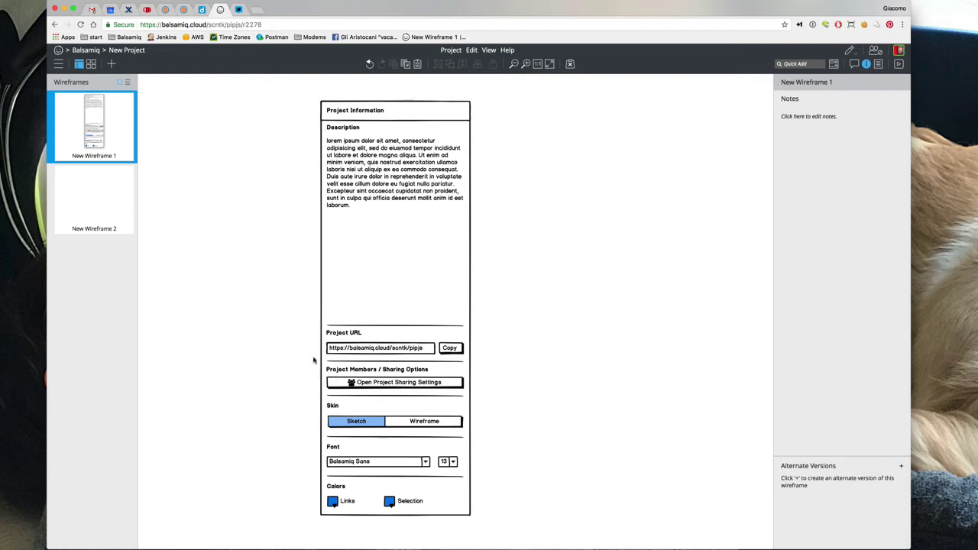
Group the Project Members / Sharing Options and Project URL sections separately with their dividers, and nudge the Project Members group up to Y 622
left_click_drag(308, 361, 493, 393)
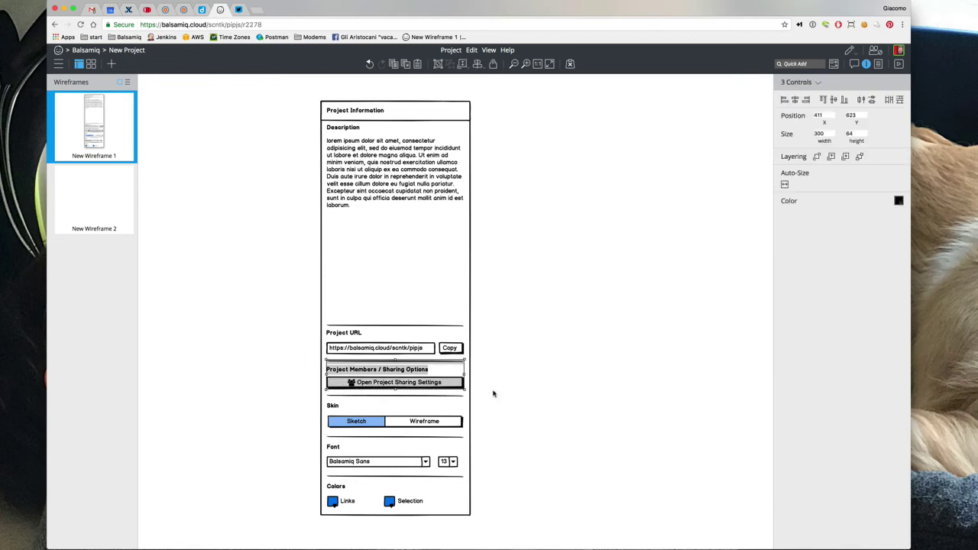
key("super+g")
left_click_drag(310, 317, 461, 353)
key("super+g")
left_click(395, 375)
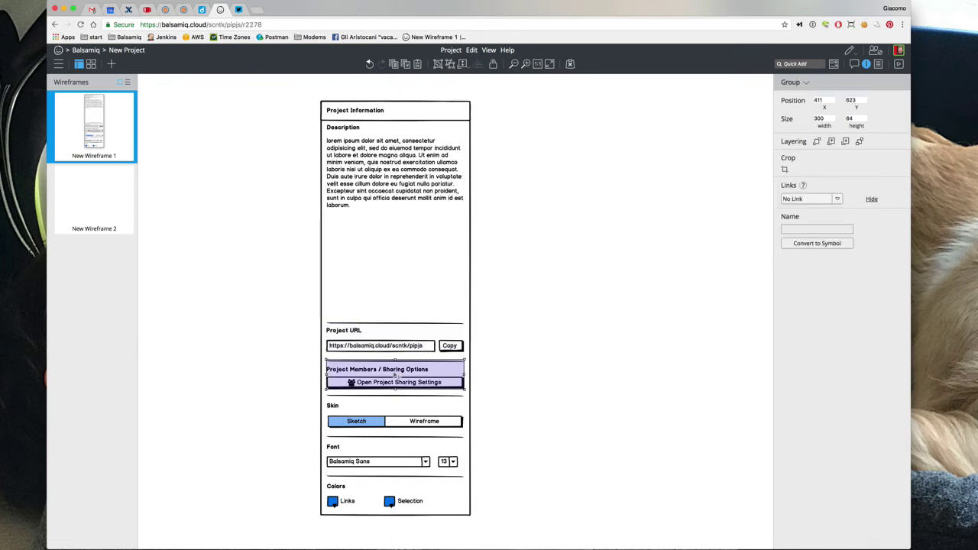
left_click_drag(395, 376, 395, 375)
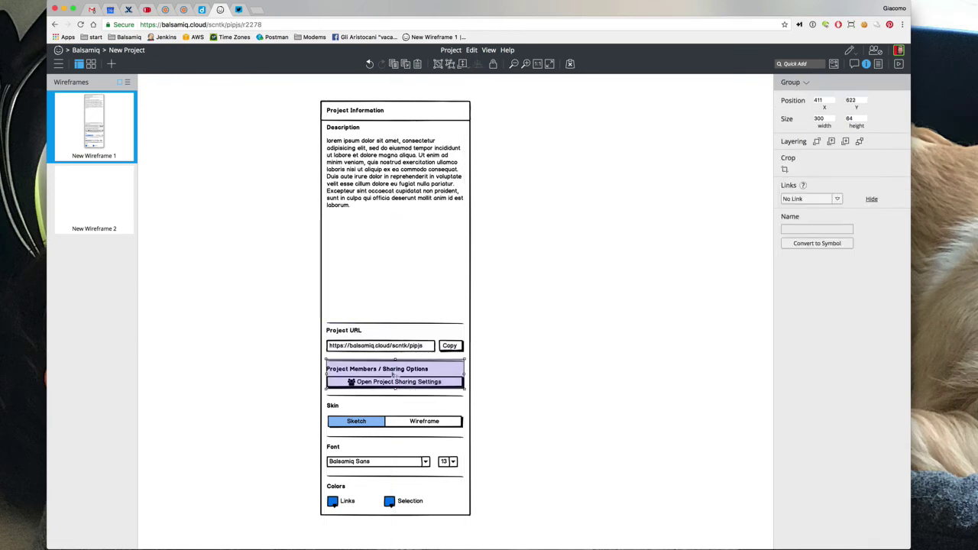
double_click(360, 370)
left_click(353, 370)
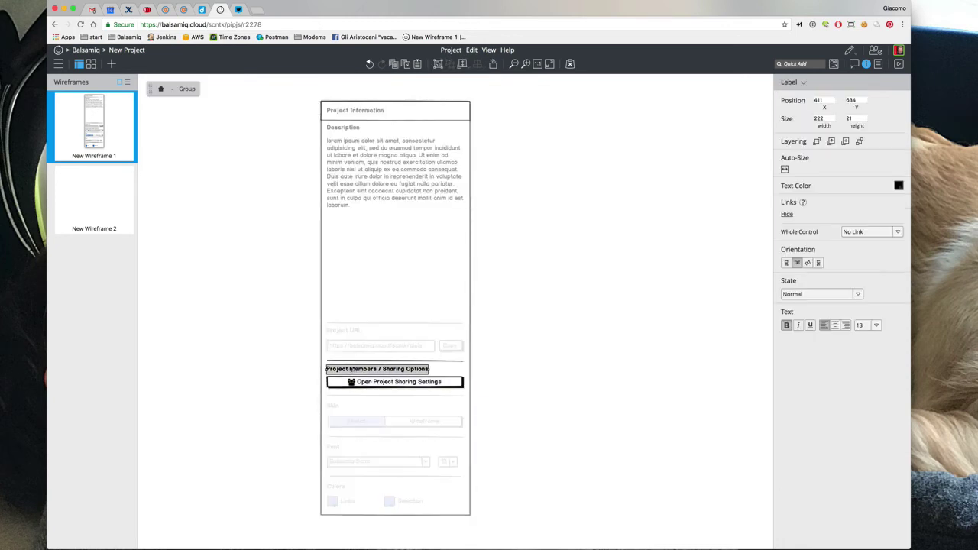
double_click(349, 370)
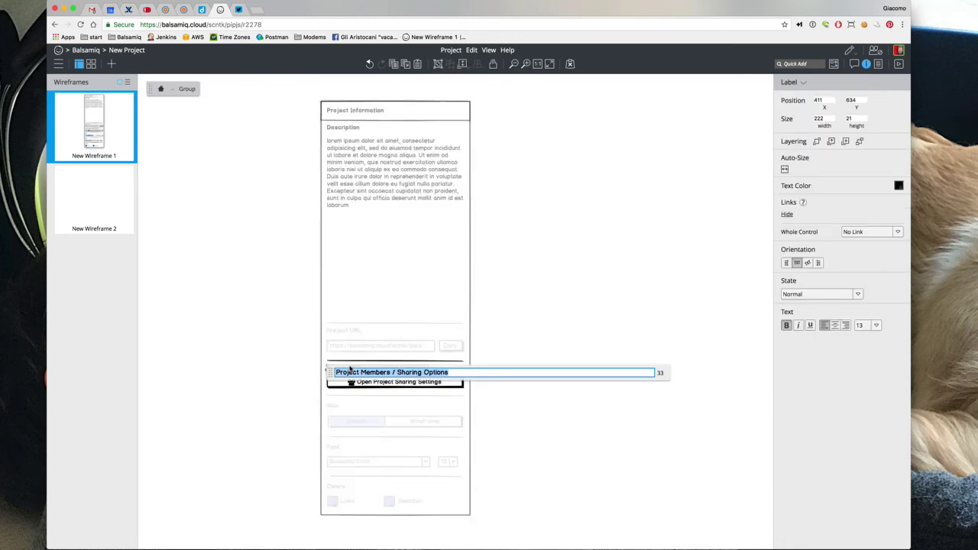
left_click(291, 342)
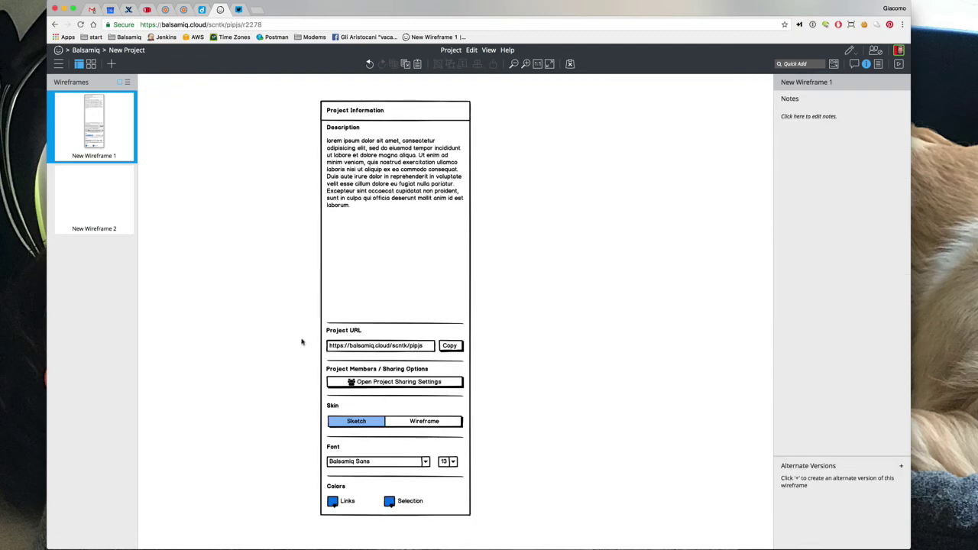
Nudge the Project URL group and the Project Members / Sharing Options group slightly upward to even out the section spacing
left_click_drag(299, 313, 513, 367)
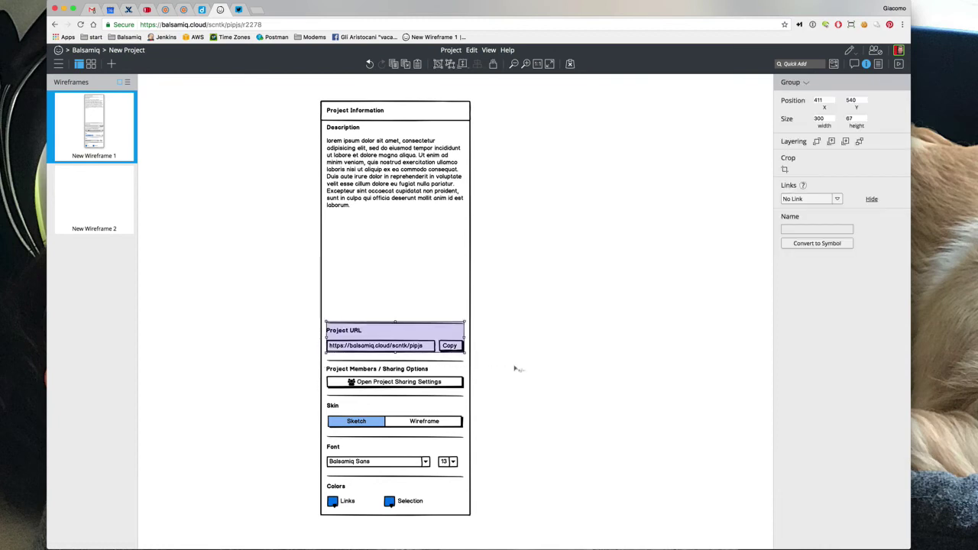
left_click(542, 367)
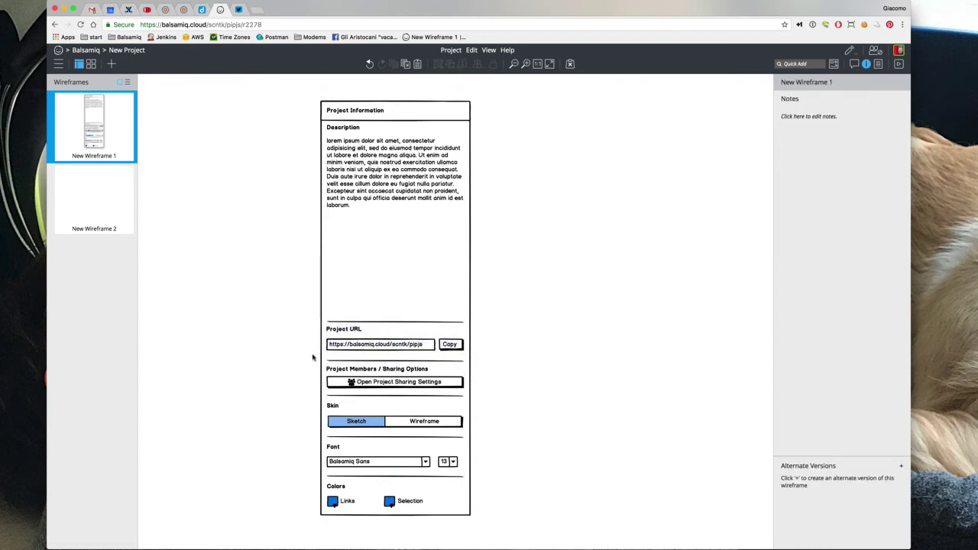
left_click_drag(313, 356, 548, 397)
left_click(507, 379)
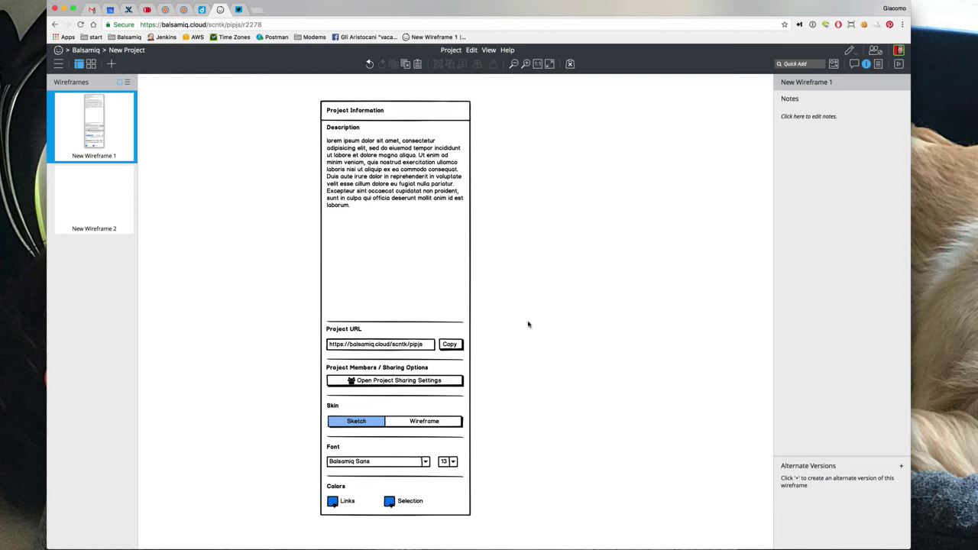
Show the actual project information for reference and duplicate the Project Members / Sharing Options group directly above the Project URL section
left_click(878, 64)
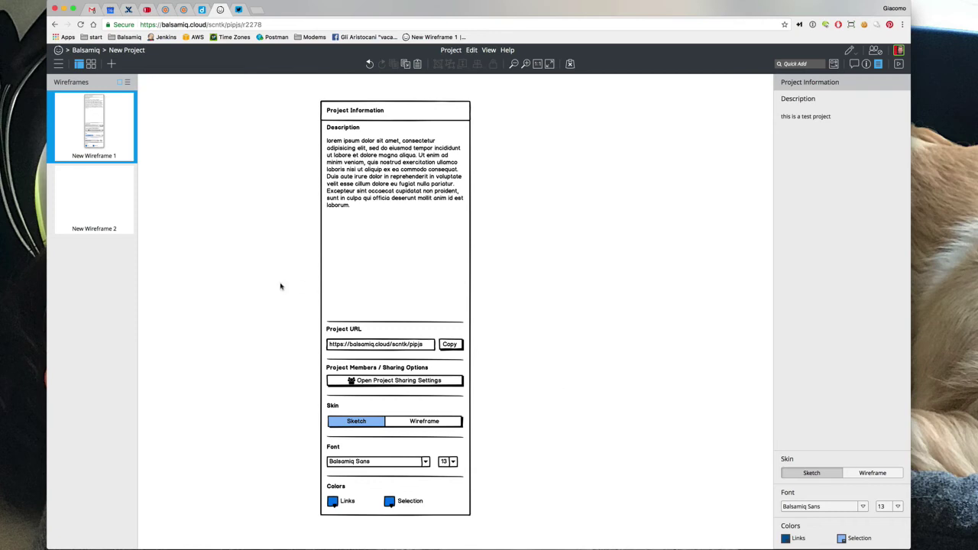
left_click(328, 332)
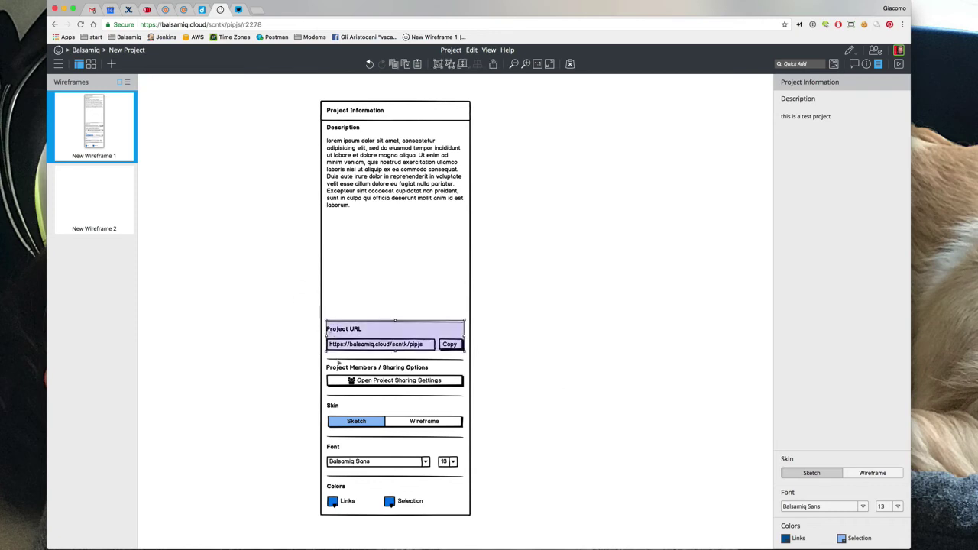
left_click_drag(339, 365, 349, 302)
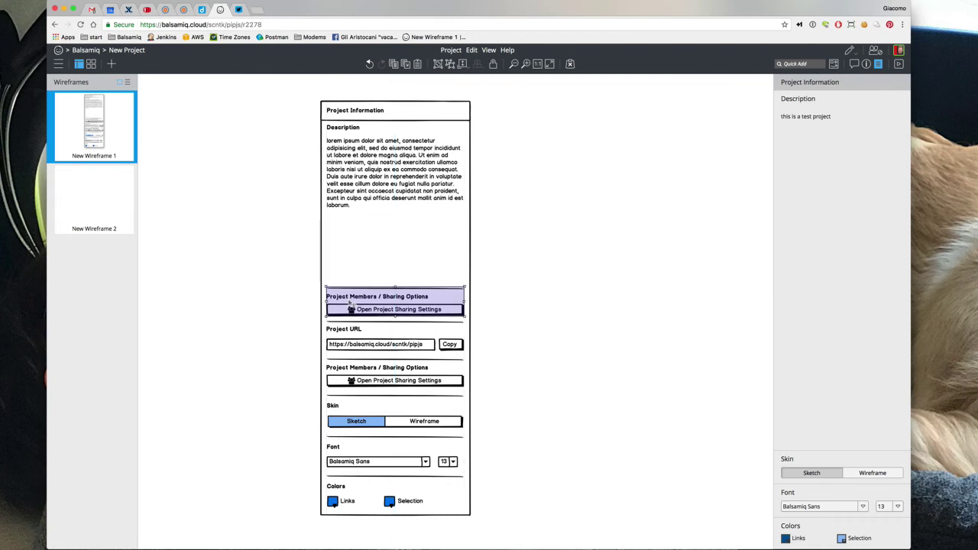
Change the heading of the duplicated group above Project URL to "Project Notification Settings"
double_click(351, 298)
double_click(351, 298)
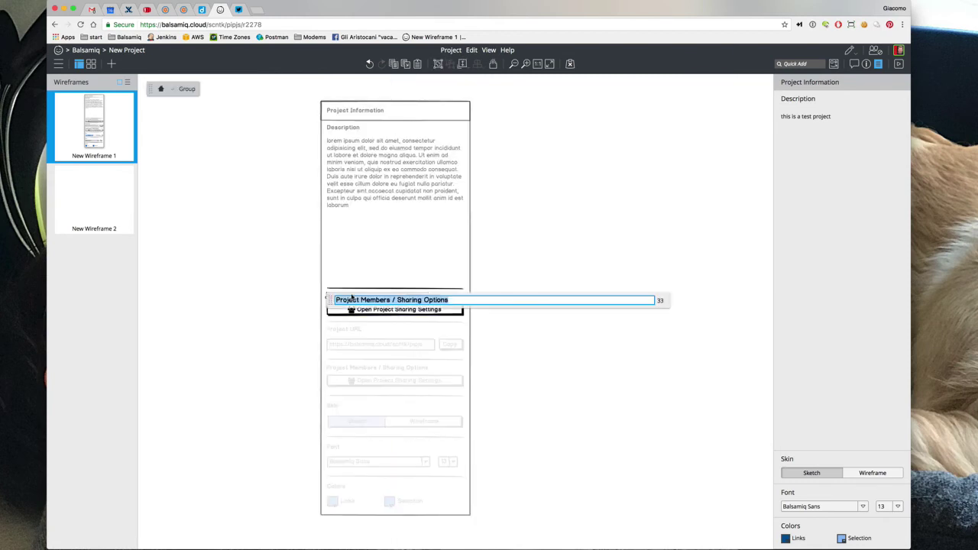
type("Projet M")
key("BackSpace")
key("BackSpace")
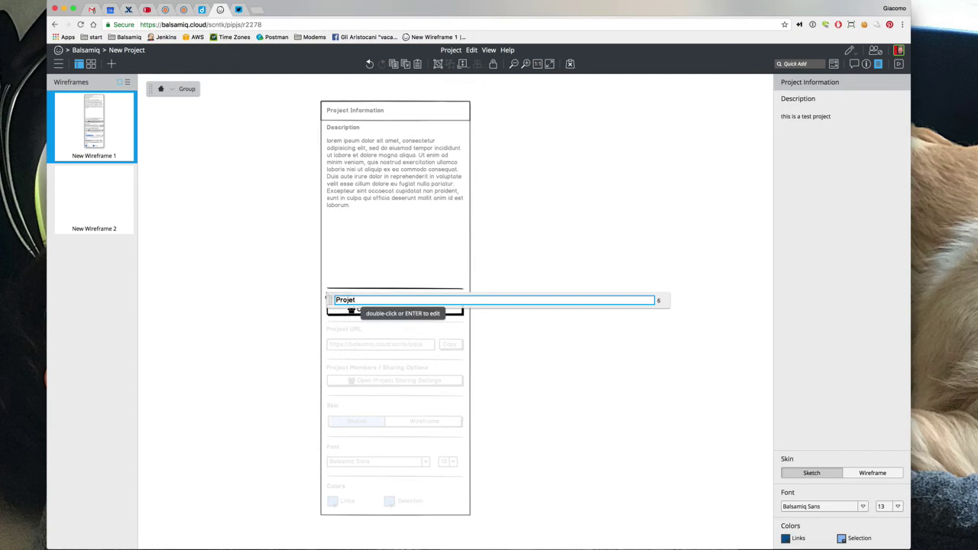
key("BackSpace")
type("ct Notification Settings")
key("Return")
Replace the icon of the button under Project Notification Settings with the bell icon
left_click(437, 309)
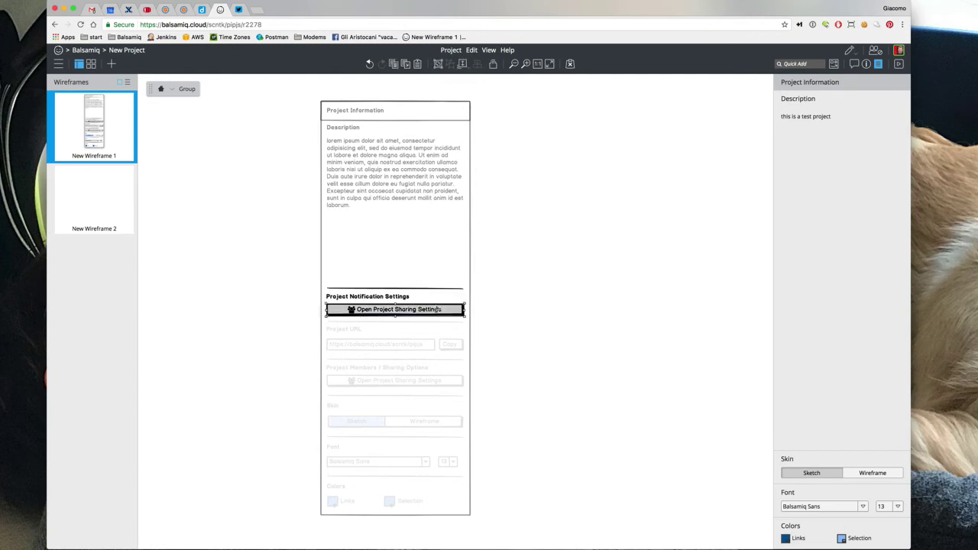
left_click(865, 65)
left_click(805, 214)
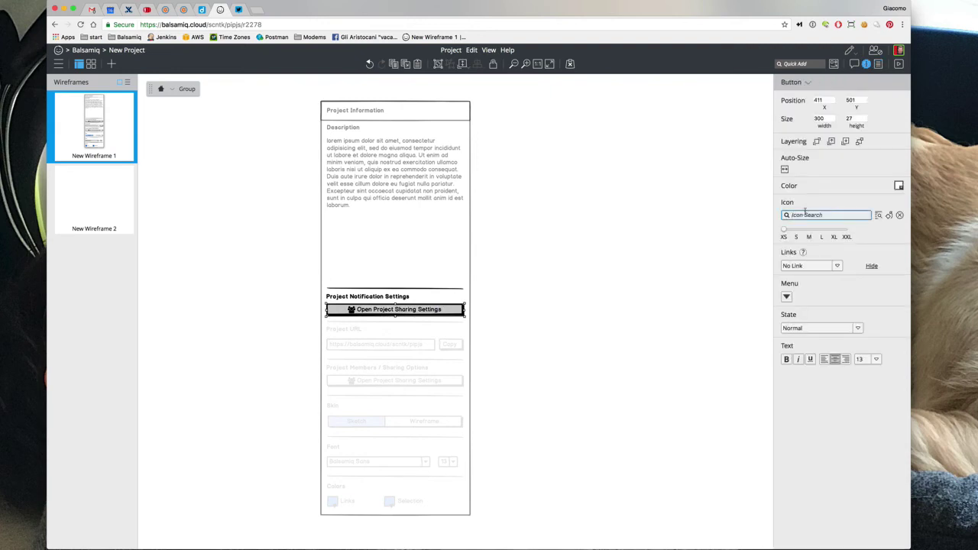
type("bell")
key("Return")
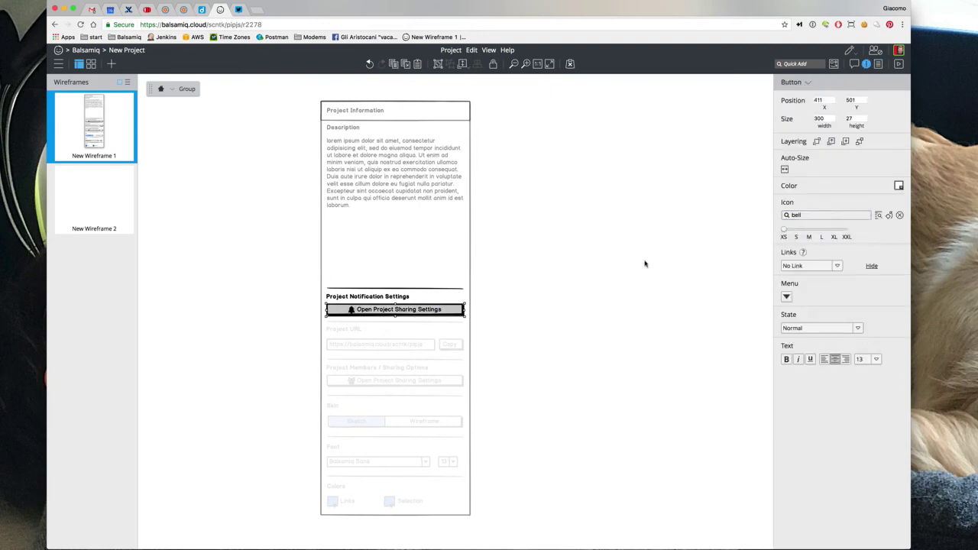
Set the text of the button under Project Notification Settings to "Open Notification Settings"
left_click(433, 316)
double_click(401, 314)
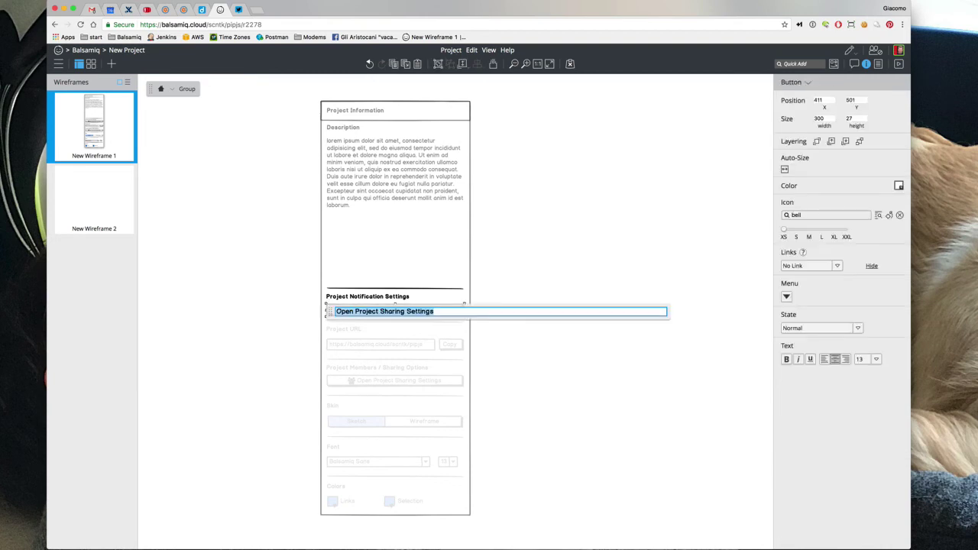
left_click(356, 311)
key("shift+End")
key("BackSpace")
left_click(544, 258)
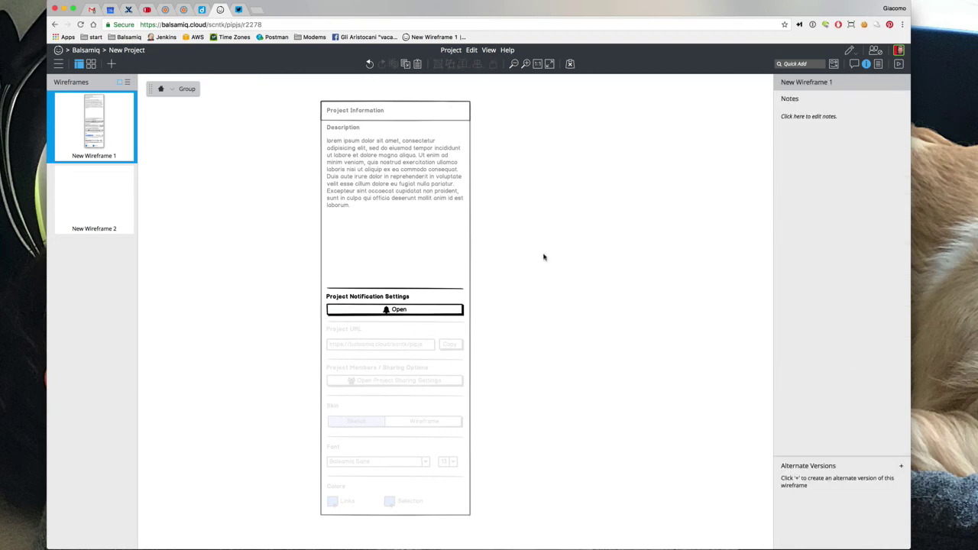
double_click(398, 310)
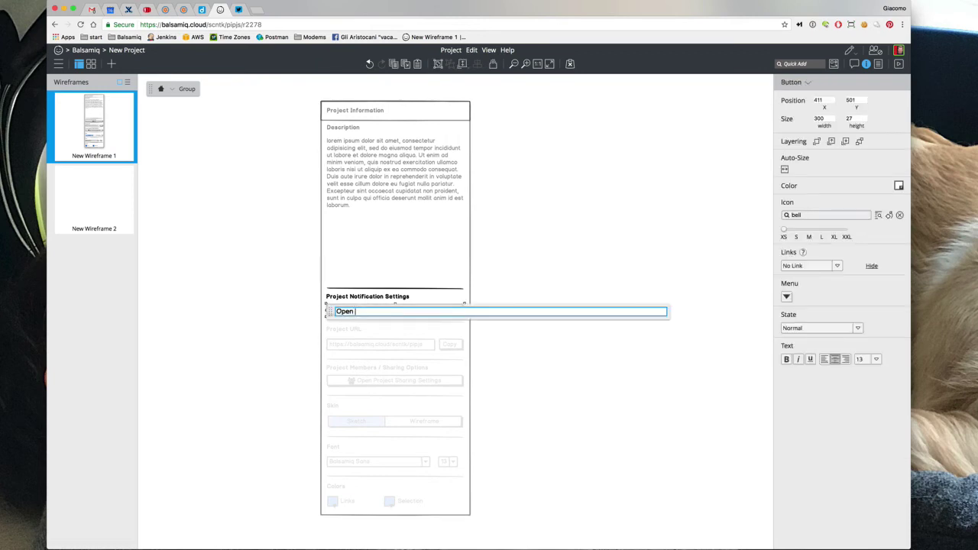
type("Notification Settings")
left_click(488, 269)
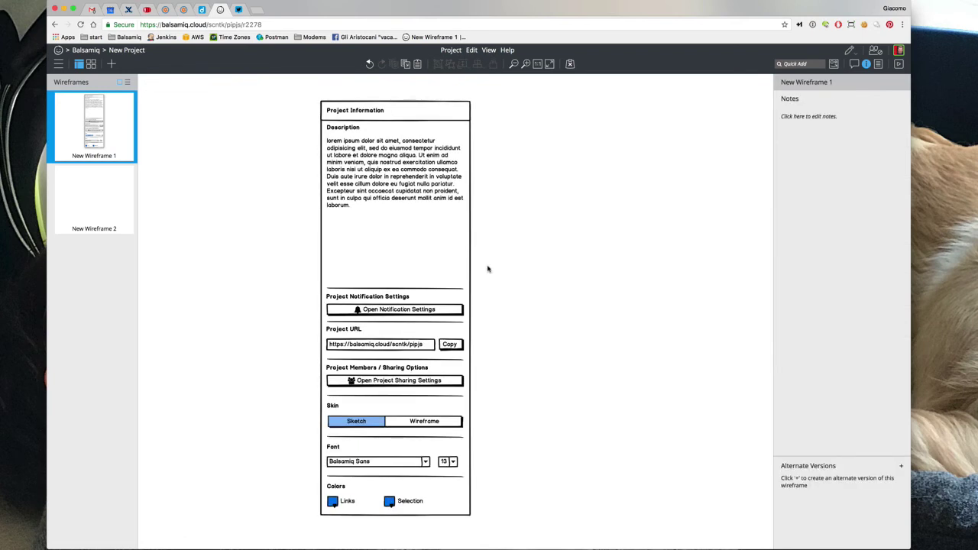
Nudge the Project Notification Settings group up to Y 462 and deselect it
left_click(392, 303)
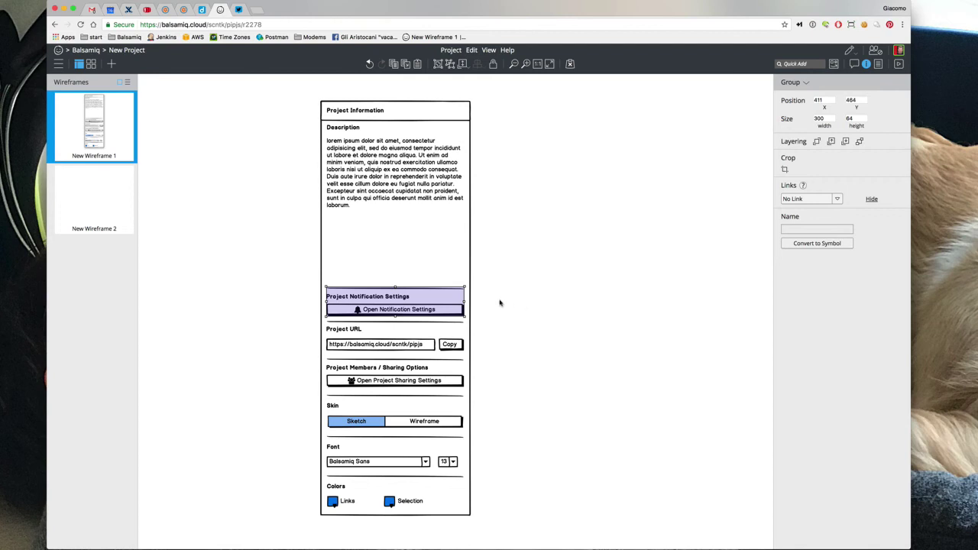
key("Up")
key("Up")
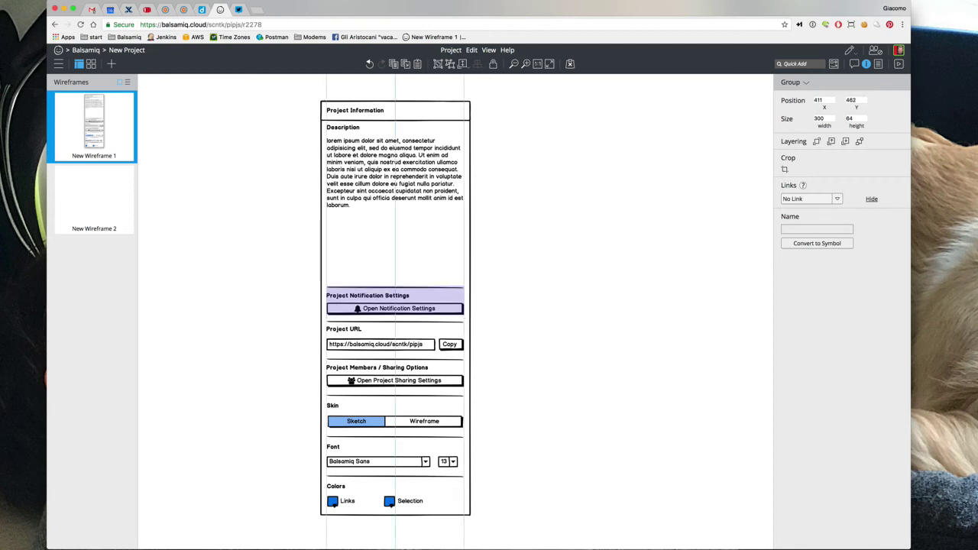
left_click(546, 325)
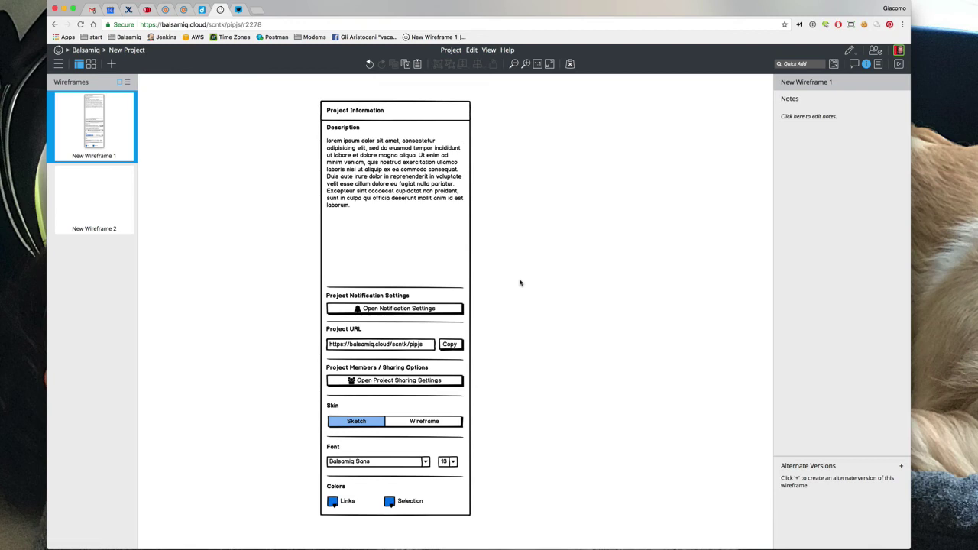
Shorten the notification section's heading to "Notification Settings" by removing the word "Project"
left_click(879, 64)
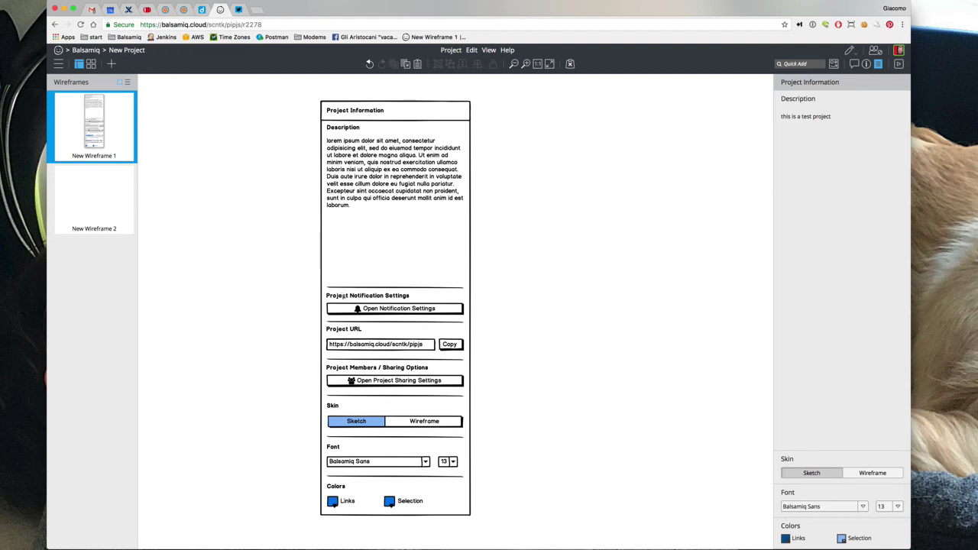
double_click(344, 295)
left_click(345, 297)
double_click(345, 297)
double_click(349, 298)
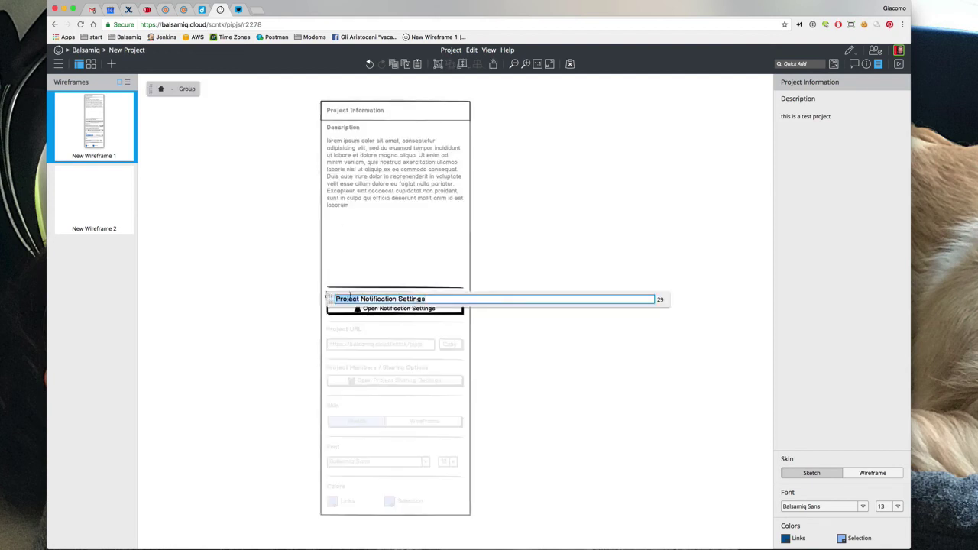
key("BackSpace")
left_click(268, 303)
left_click(271, 304)
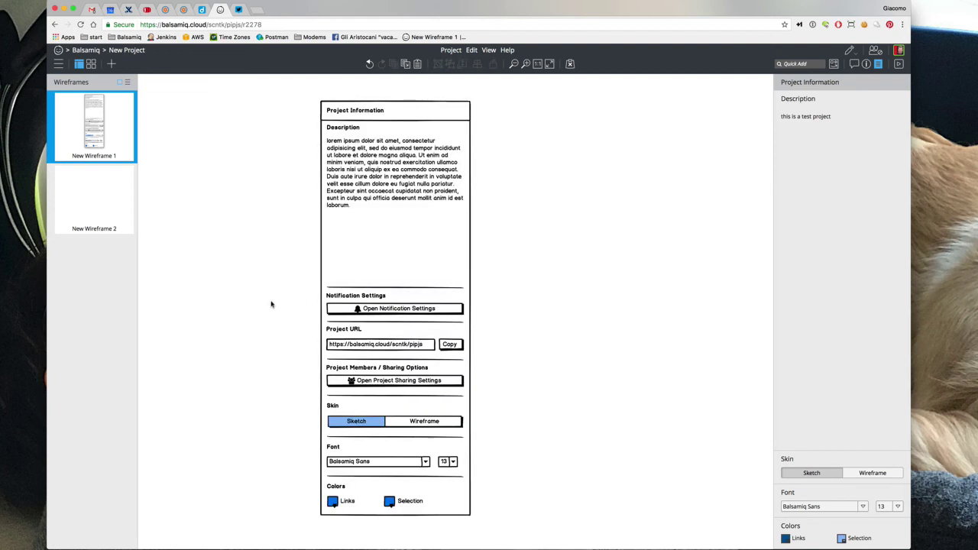
Shorten the Project URL section's heading to "URL"
double_click(344, 329)
double_click(340, 329)
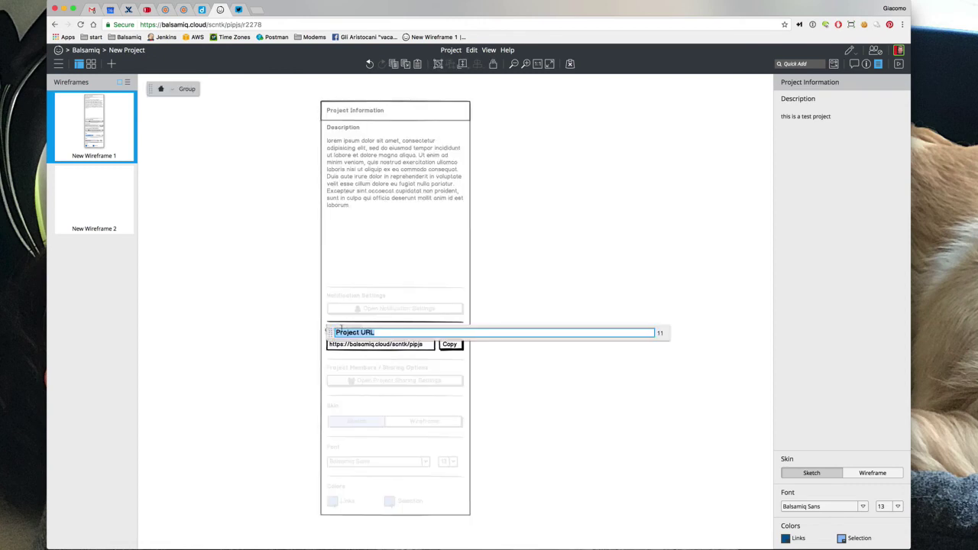
type("URL")
left_click(290, 334)
left_click(291, 334)
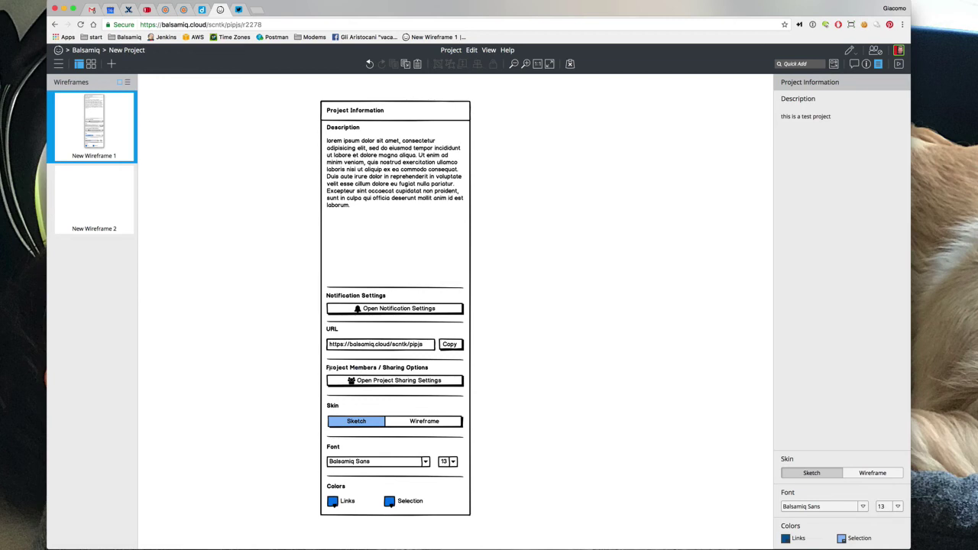
double_click(327, 367)
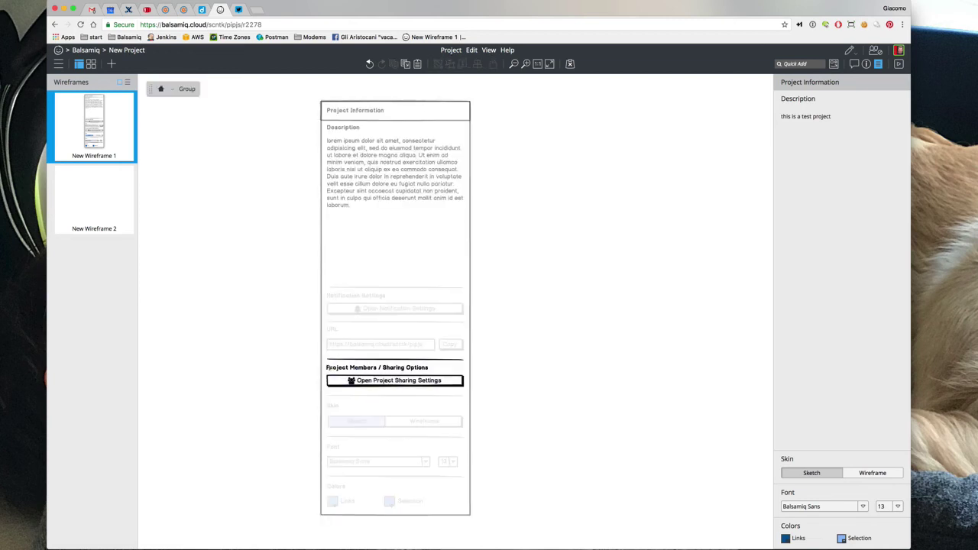
double_click(328, 367)
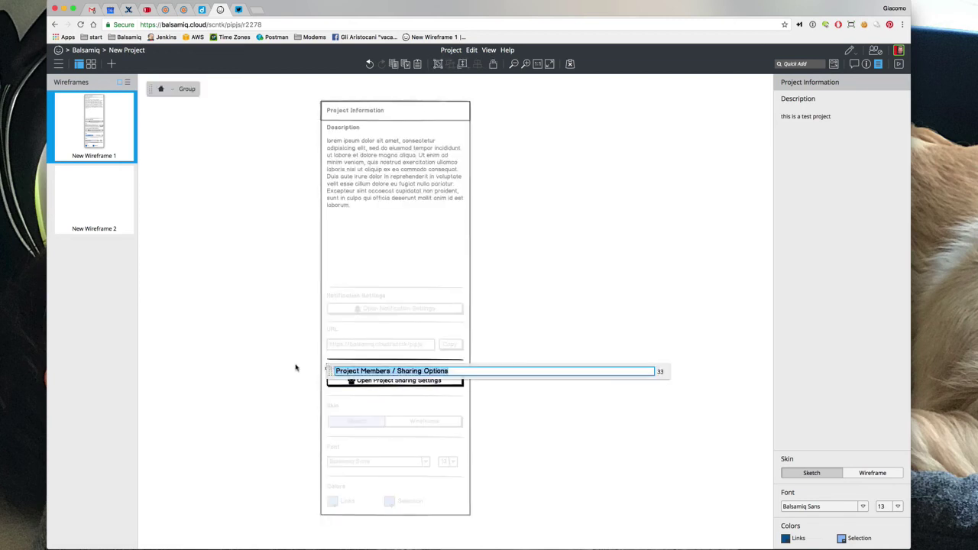
left_click(291, 360)
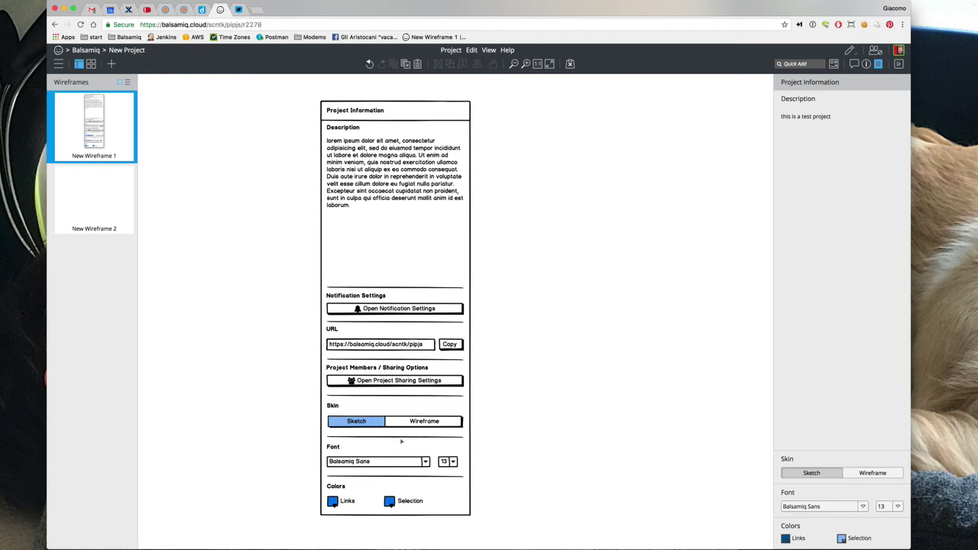
Reorder the sections so Project Members / Sharing Options sits directly below Notification Settings and the URL group sits below it, above Skin
left_click(380, 368)
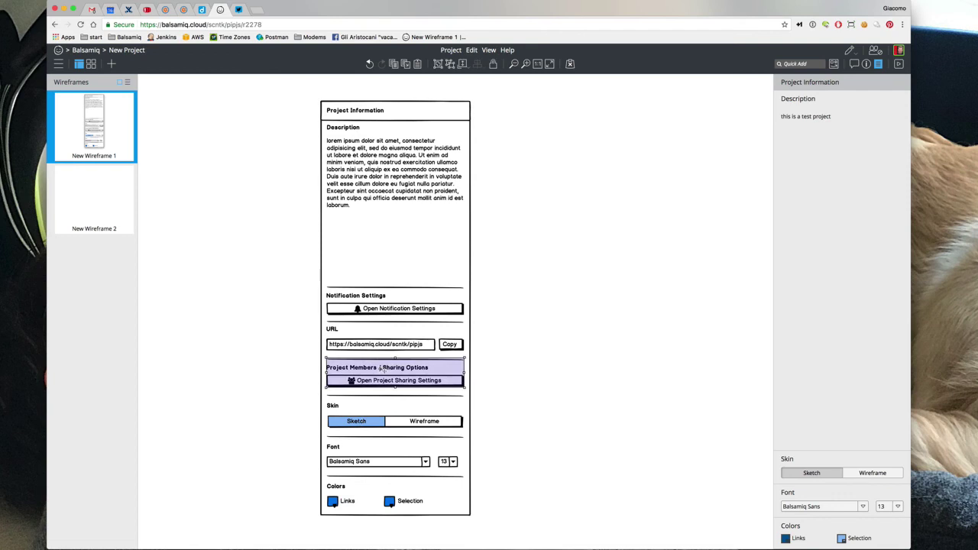
left_click(370, 300)
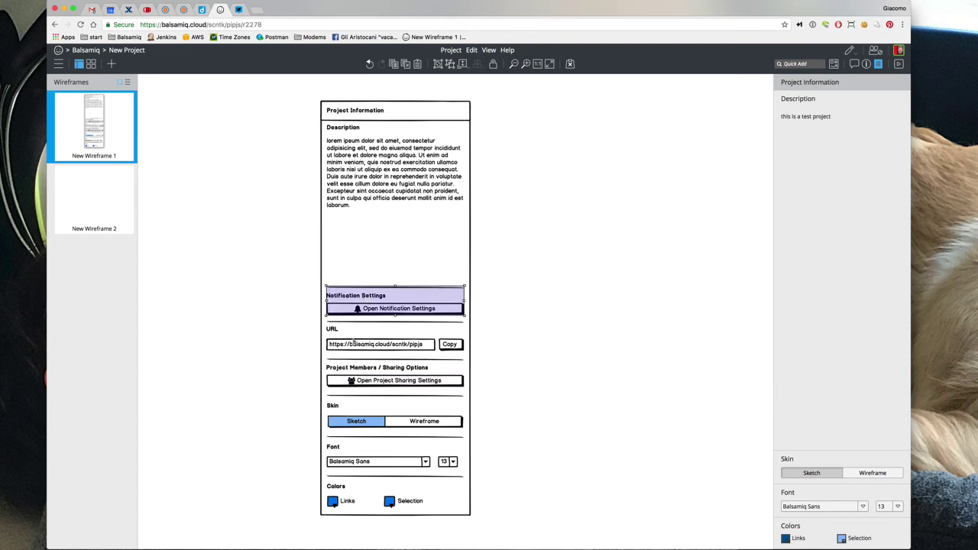
left_click_drag(347, 339, 388, 365)
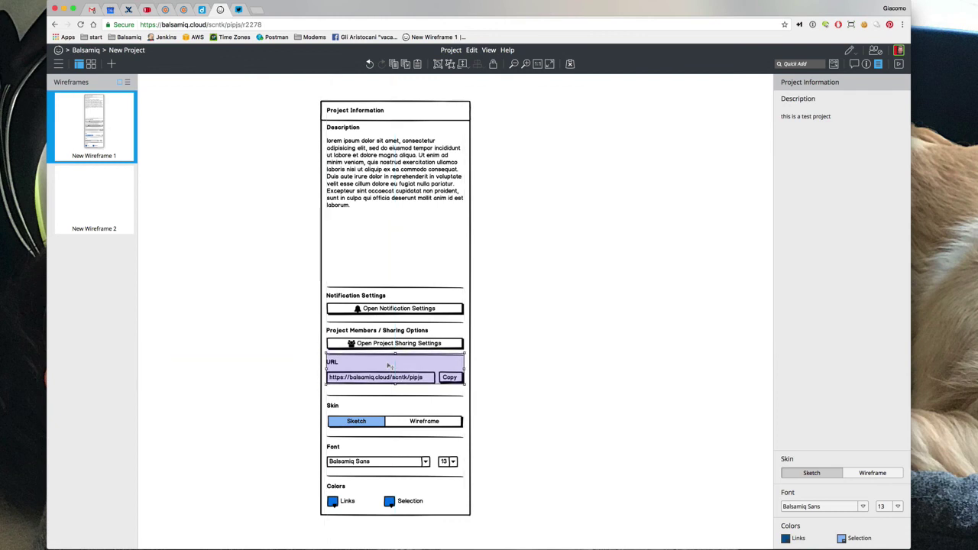
left_click(284, 356)
Change the heading of the URL section to "Project URL"
double_click(331, 362)
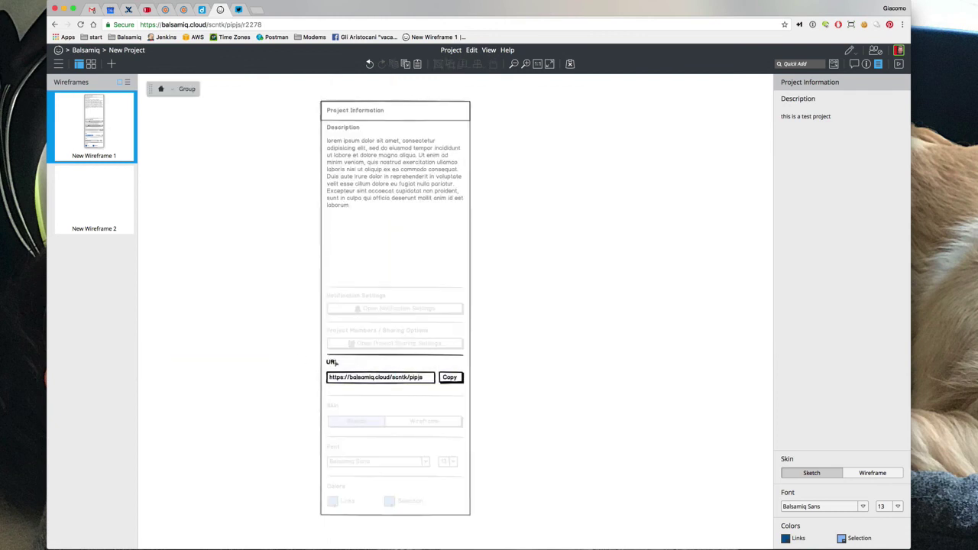
double_click(334, 363)
type("Project")
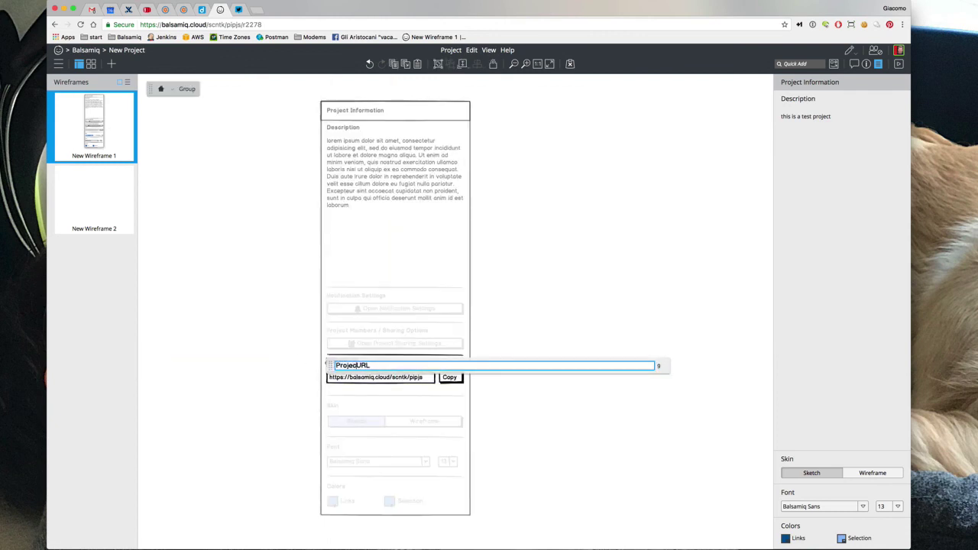
left_click(289, 339)
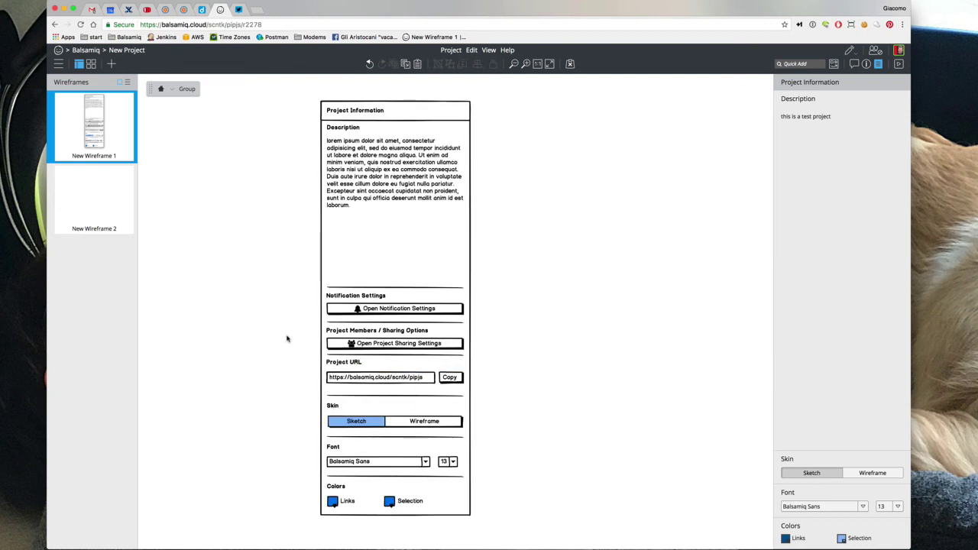
Change the heading above the lorem ipsum text to "Project Description"
left_click(345, 135)
double_click(345, 135)
type("Pro")
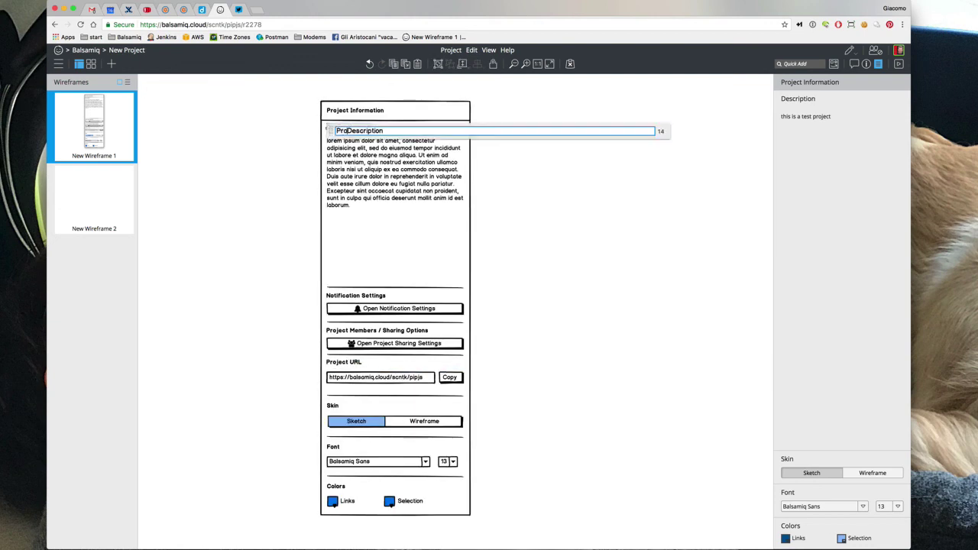
type("ject")
left_click(278, 186)
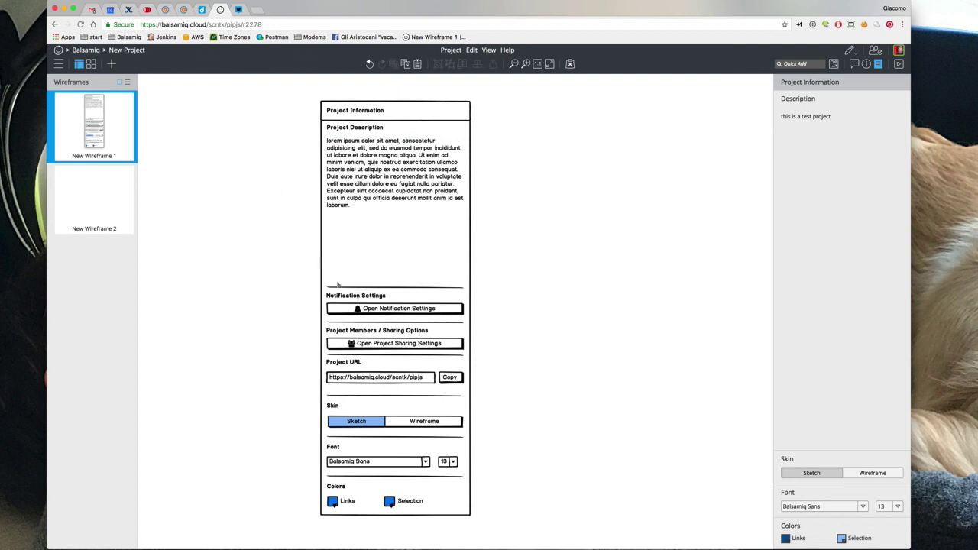
Change the heading of the notification section to "Project Notification Settings"
left_click(344, 295)
double_click(343, 295)
double_click(343, 295)
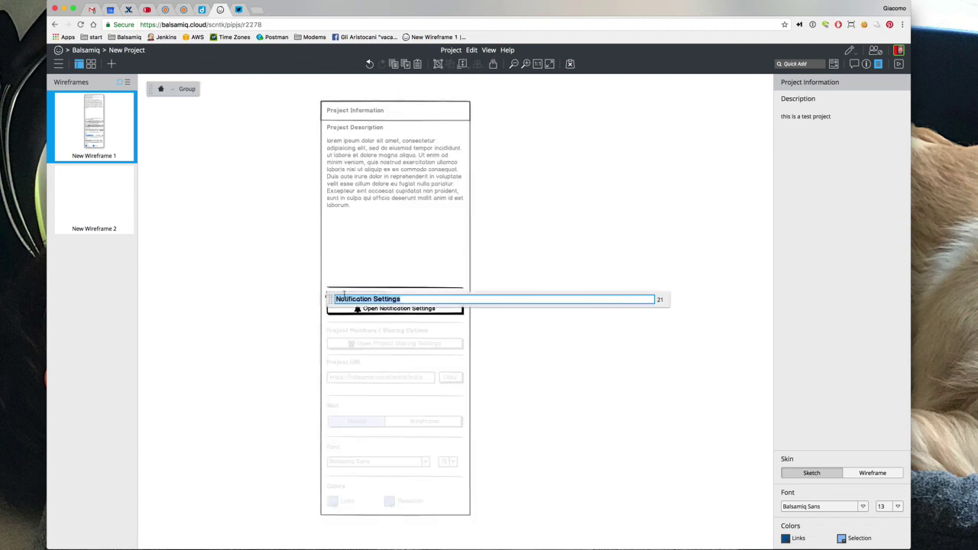
key("Left")
type("Project")
left_click(265, 282)
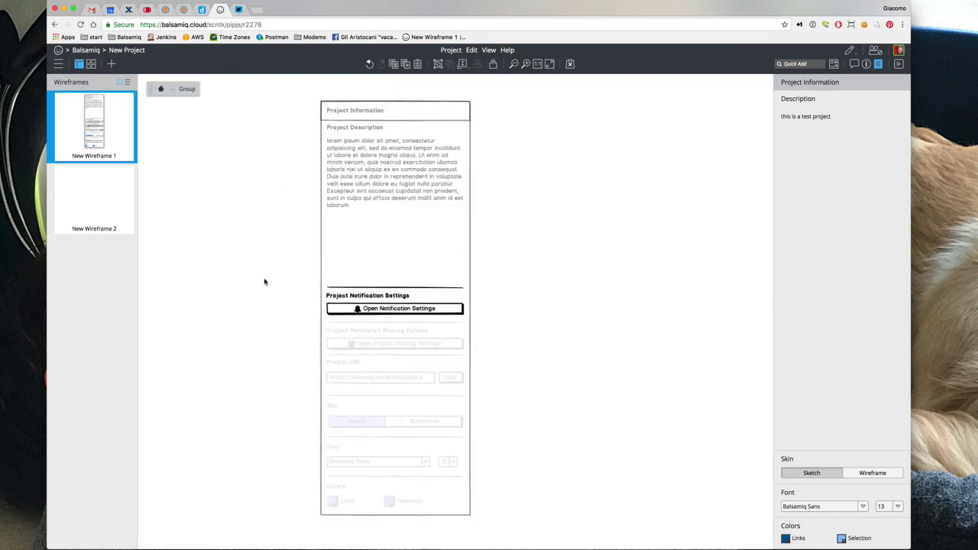
left_click(265, 282)
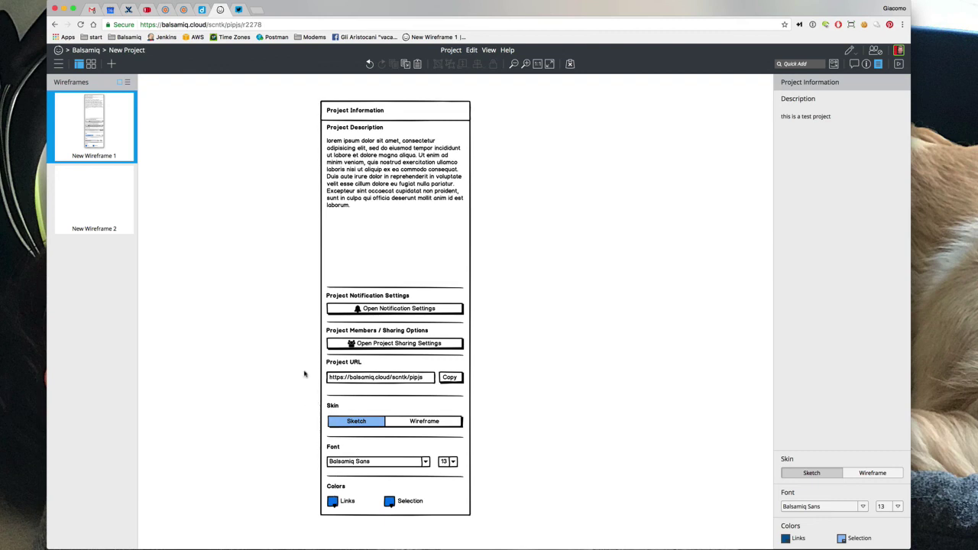
Nudge the Project URL and Project Members / Sharing Options groups slightly down to even out the spacing between the sections
left_click_drag(330, 371, 330, 375)
left_click(334, 336)
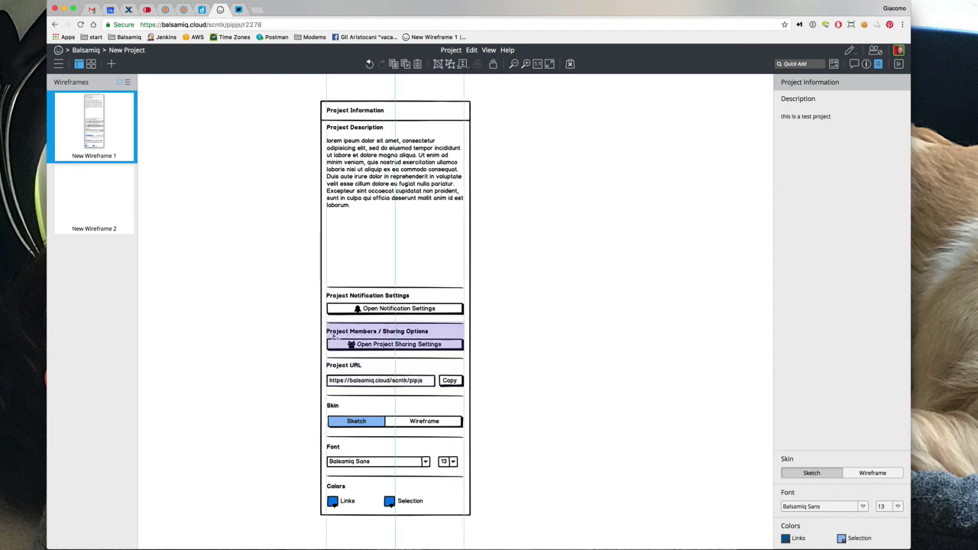
left_click(334, 408)
left_click(340, 379)
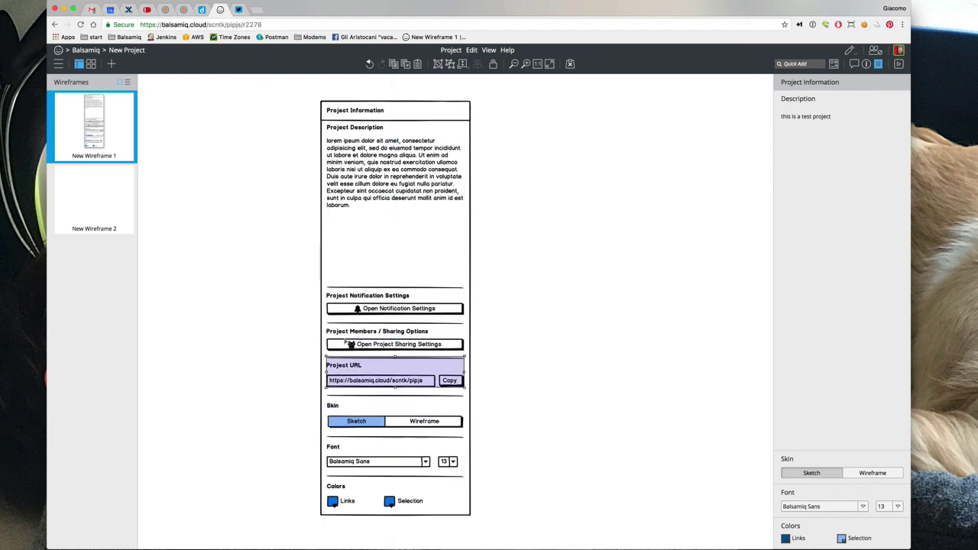
left_click(345, 342)
left_click(347, 305)
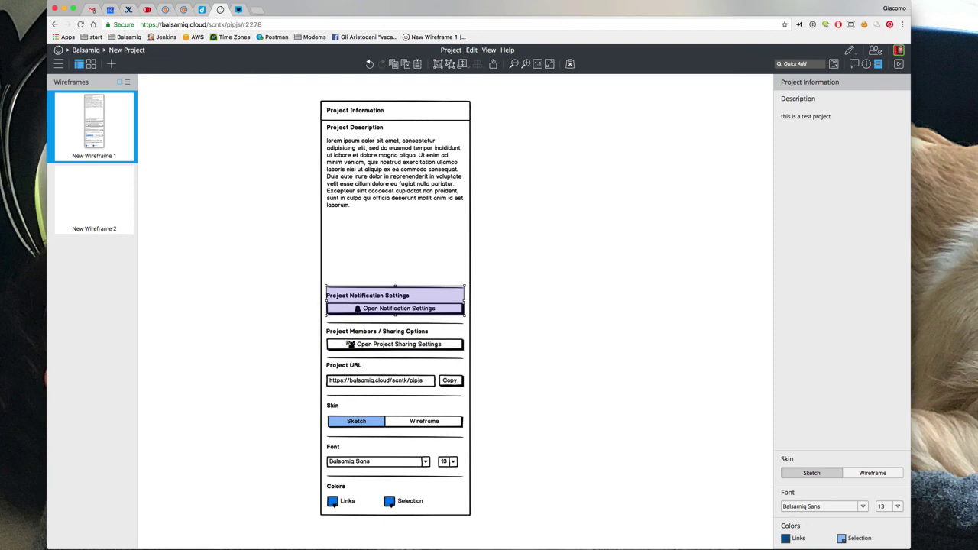
left_click(350, 344)
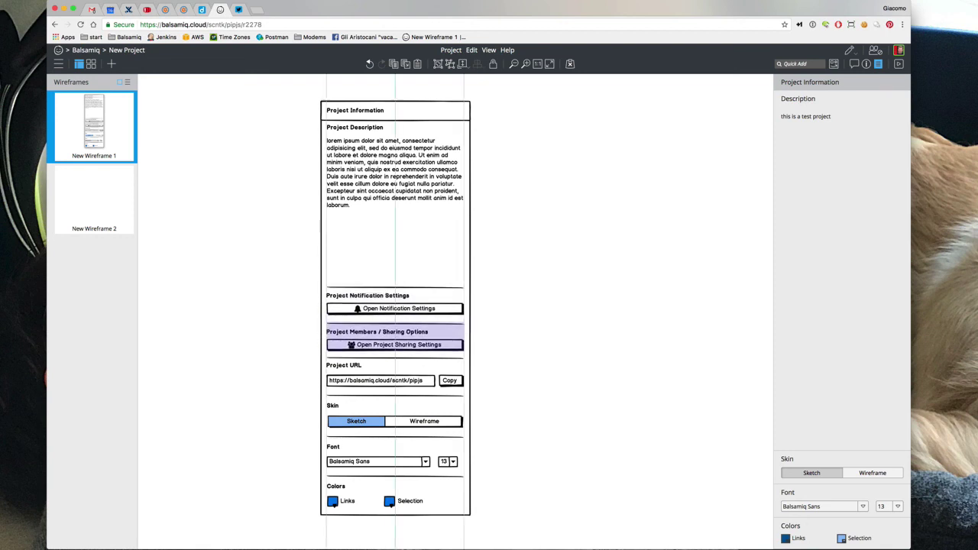
left_click(303, 327)
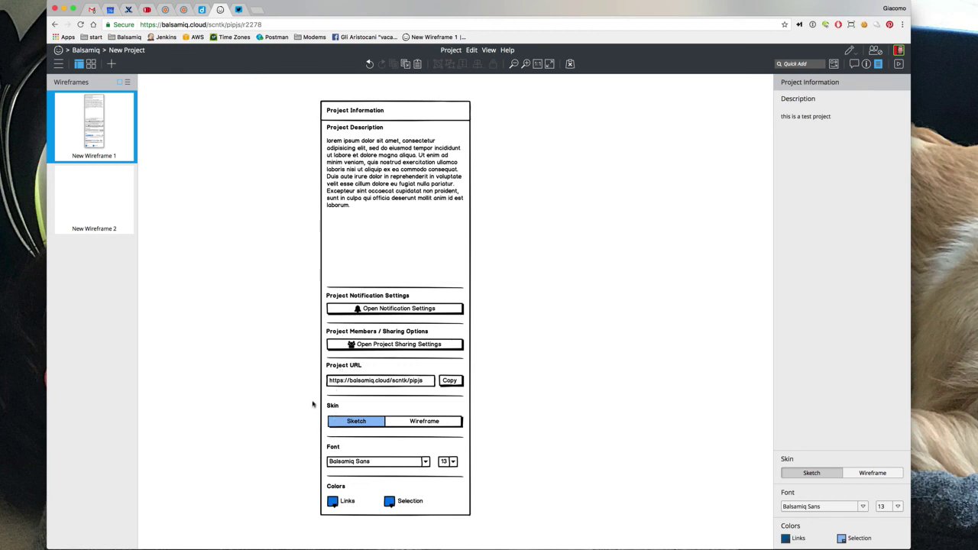
Fill the Project Information header rectangle with light gray
left_click(355, 110)
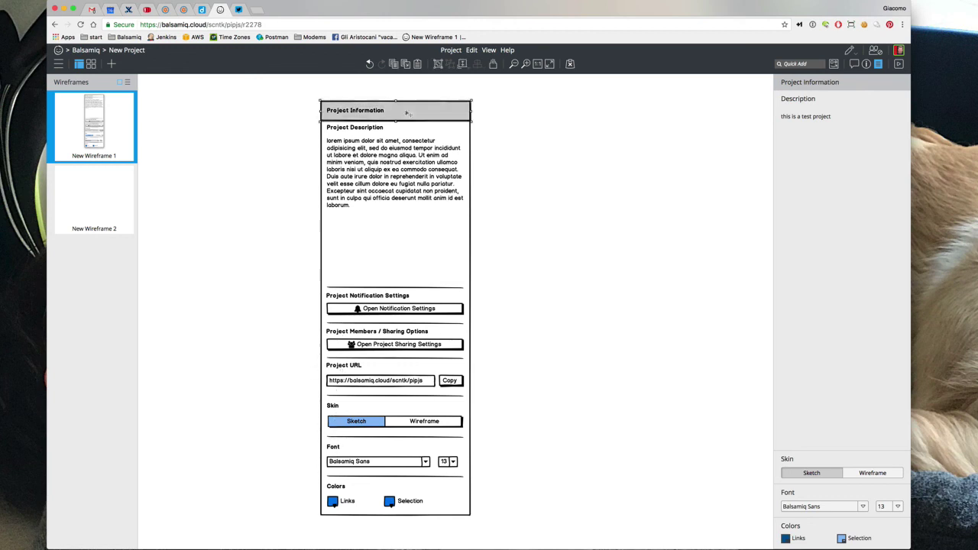
left_click(866, 63)
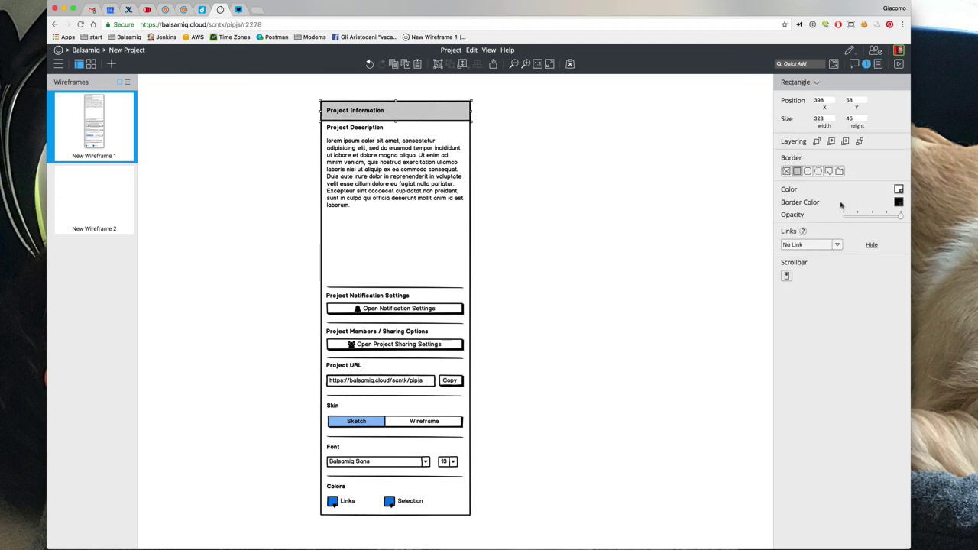
left_click(898, 188)
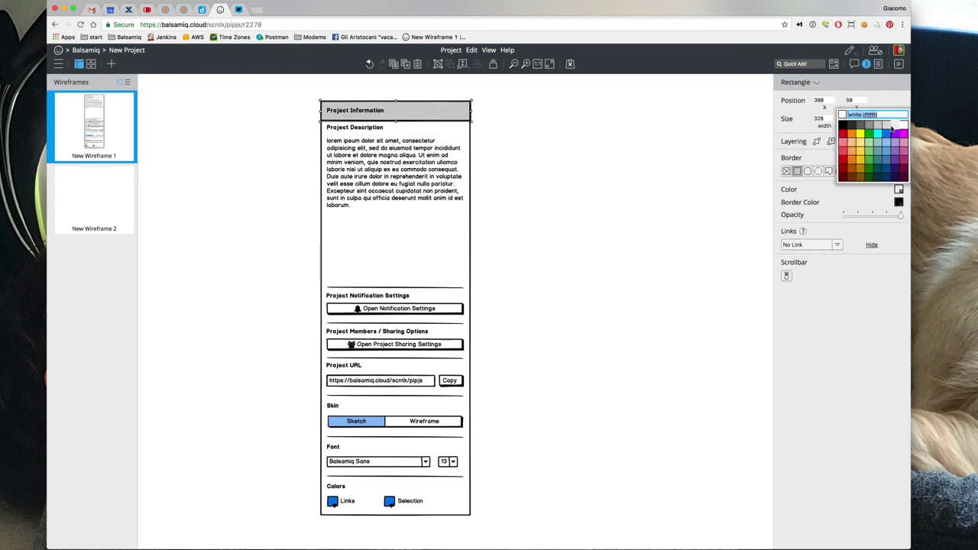
left_click(894, 126)
left_click(618, 213)
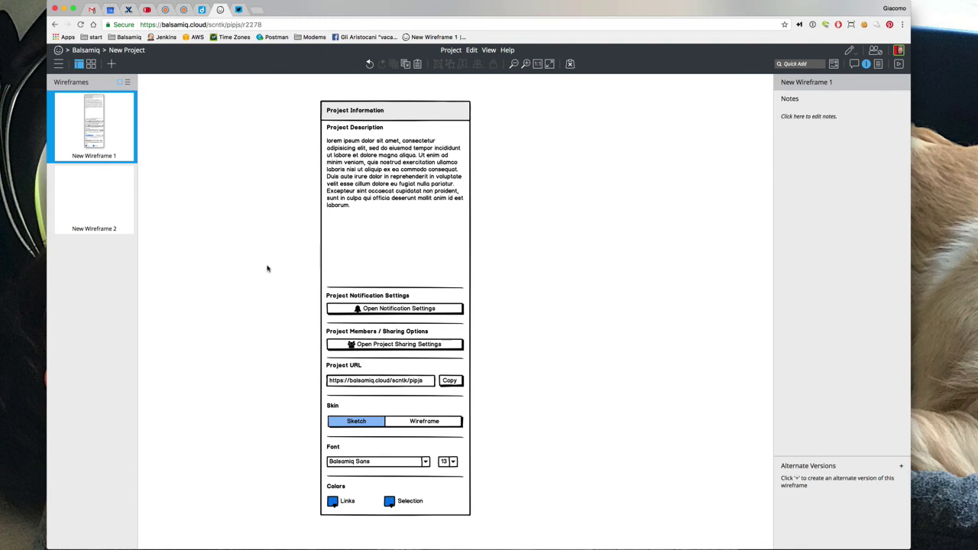
left_click(350, 305)
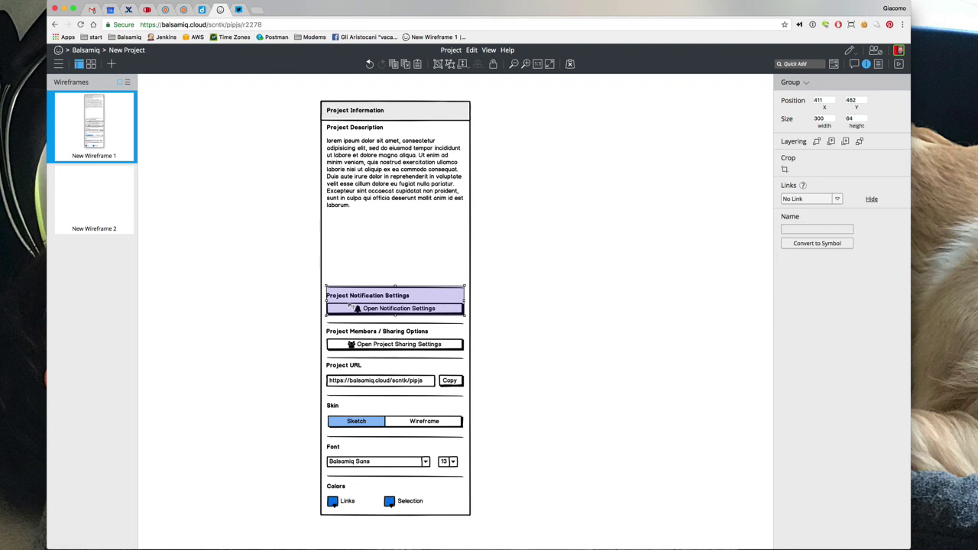
left_click(351, 345)
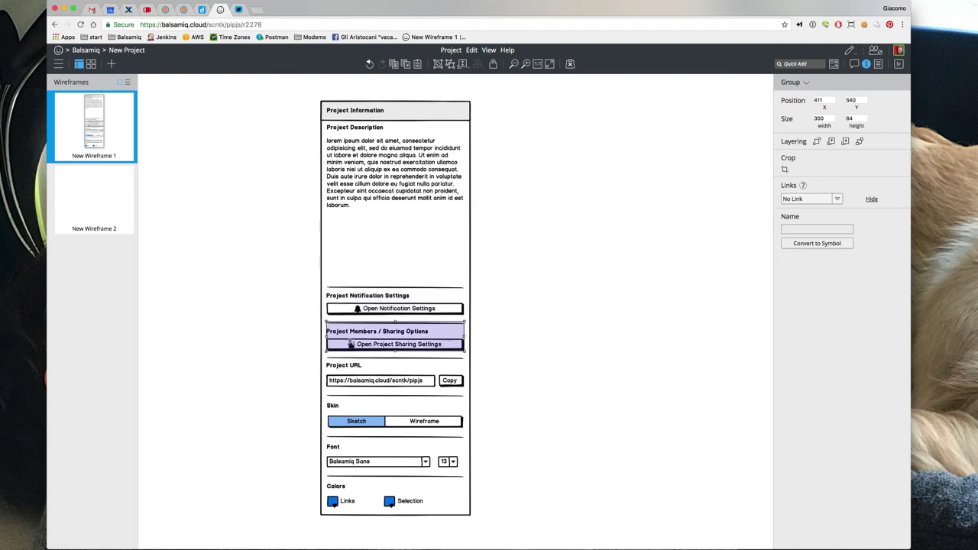
left_click(352, 306)
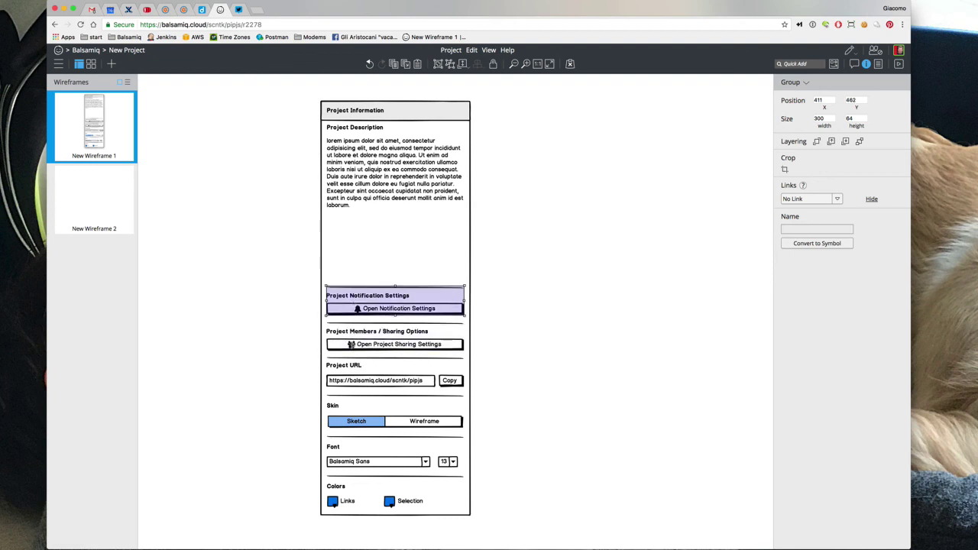
left_click(351, 345)
left_click(351, 310)
double_click(349, 310)
left_click(349, 310)
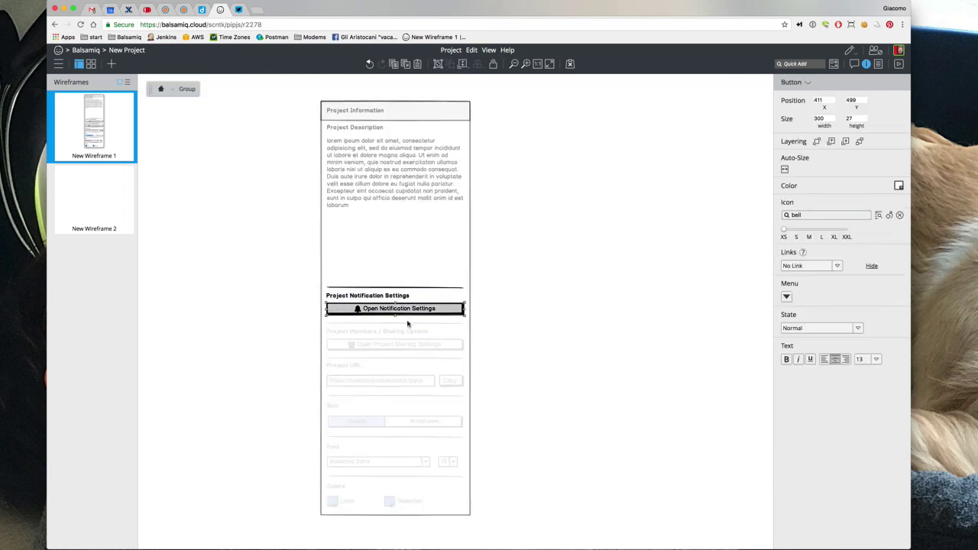
left_click(267, 290)
Ungroup the Project Notification Settings and Project Members / Sharing Options sections
left_click(360, 302)
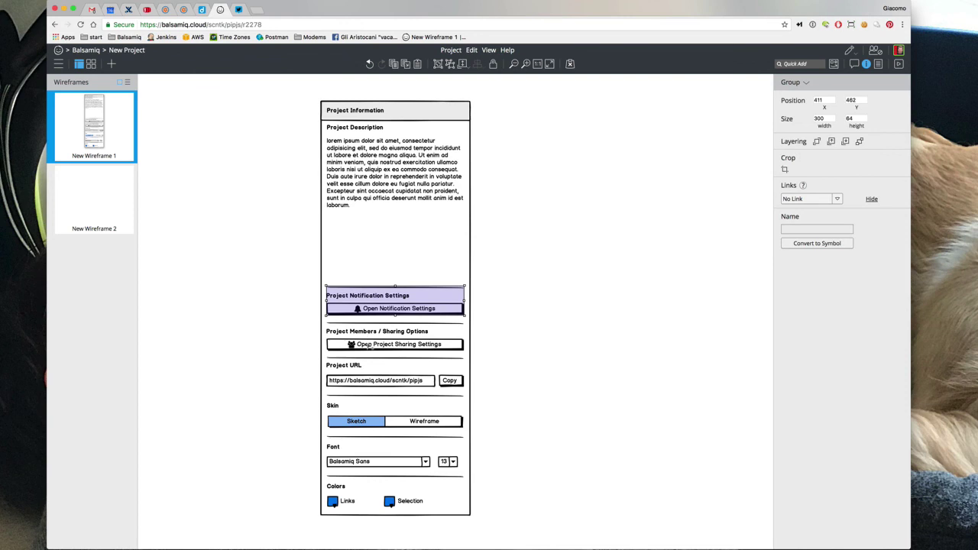
left_click(367, 345, "shift")
left_click(300, 320)
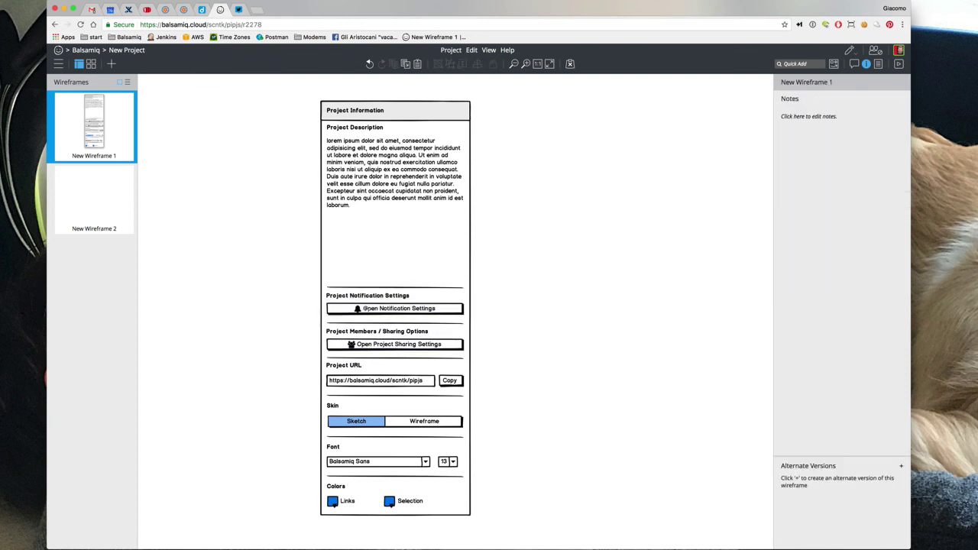
Narrow the Open Notification Settings and Open Project Sharing Settings buttons to 228 wide overall and resize both to match the widest
left_click(360, 309)
left_click(391, 345, "shift")
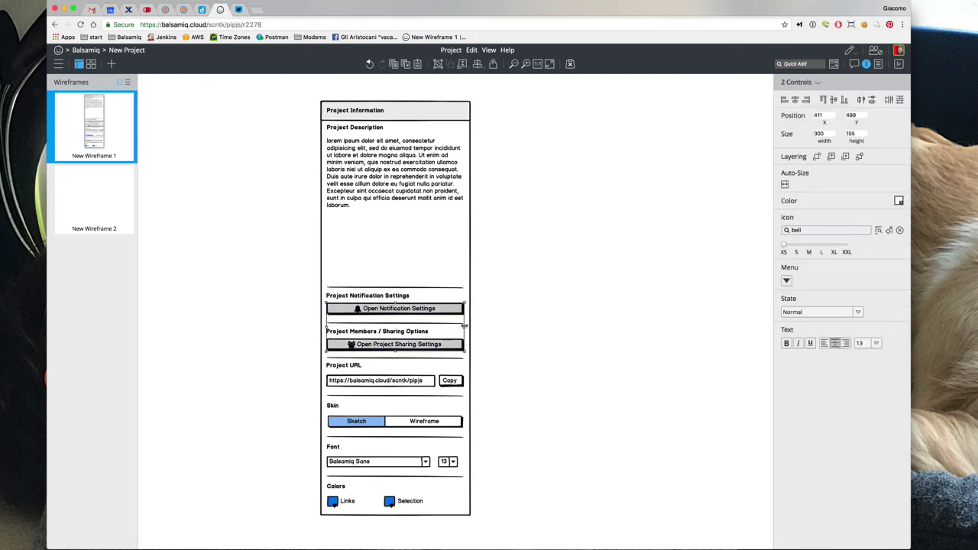
left_click_drag(464, 327, 431, 327)
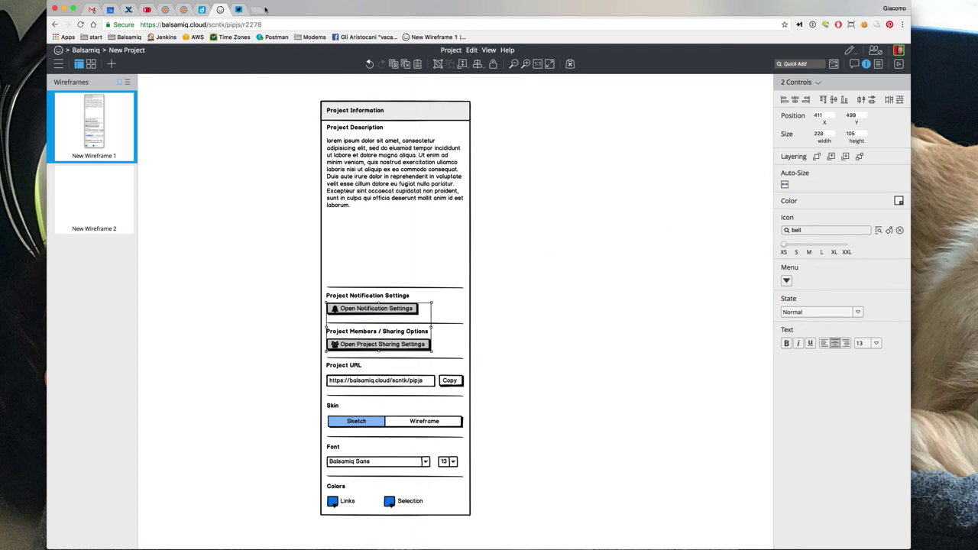
left_click(471, 49)
mouse_move(504, 222)
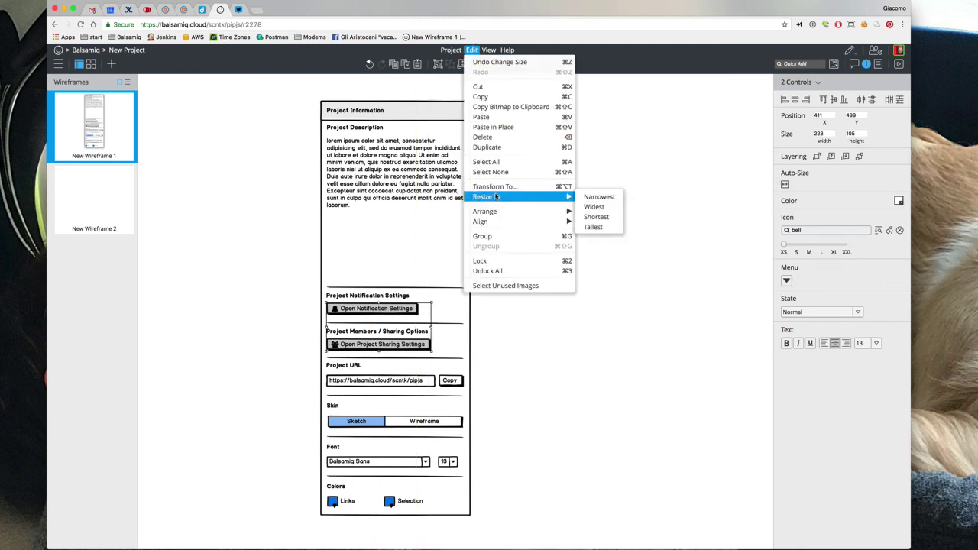
left_click(590, 214)
left_click(603, 343)
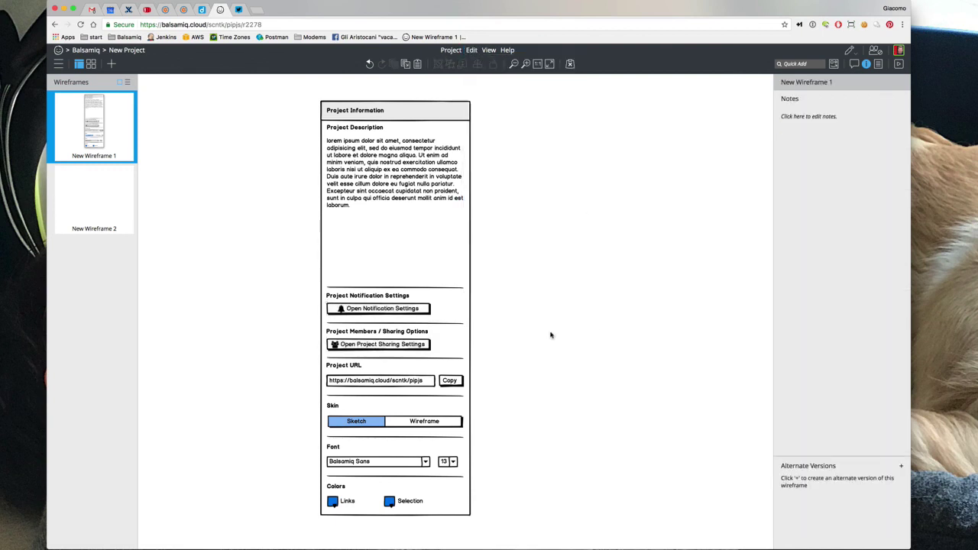
Try left alignment for the Open Notification Settings button's text and return it to centered
left_click(407, 312)
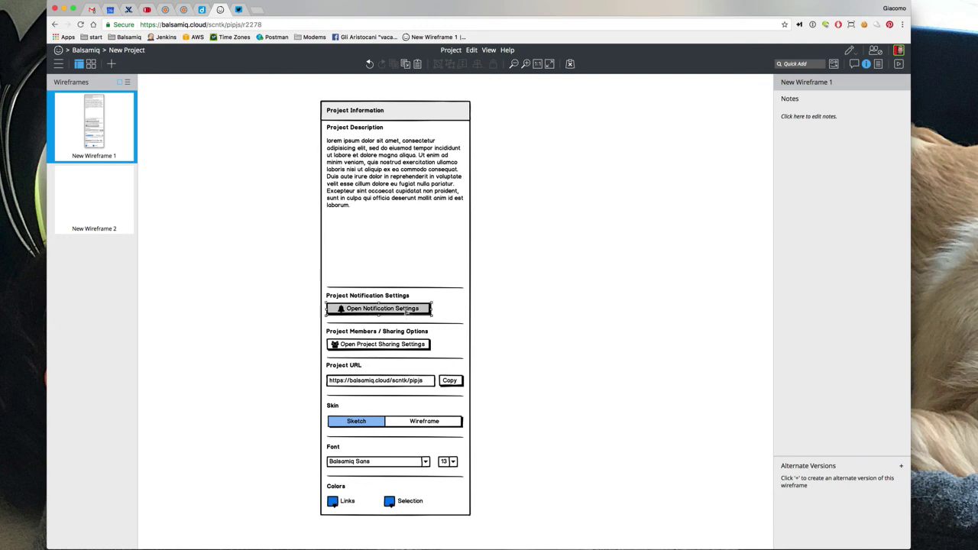
left_click(825, 359)
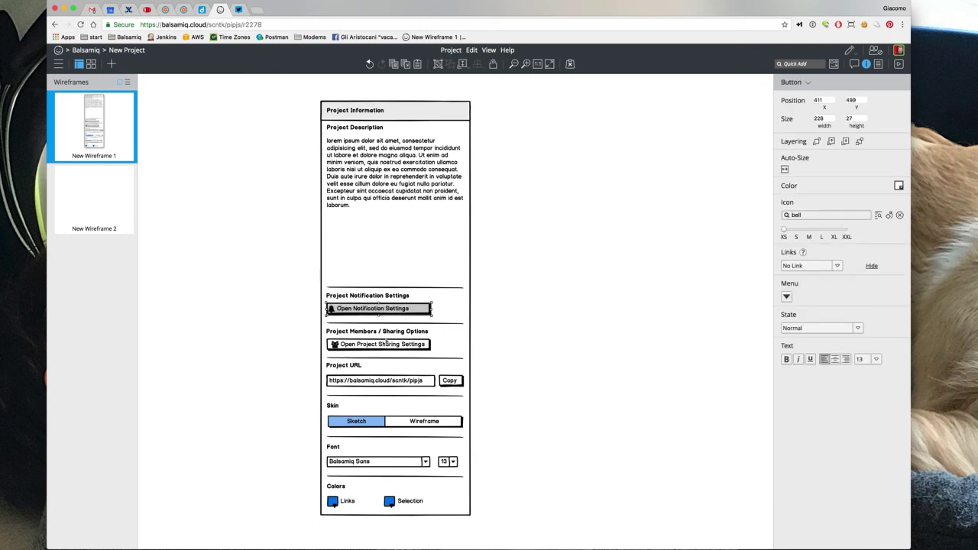
left_click(834, 360)
left_click(626, 314)
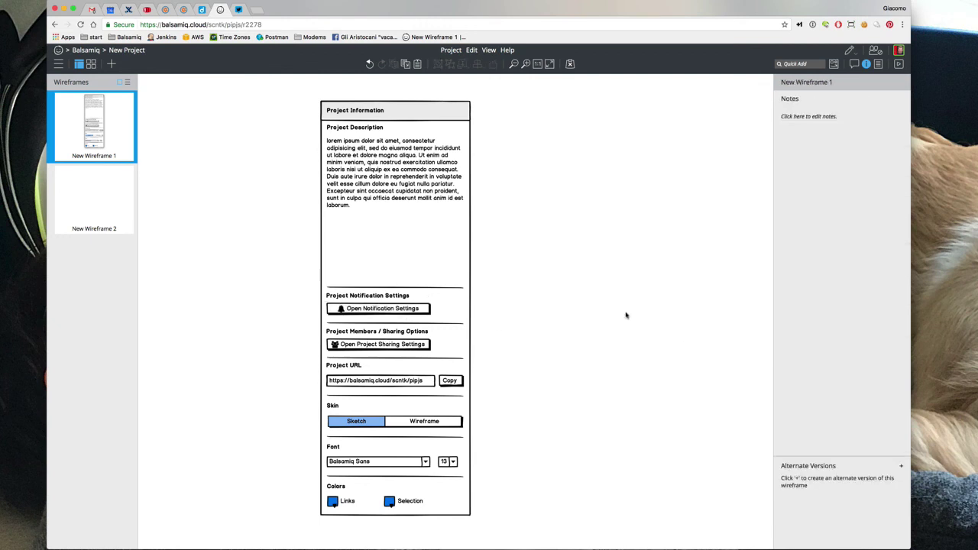